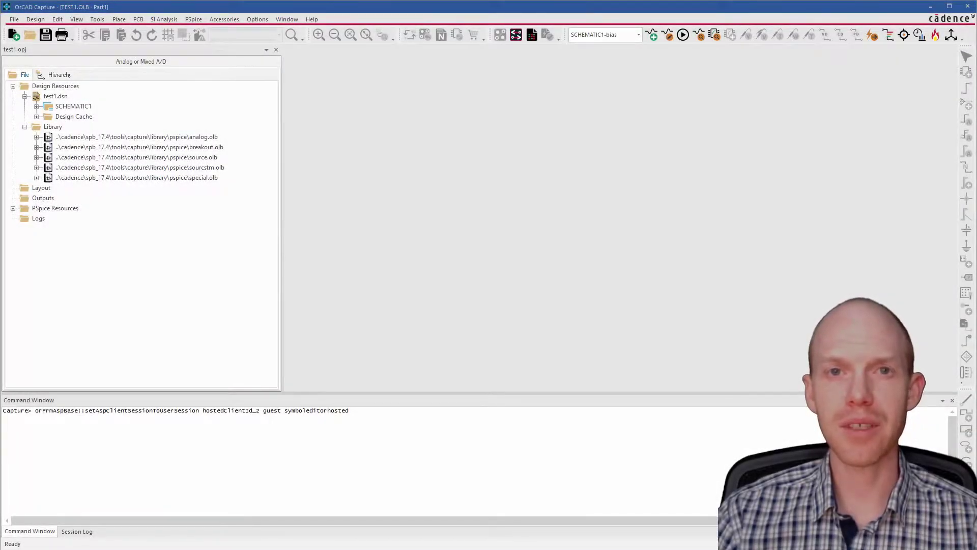
Step: Create a new part library, library1.olb, in the project's Library folder
left_click(14, 19)
mouse_move(23, 32)
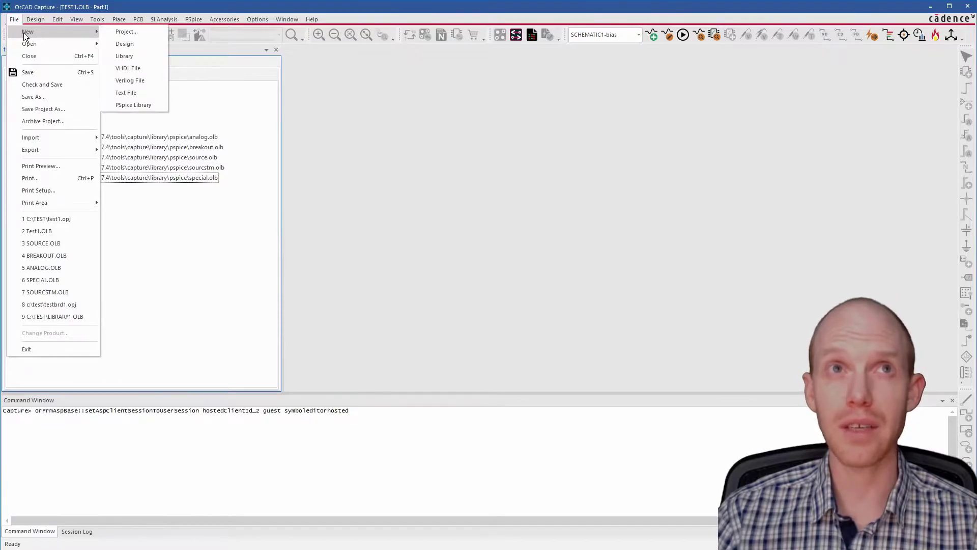
left_click(134, 55)
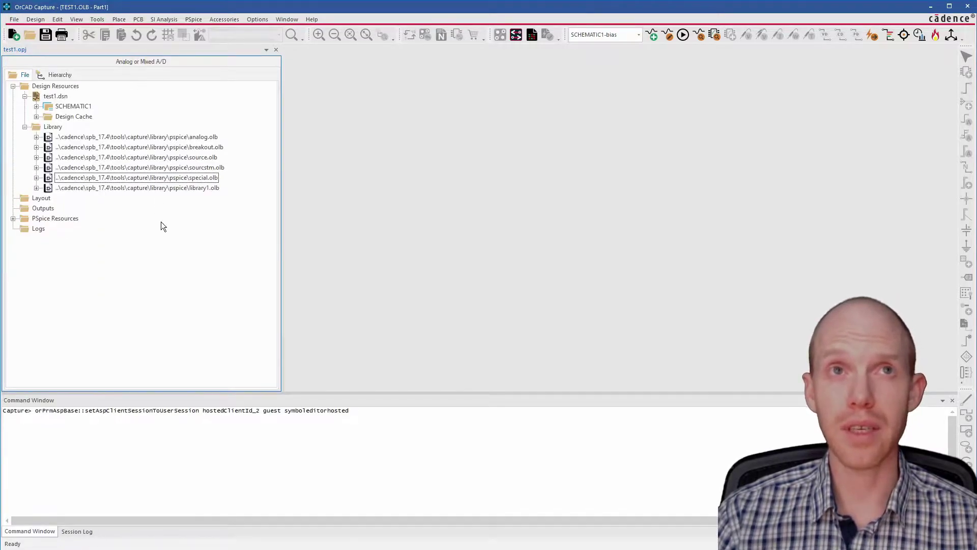
left_click(167, 189)
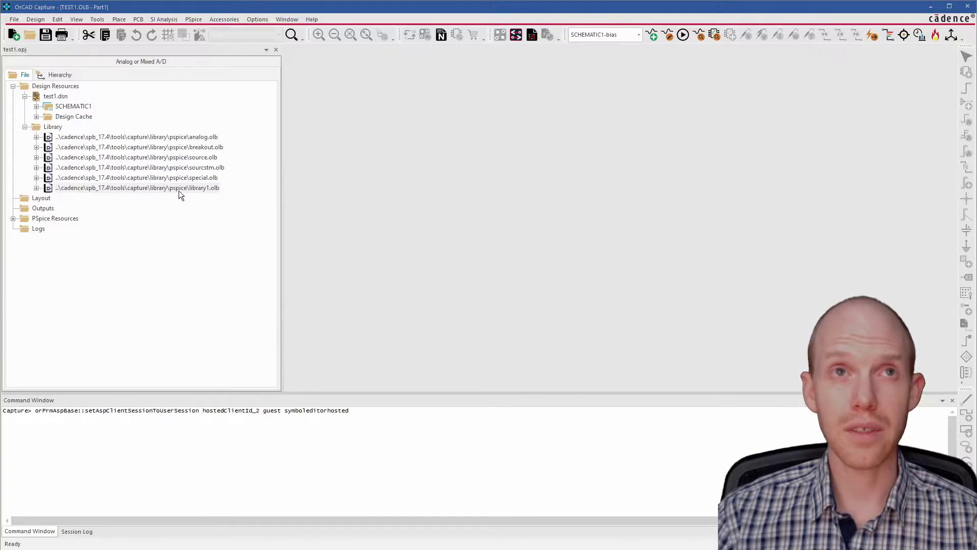
Step: Start a Save As on library1.olb, then cancel the dialog
right_click(138, 188)
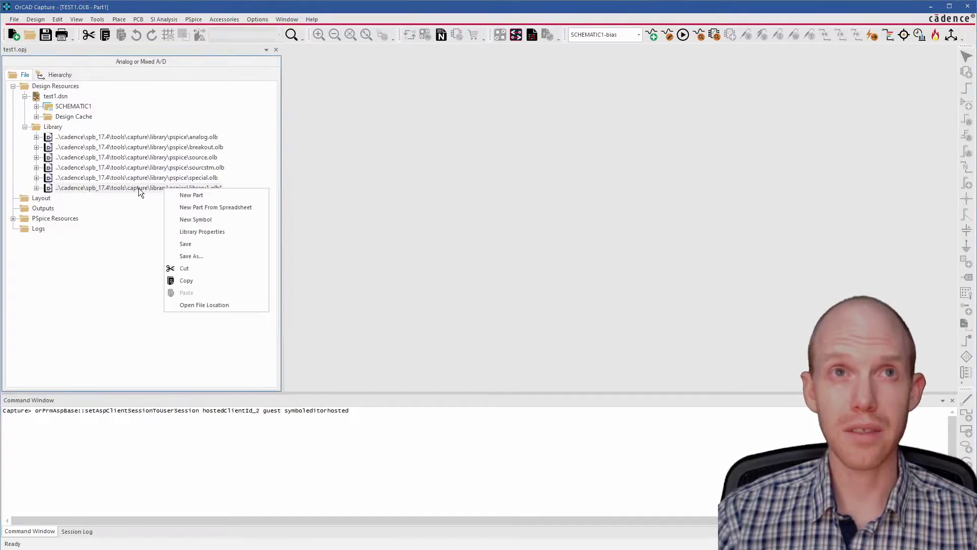
left_click(187, 255)
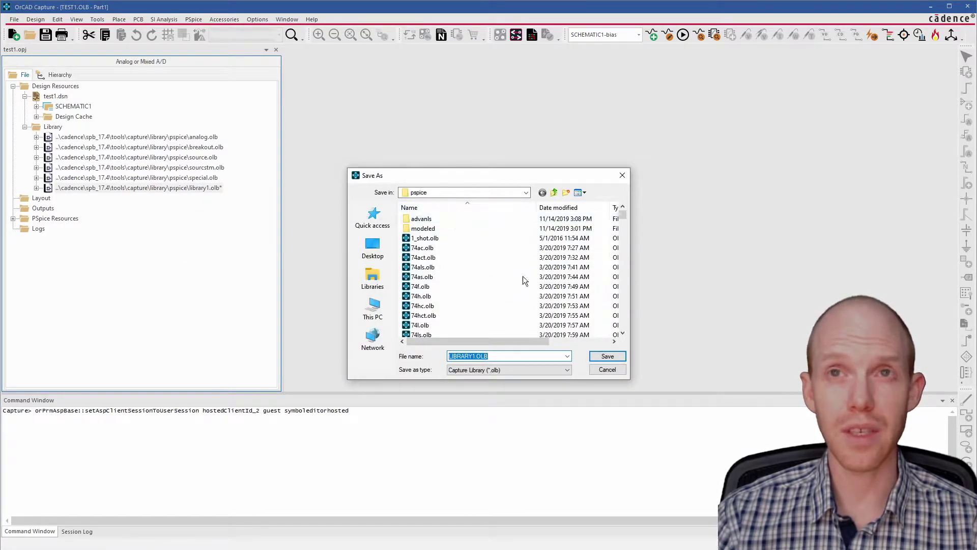
left_click(608, 370)
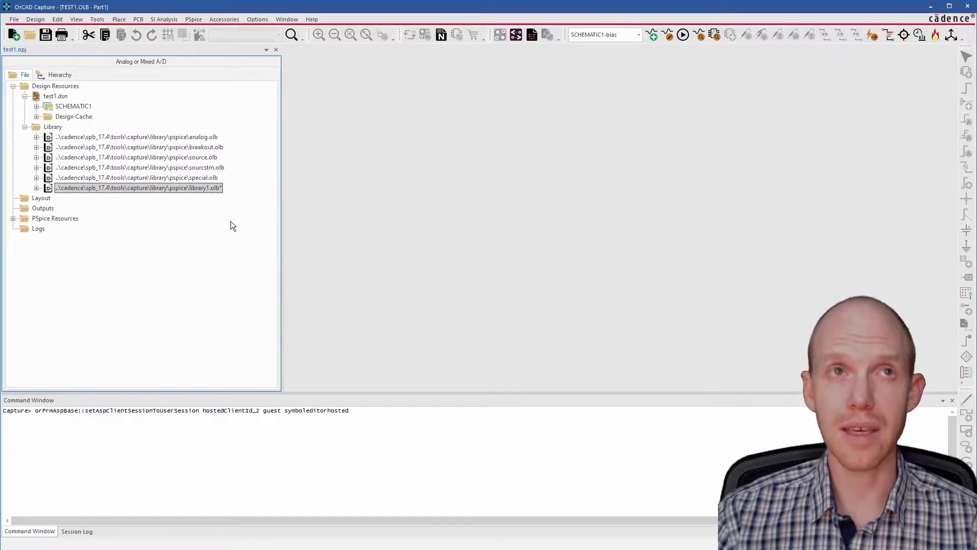
Step: Create a new part named testpart with reference prefix U in library1.olb
right_click(128, 189)
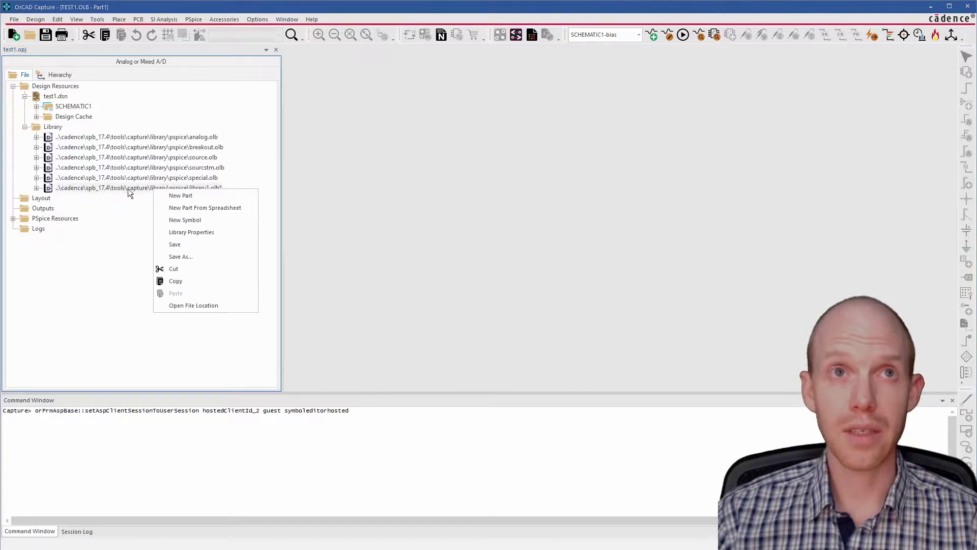
left_click(191, 197)
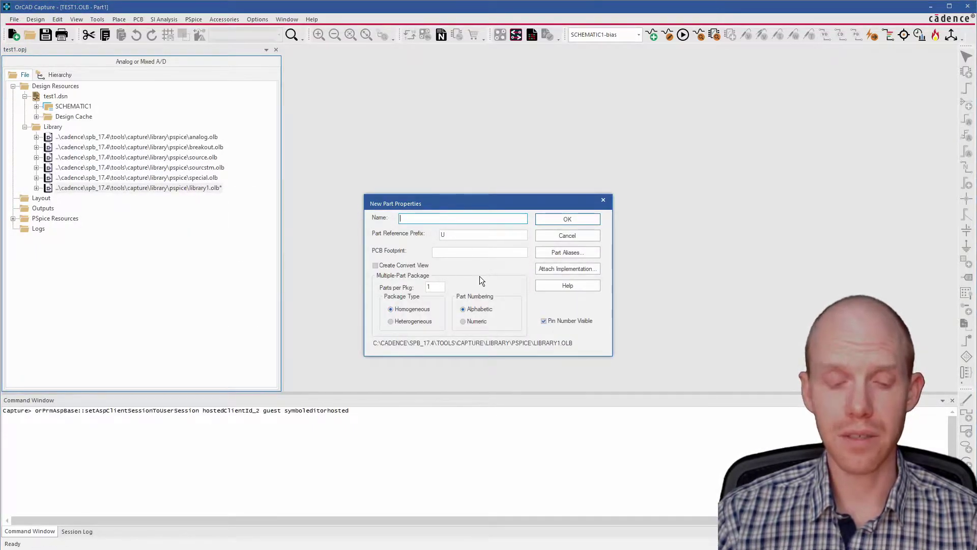
type("testpart")
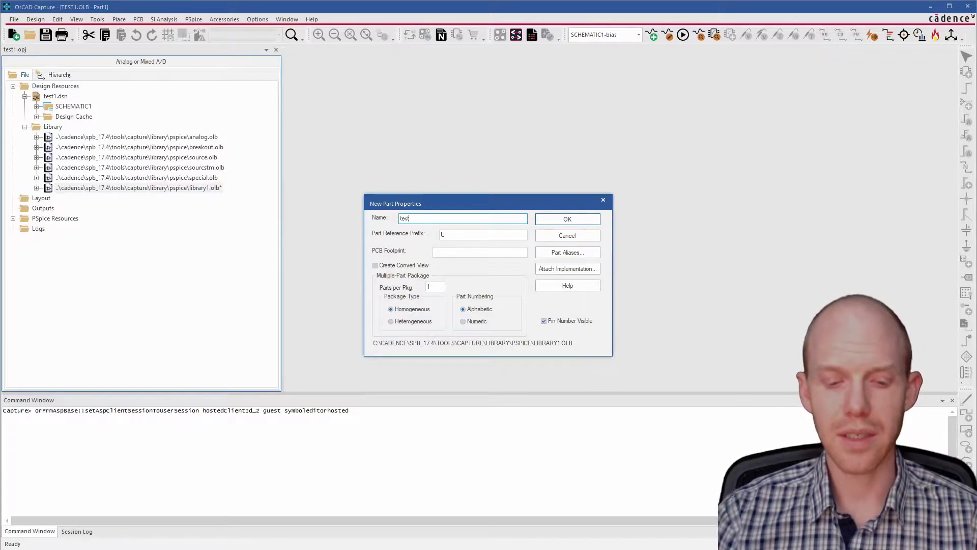
left_click(458, 233)
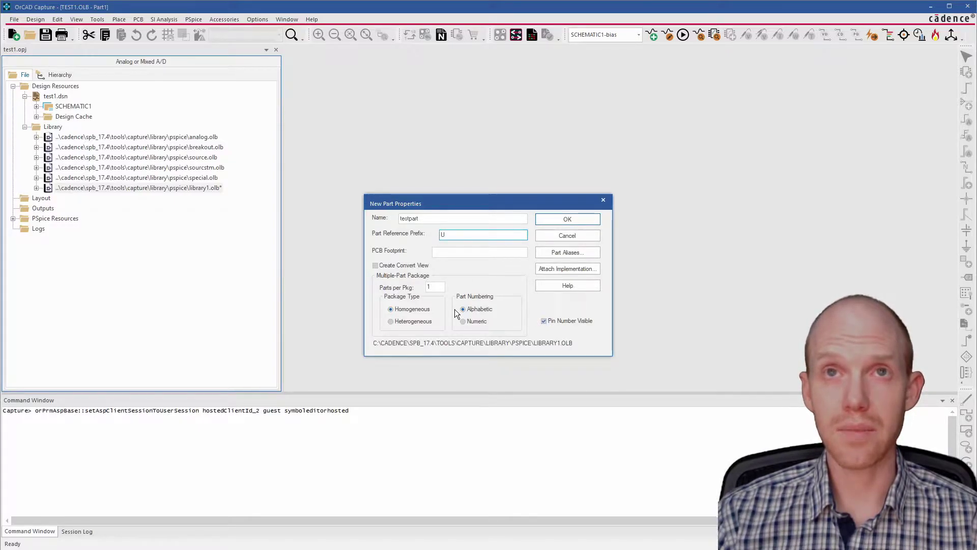
left_click(446, 253)
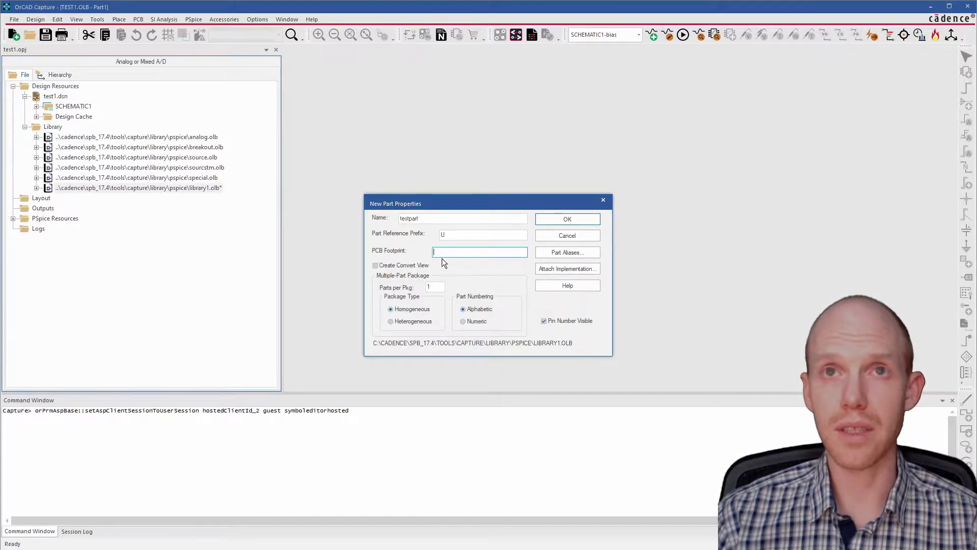
left_click(566, 220)
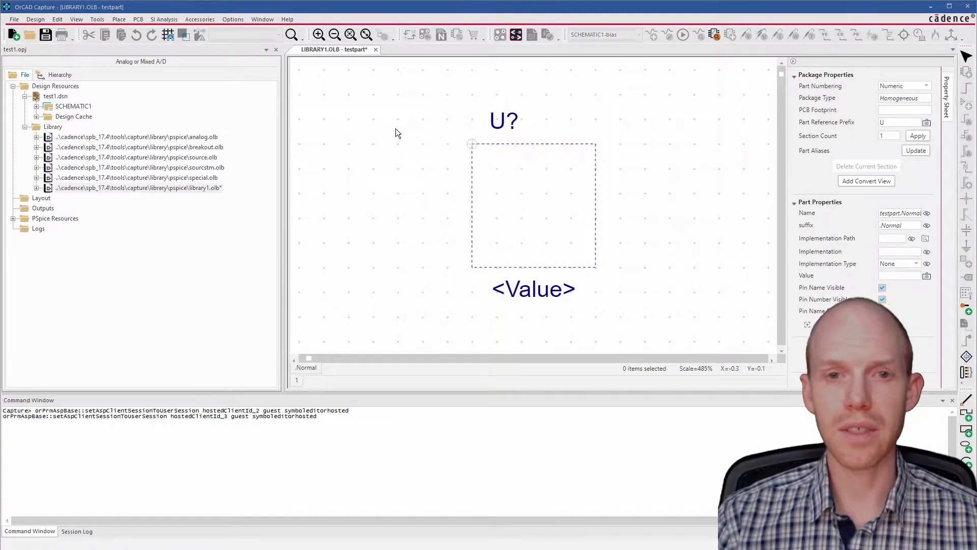
Step: Place three pins named 'pin' down the left edge of the testpart body
left_click(119, 19)
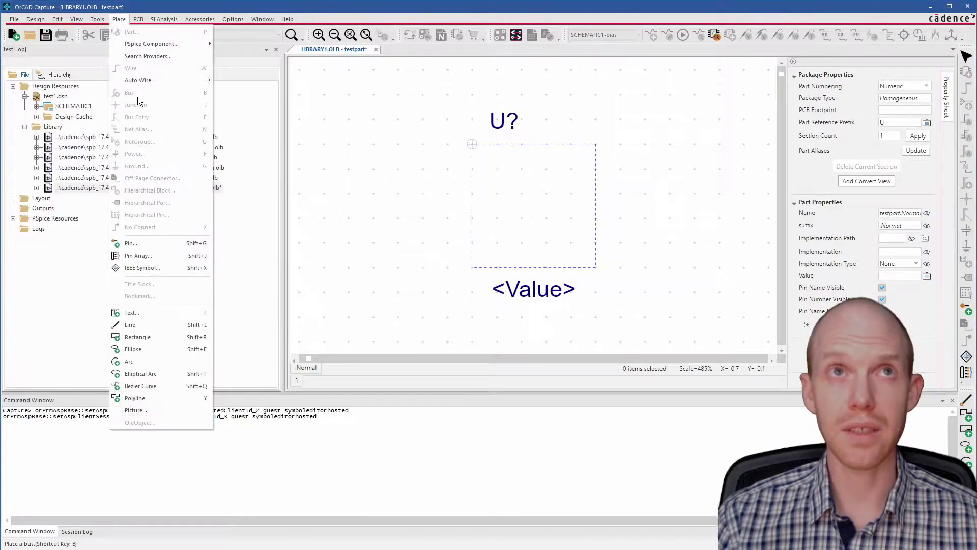
left_click(137, 245)
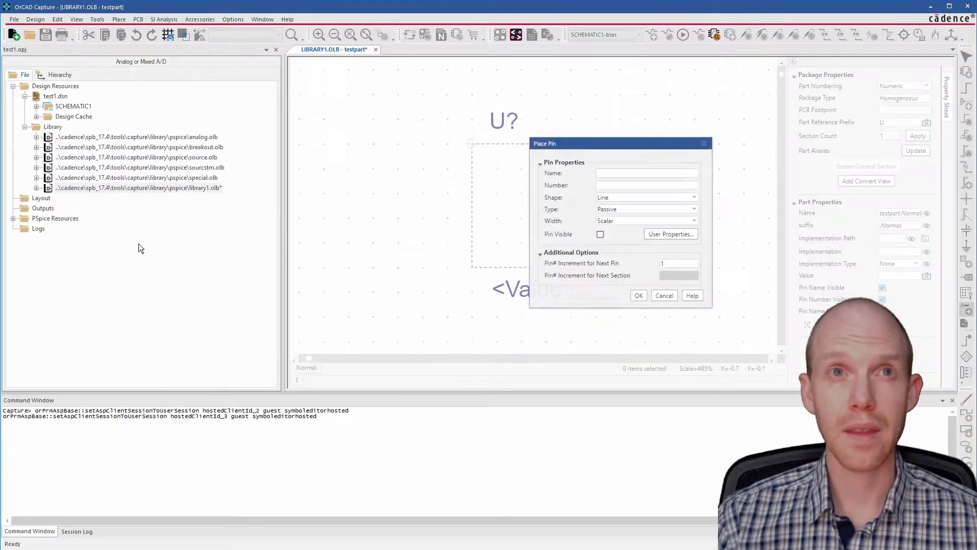
left_click(635, 173)
type("pin")
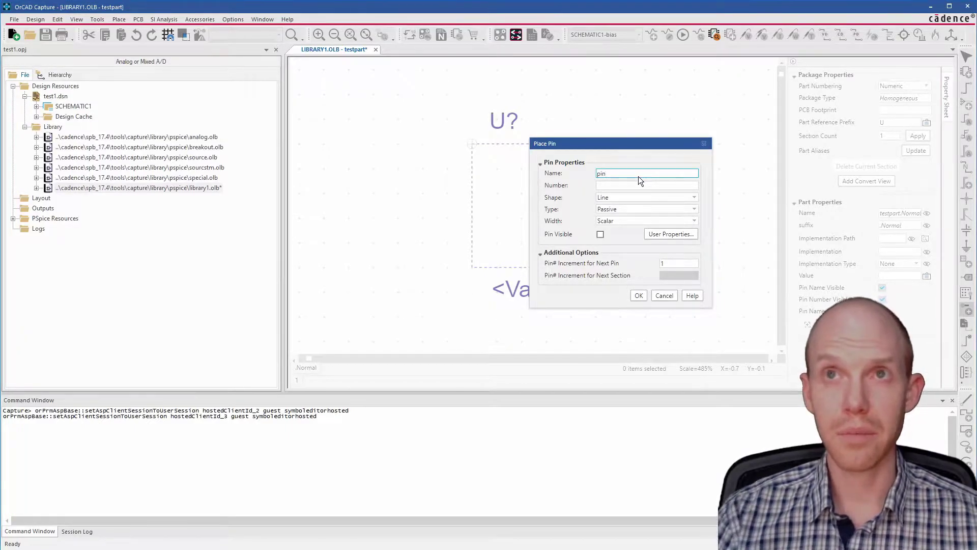
left_click(638, 295)
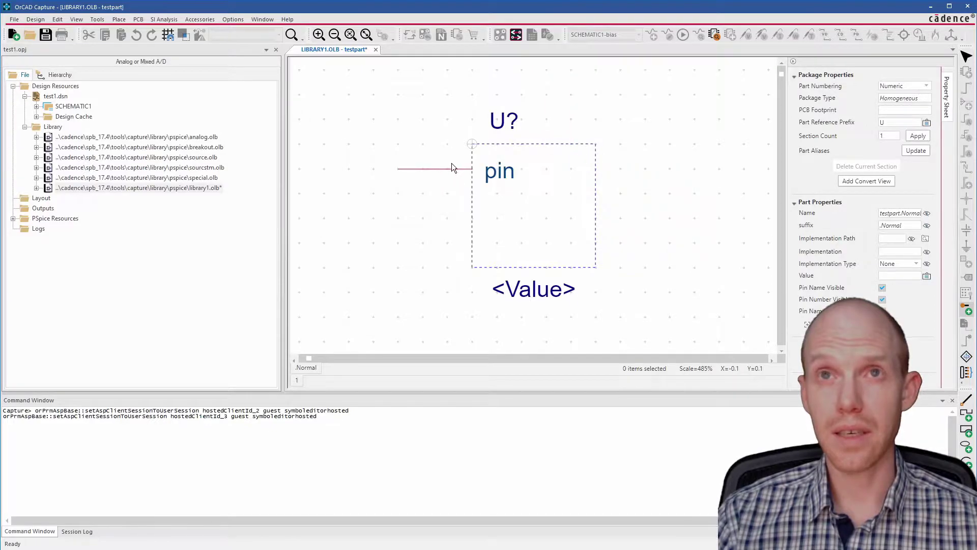
left_click(445, 169)
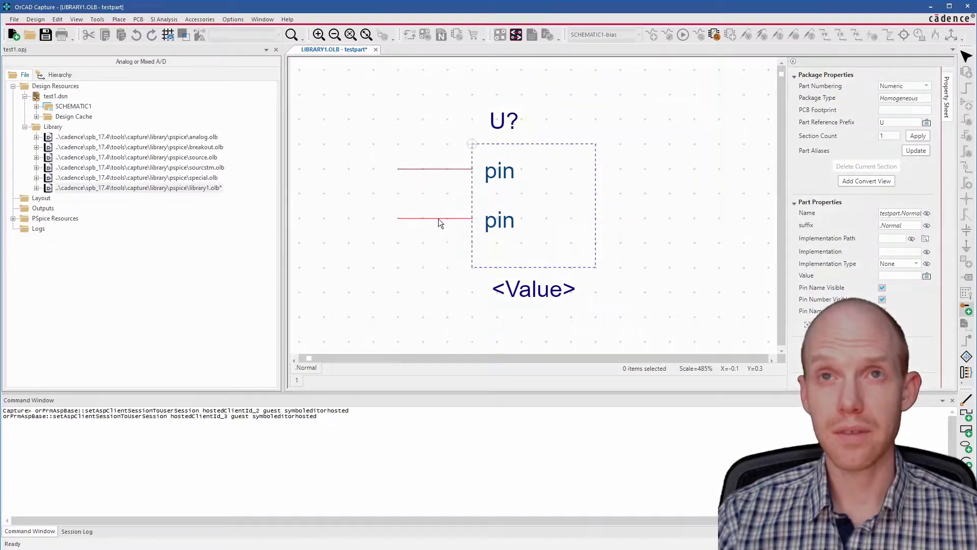
left_click(438, 218)
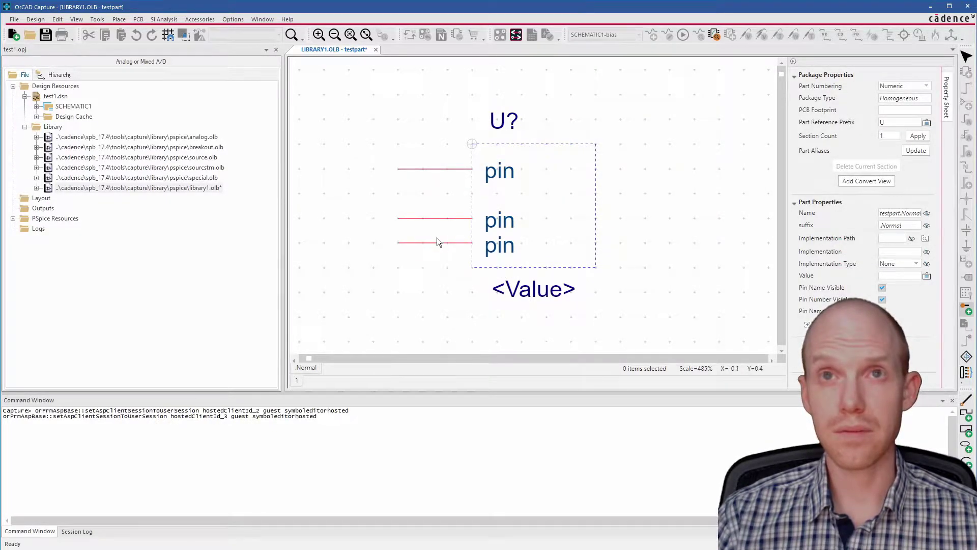
left_click(437, 240)
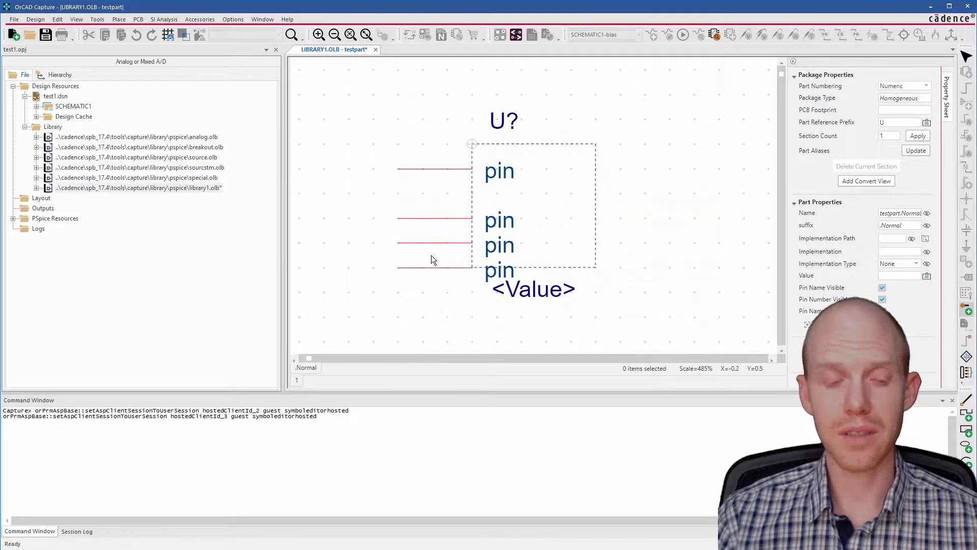
key("Escape")
Step: Stretch the part body taller and move the third left pin down one grid step
left_click(552, 267)
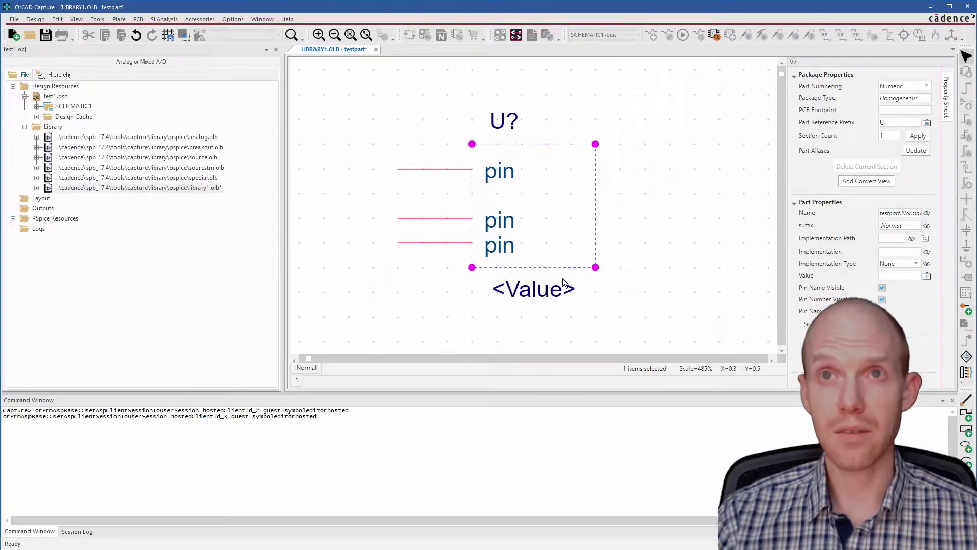
left_click_drag(595, 267, 593, 340)
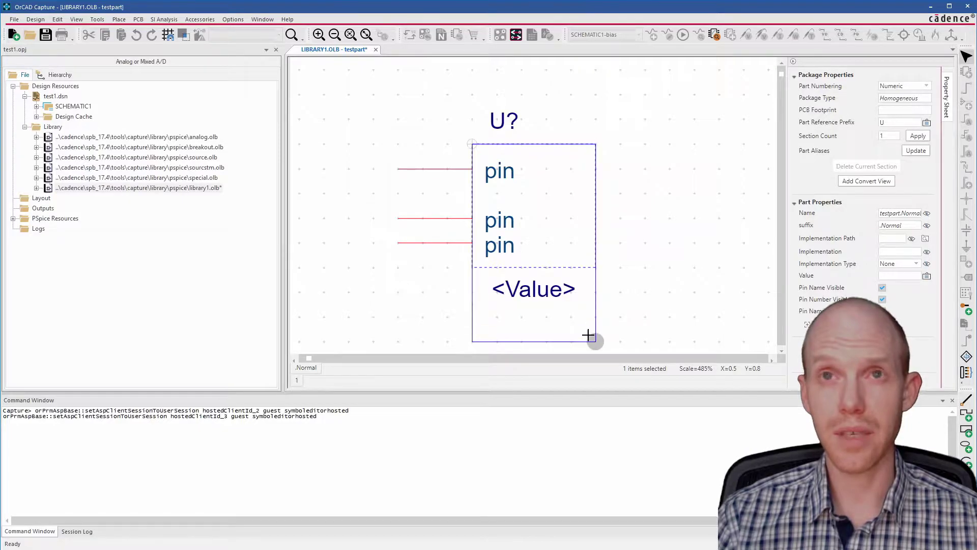
scroll(585, 301, "down", 2)
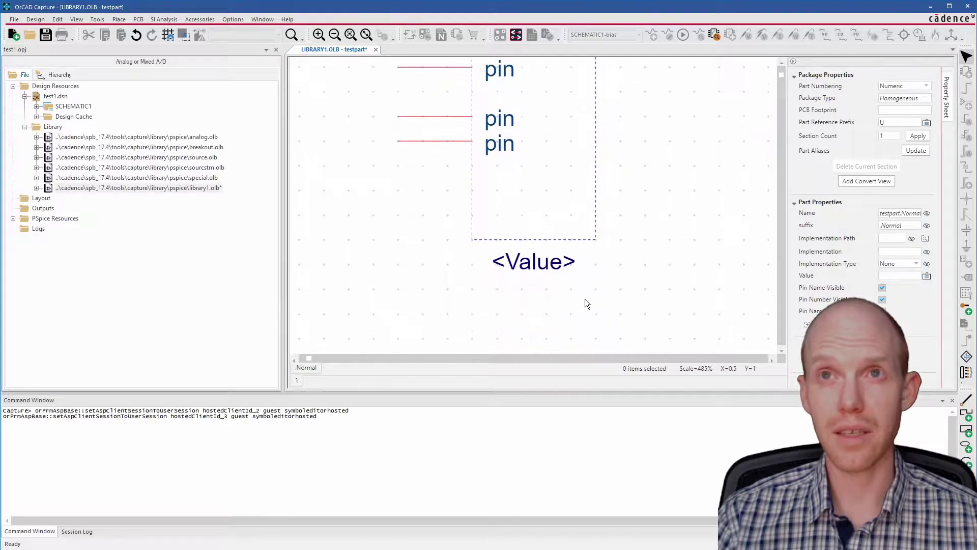
scroll(585, 298, "up", 1)
left_click_drag(557, 392, 557, 476)
scroll(567, 305, "up", 1)
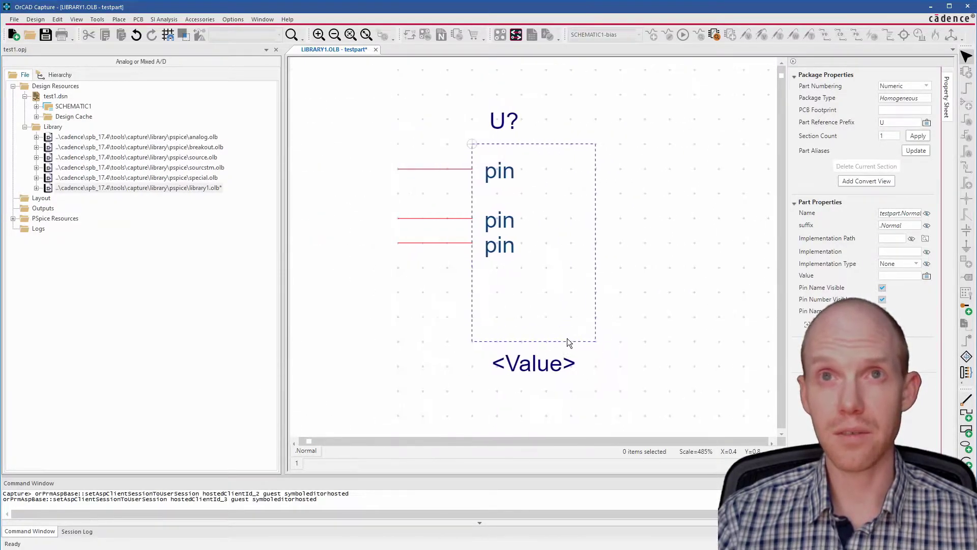
left_click_drag(458, 243, 460, 268)
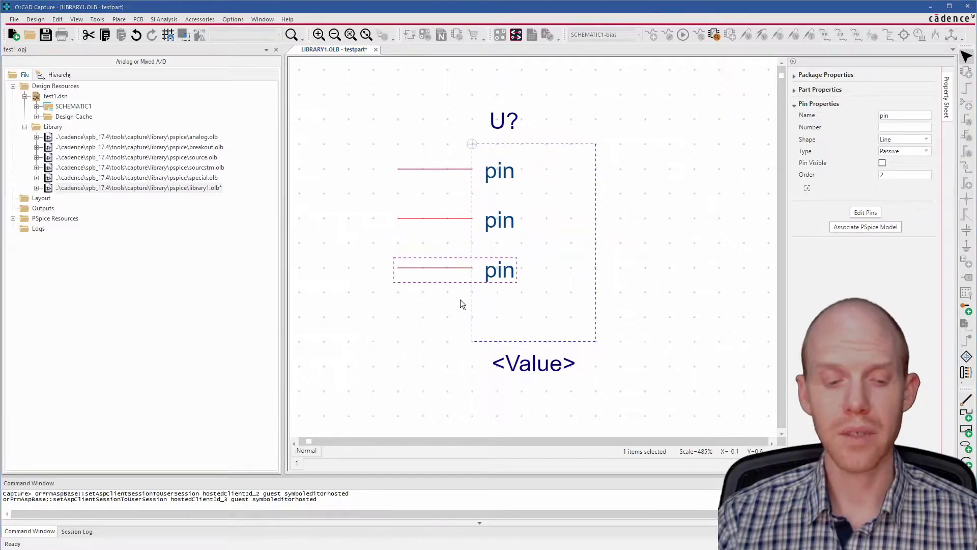
Step: Place a fourth left pin and four pins along the body's right edge
double_click(458, 265)
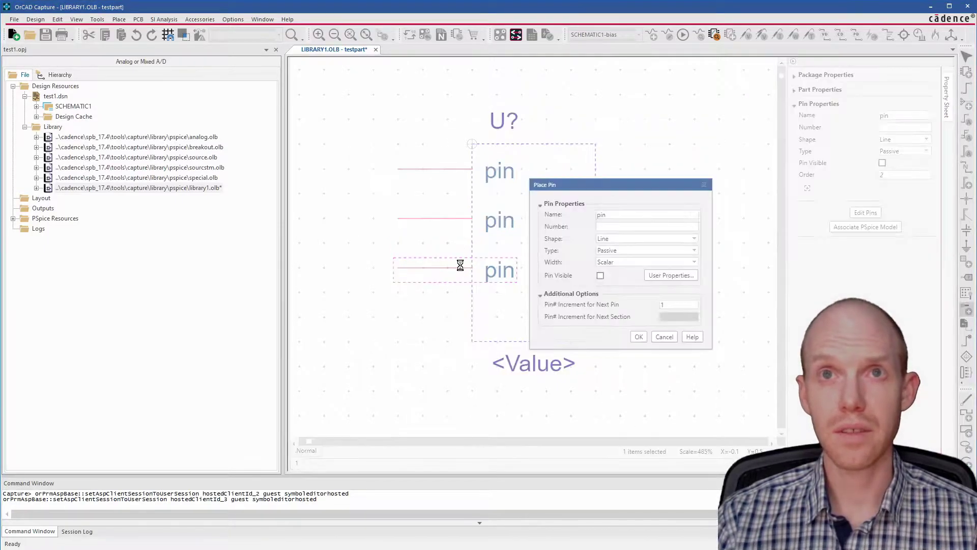
left_click(638, 336)
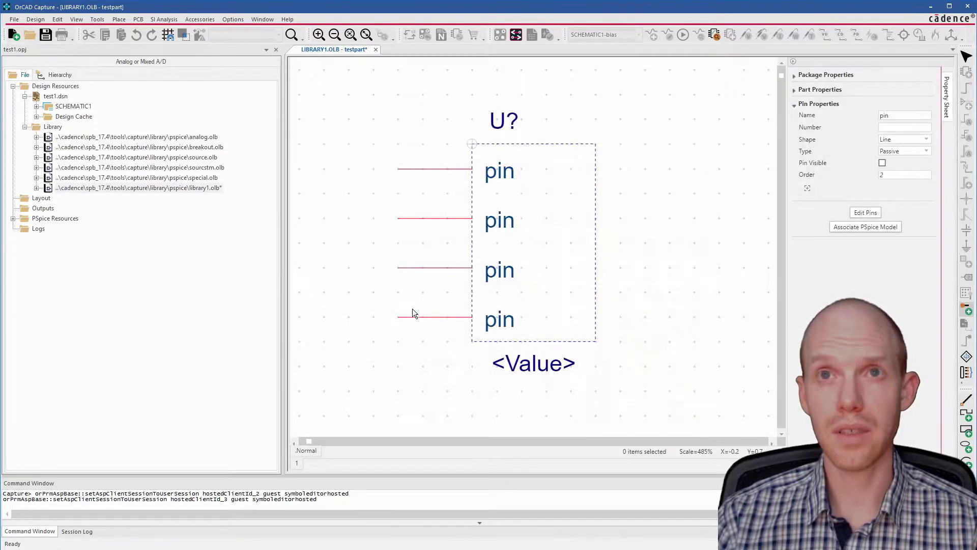
left_click(416, 309)
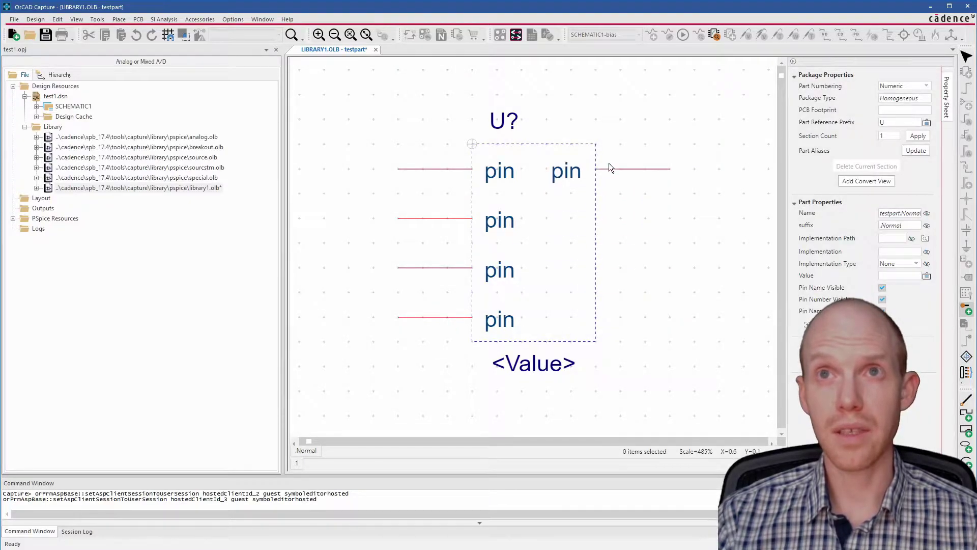
left_click(616, 313)
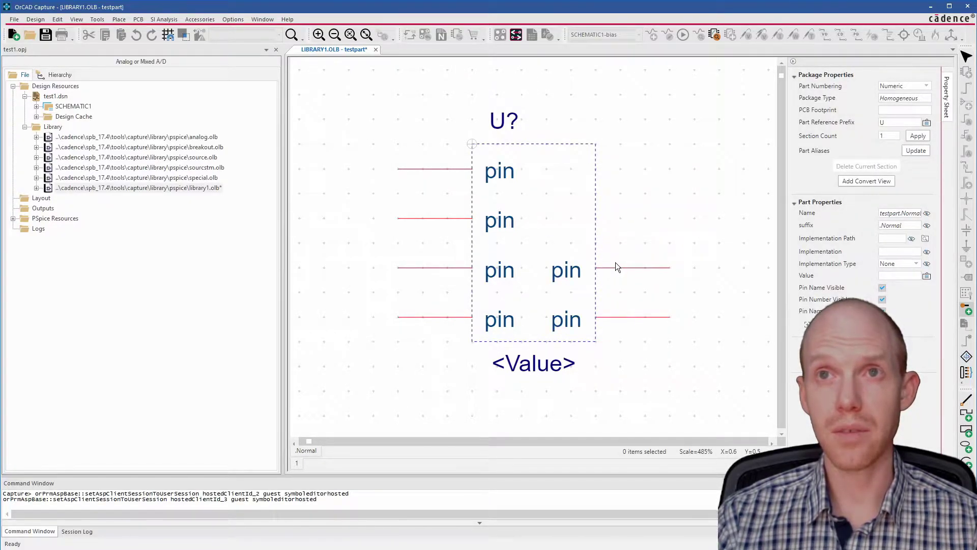
left_click(616, 264)
left_click(615, 217)
left_click(612, 167)
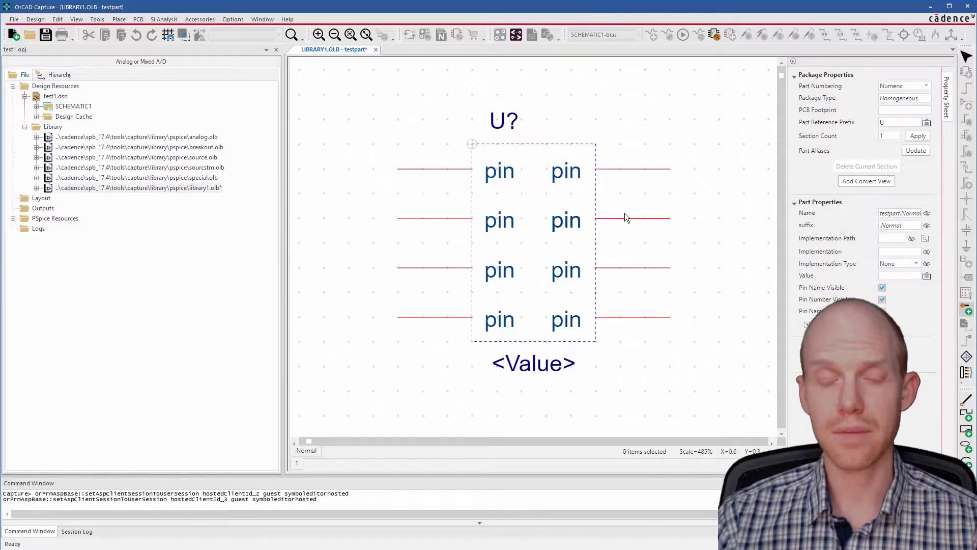
key("Escape")
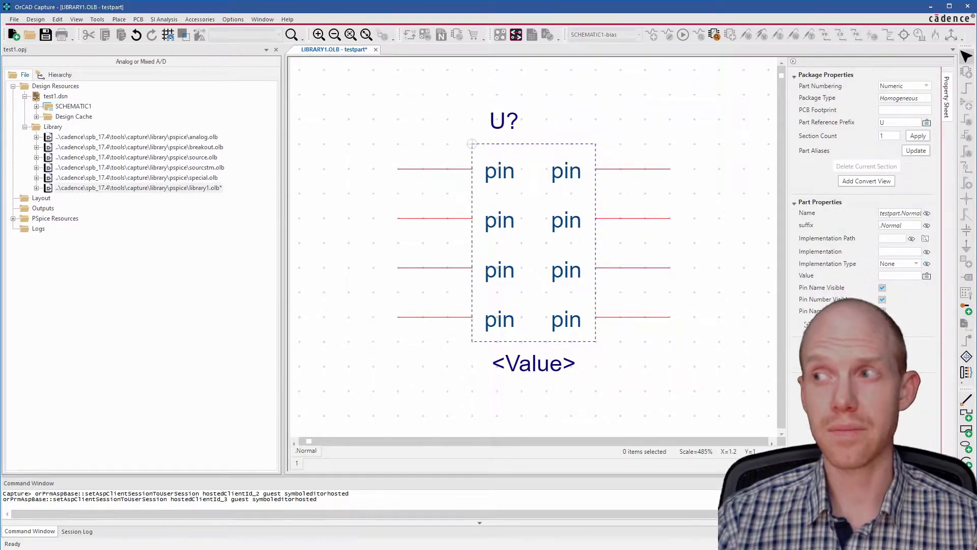
Step: Name the top two left pins VCC (1) and A (2)
left_click(444, 171)
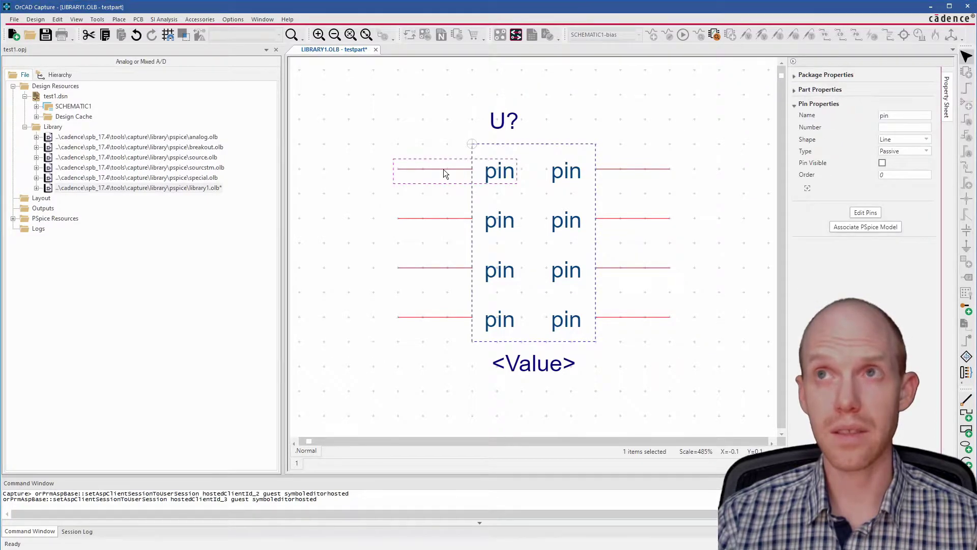
left_click(902, 116)
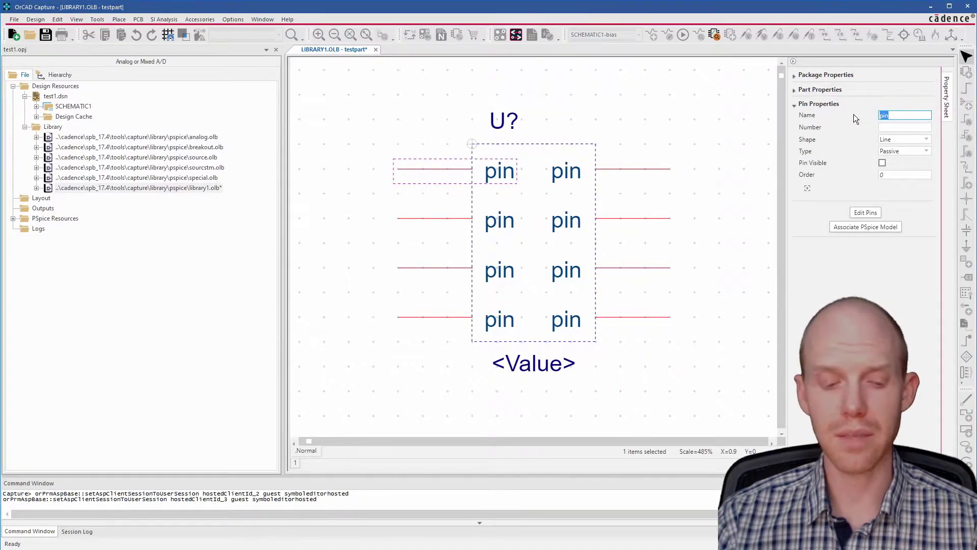
type("VCC")
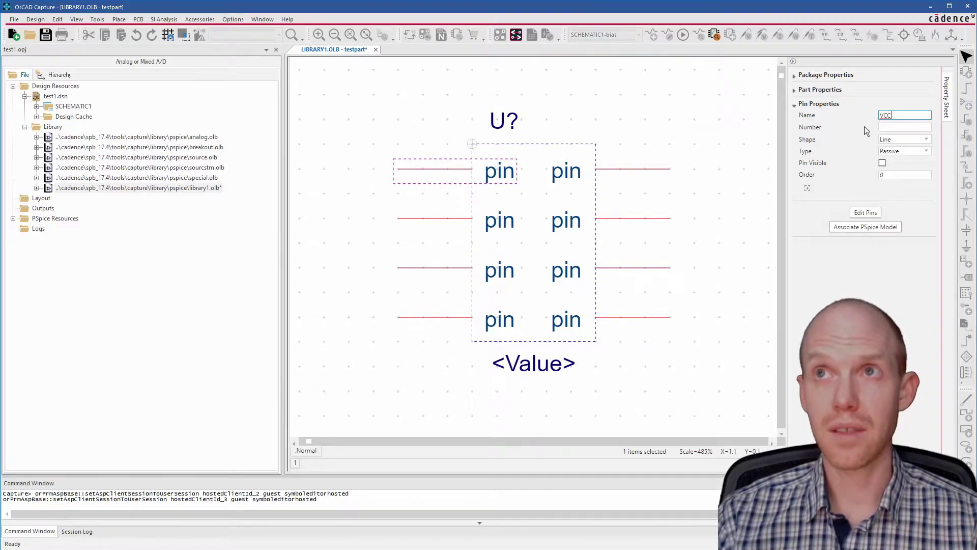
left_click(894, 127)
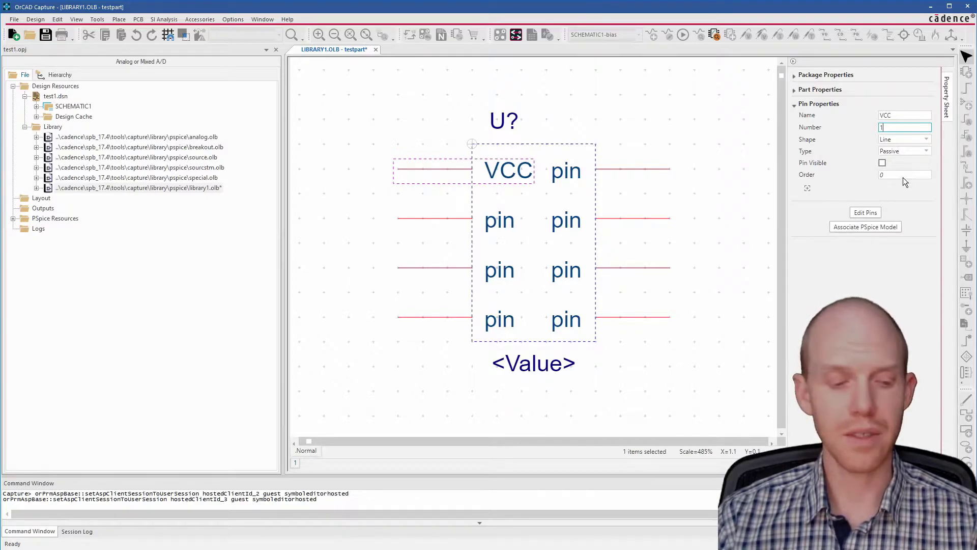
key("Tab")
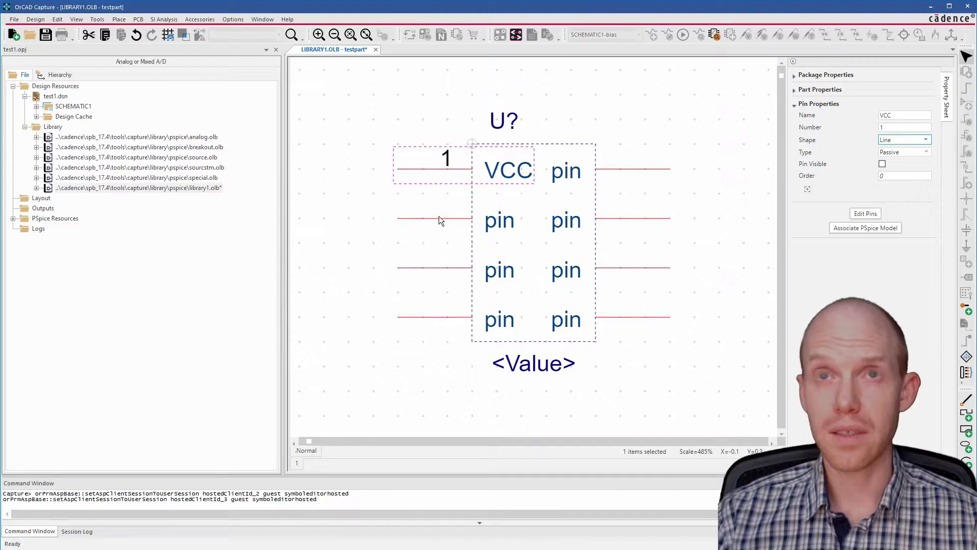
left_click(413, 218)
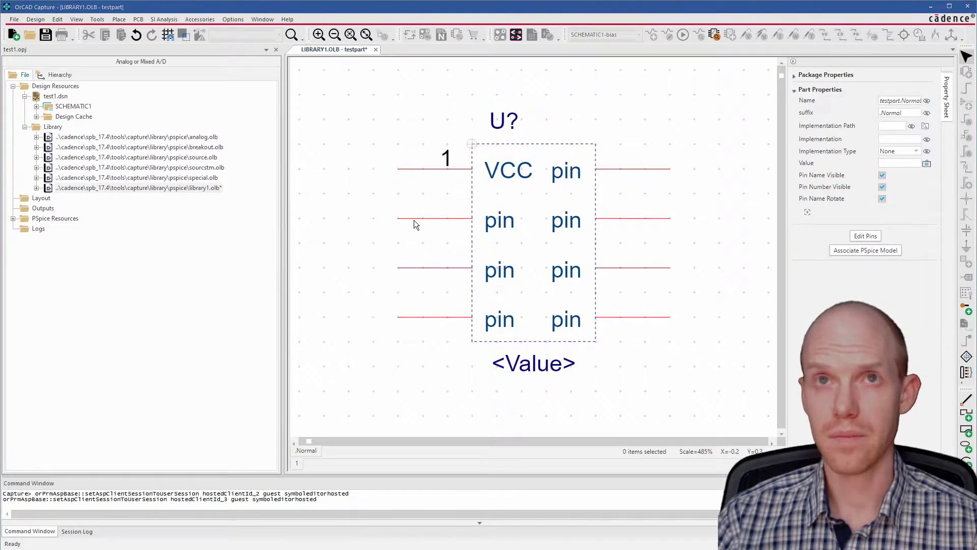
left_click(863, 116)
type("A")
key("Tab")
type("2")
key("Return")
Step: Name the lower two left pins B (3) and C (4)
left_click(870, 116)
type("B")
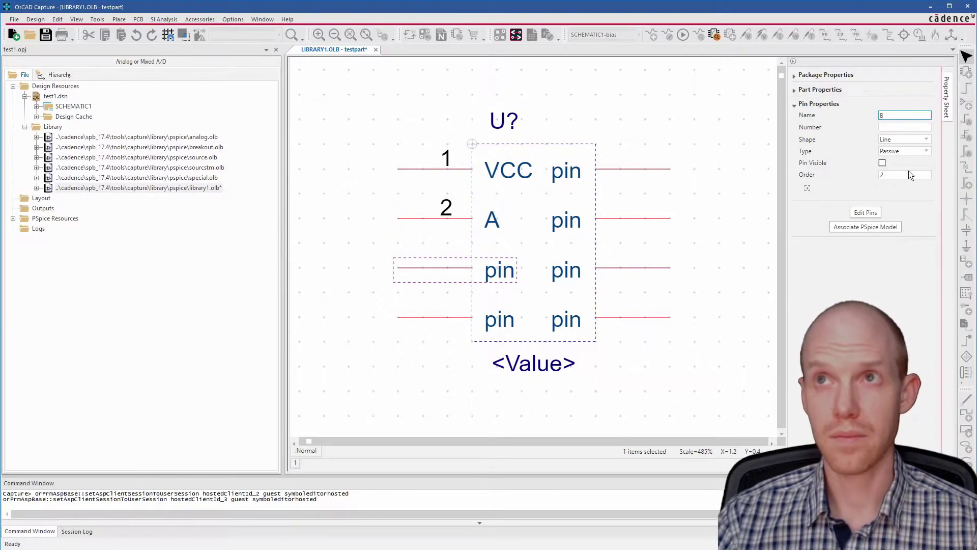
key("Tab")
type("3")
key("Return")
type("C")
key("Tab")
type("4")
key("Return")
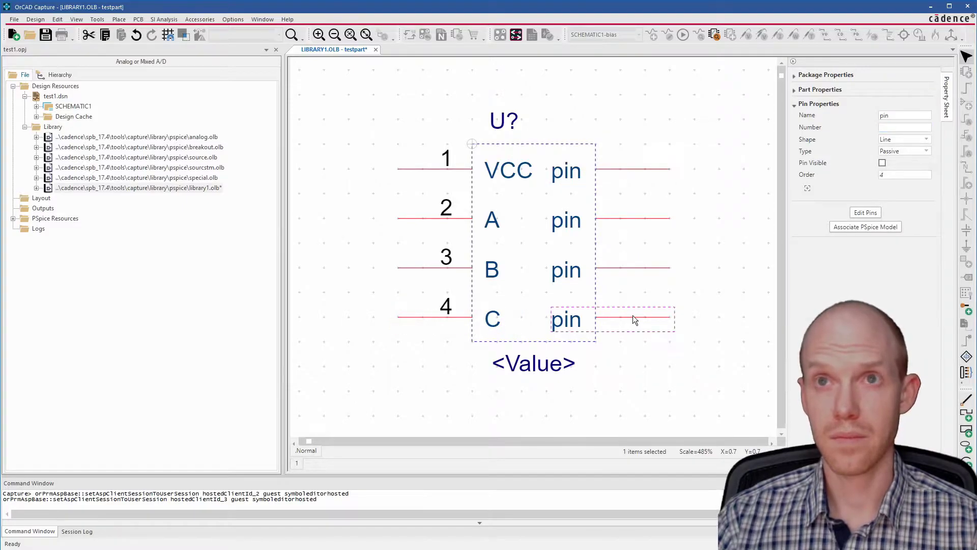
Step: Name the bottom two right pins GND (5) and D (6)
left_click(862, 114)
type("GND")
key("Tab")
type("5")
key("Return")
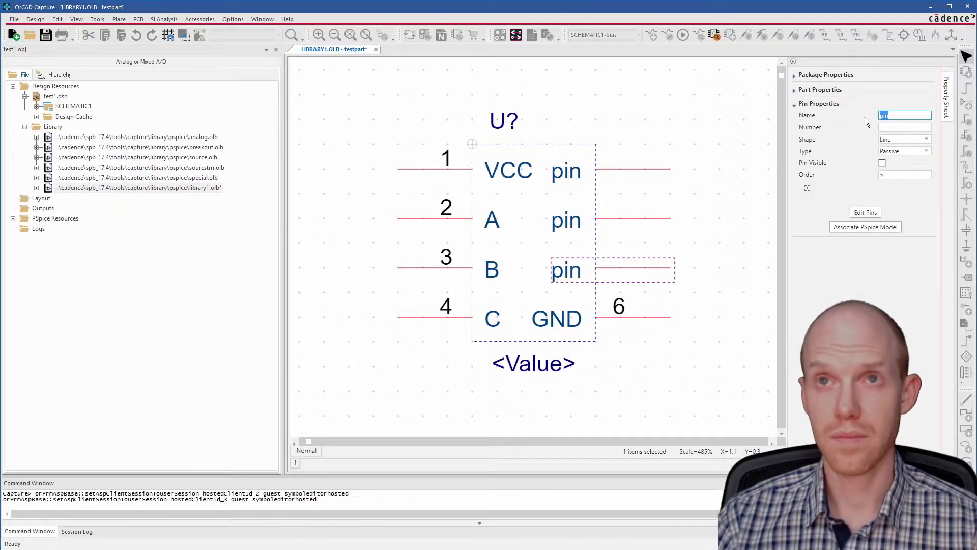
left_click(865, 116)
type("D")
key("Tab")
type("7")
key("Return")
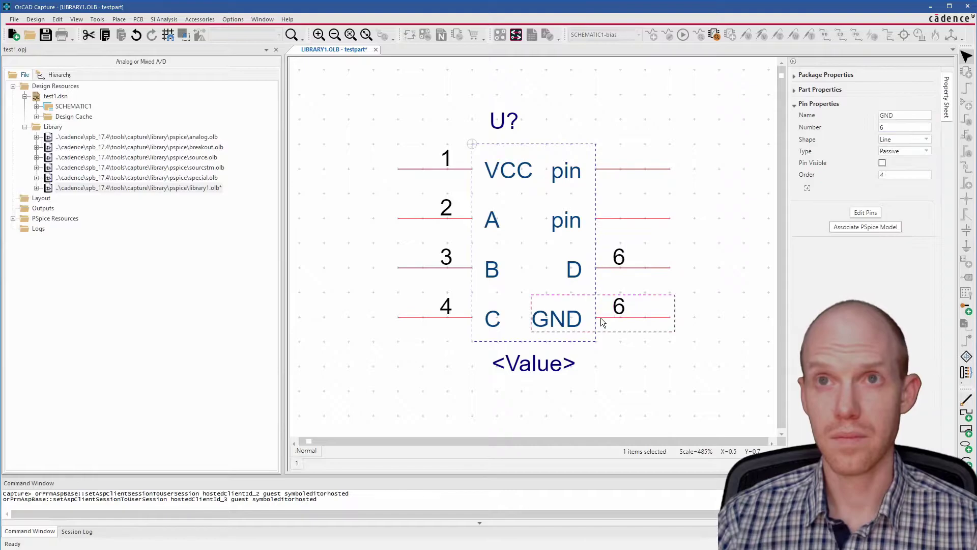
key("Return")
Step: Name the upper two right pins E (7) and F (8)
left_click(860, 115)
type("E")
left_click(893, 130)
type("7")
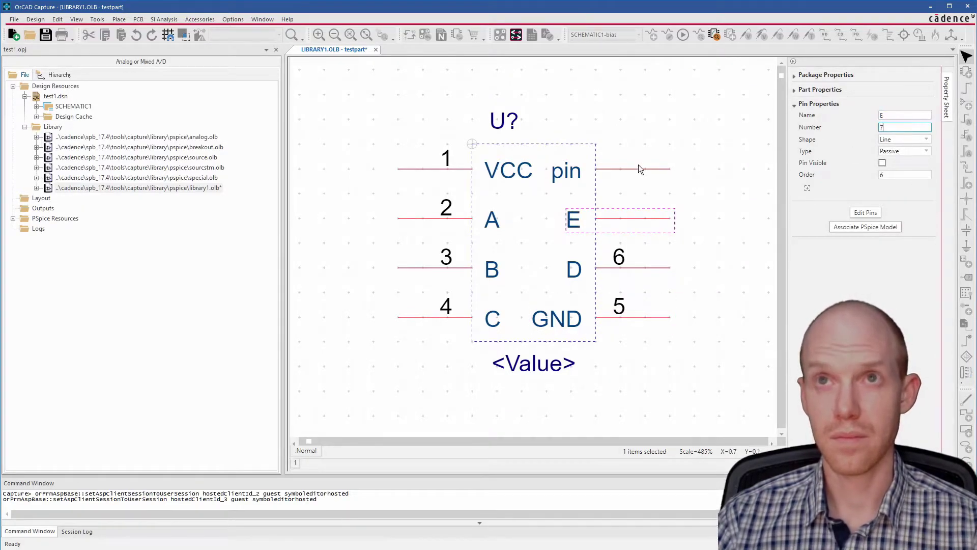
left_click(641, 168)
left_click(872, 116)
type("F")
left_click(894, 127)
type("8")
left_click(671, 128)
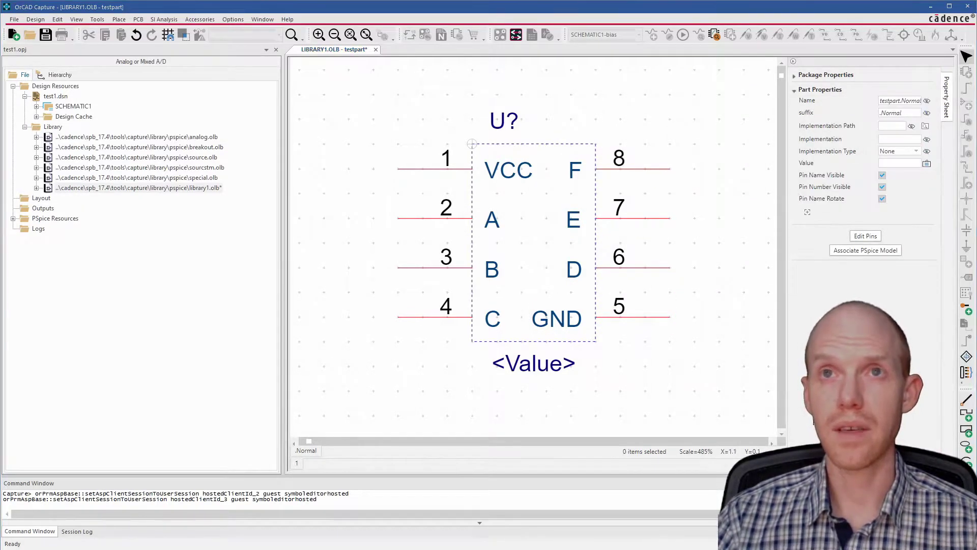
Step: Stack the U? and <Value> labels above the part body
left_click(502, 127)
left_click_drag(502, 127, 494, 102)
left_click_drag(520, 362, 507, 126)
left_click(547, 96)
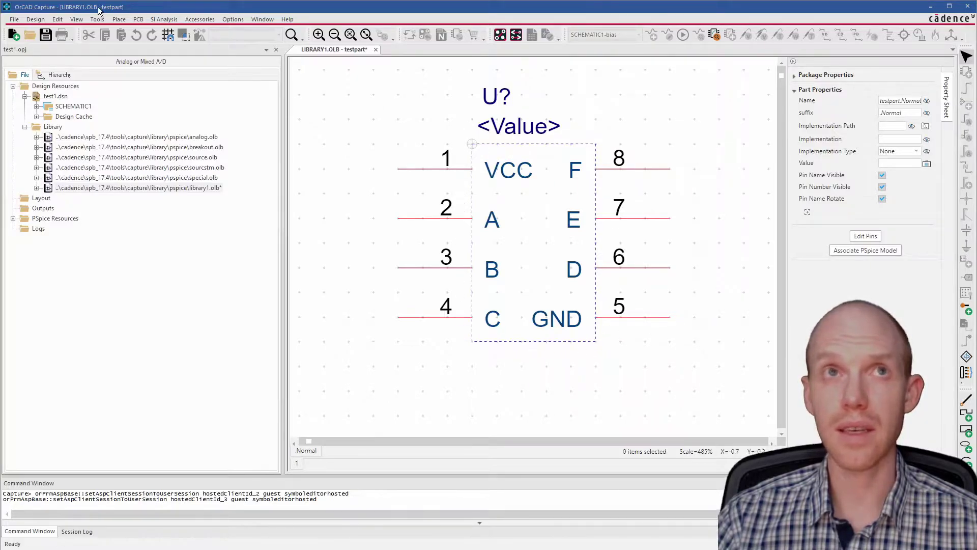
Step: Draw a rectangle over the body outline from top-left to bottom-right corner
left_click(118, 17)
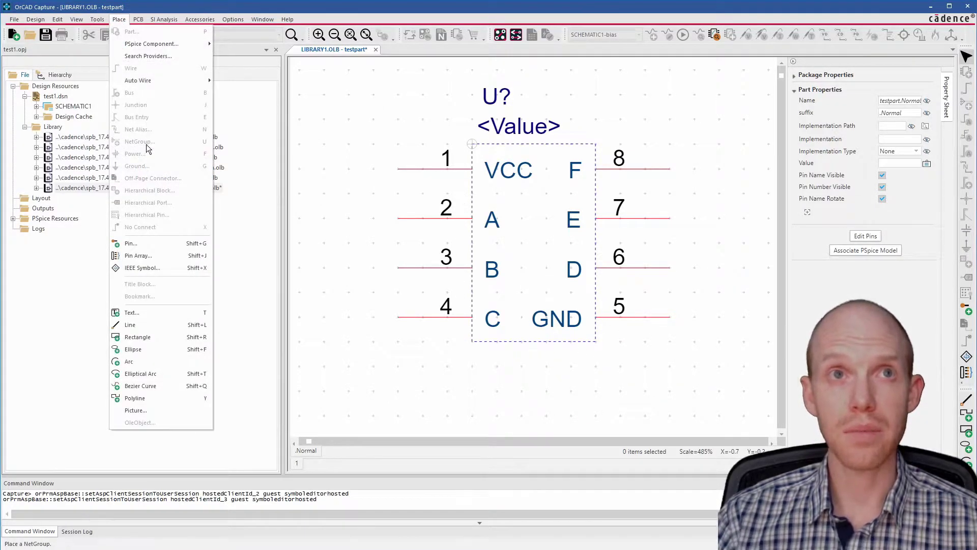
left_click(149, 338)
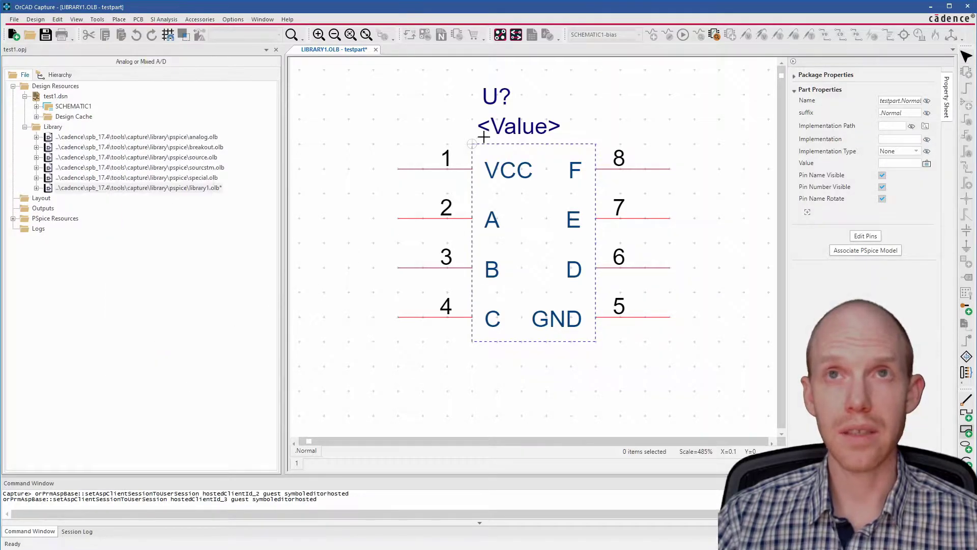
left_click(472, 144)
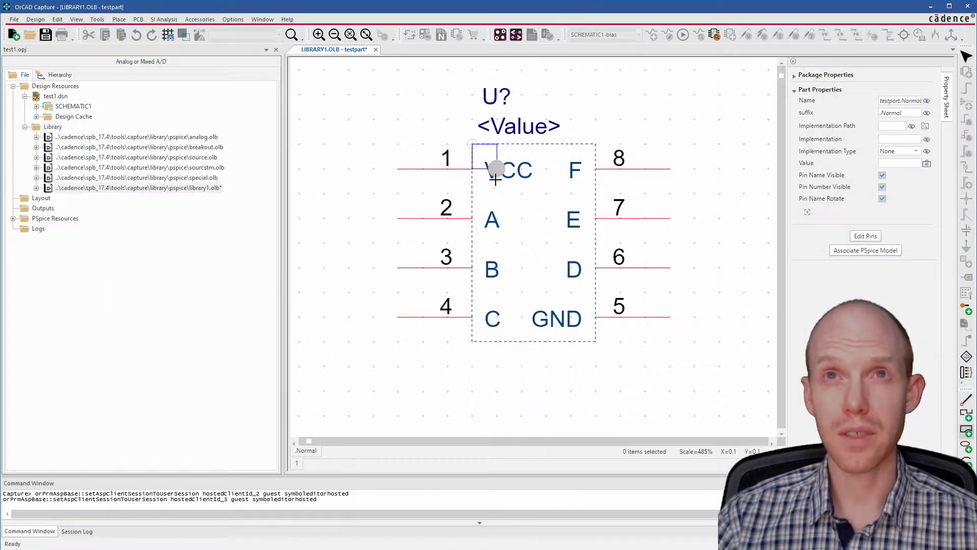
left_click(595, 341)
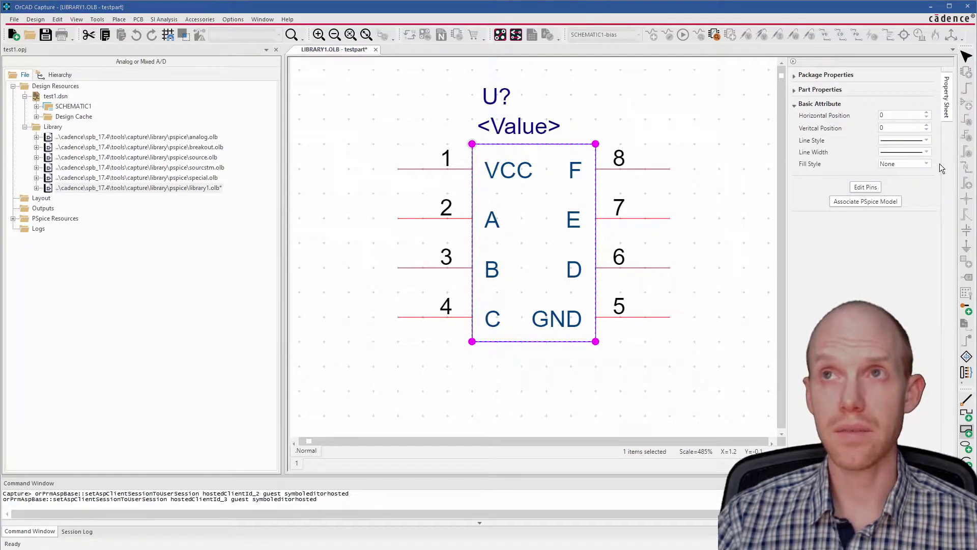
Step: Keep Pin Name and Pin Number Visible on and enable Pin Name Rotate
left_click(795, 91)
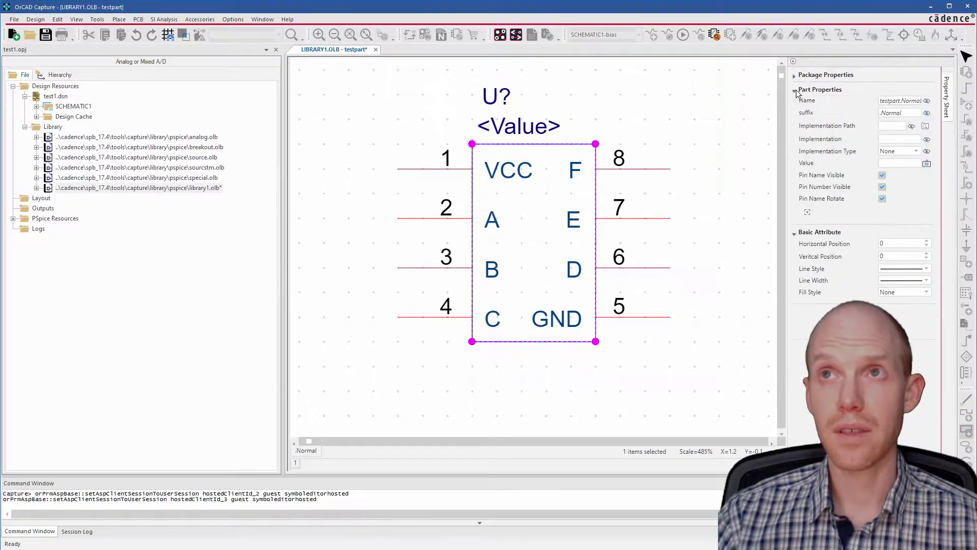
left_click(794, 233)
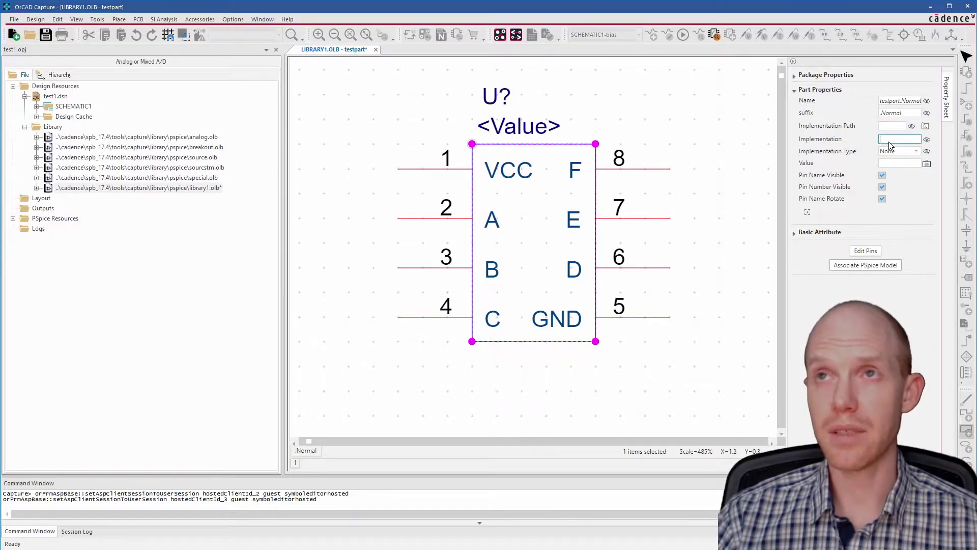
left_click(883, 175)
left_click(883, 175)
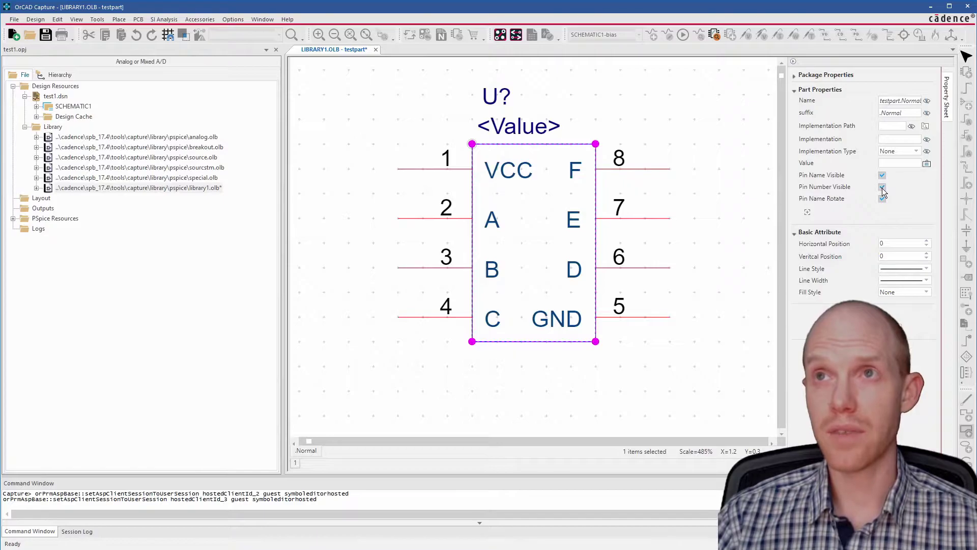
left_click(882, 188)
left_click(882, 187)
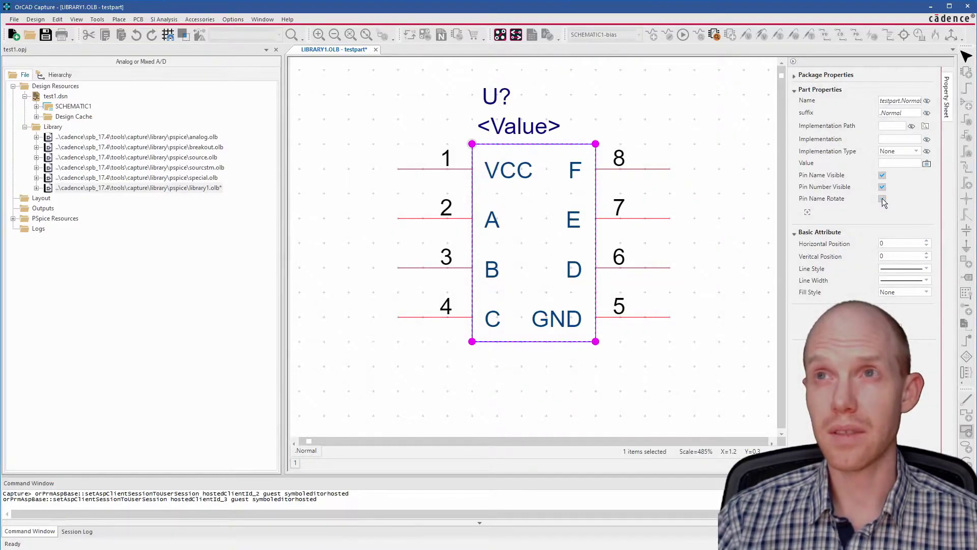
left_click(882, 199)
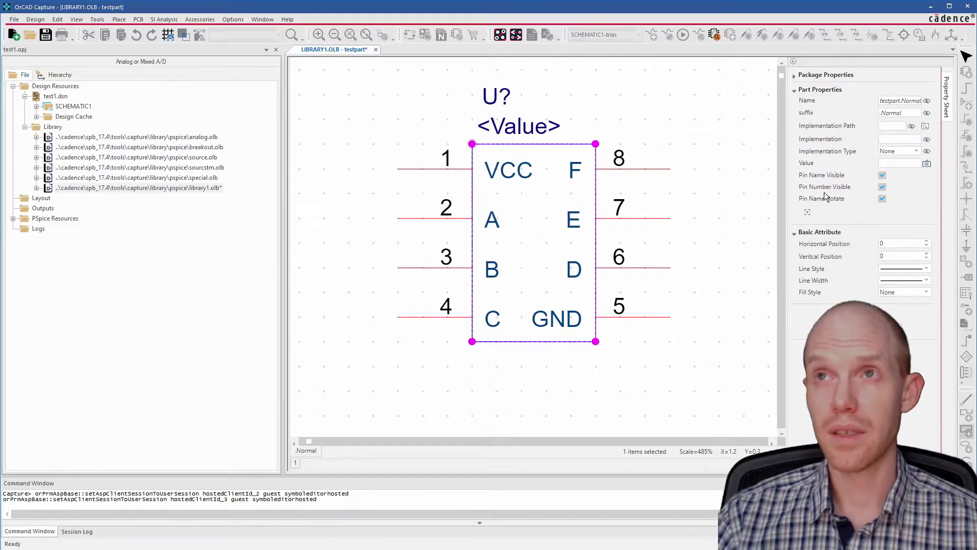
Step: Start adding a new part property, then cancel it
left_click(801, 233)
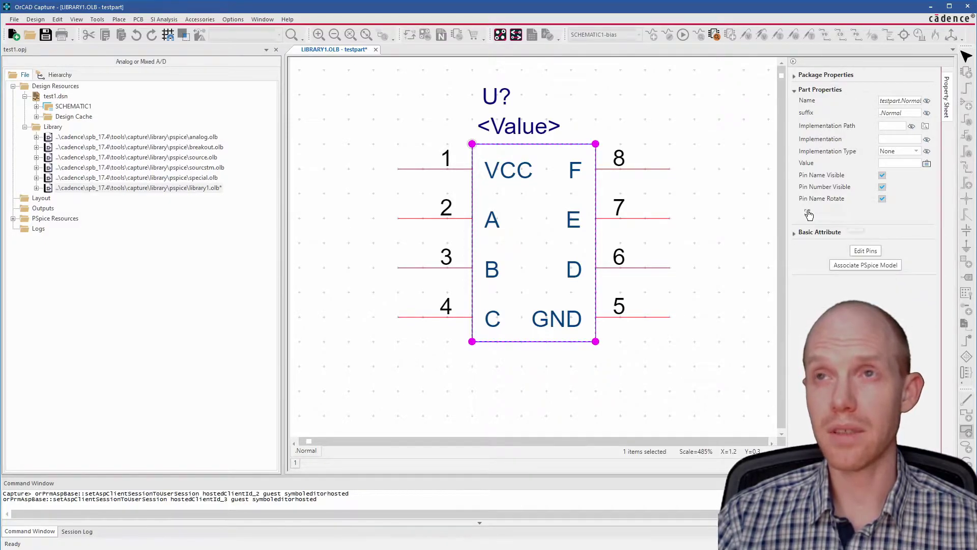
left_click(808, 214)
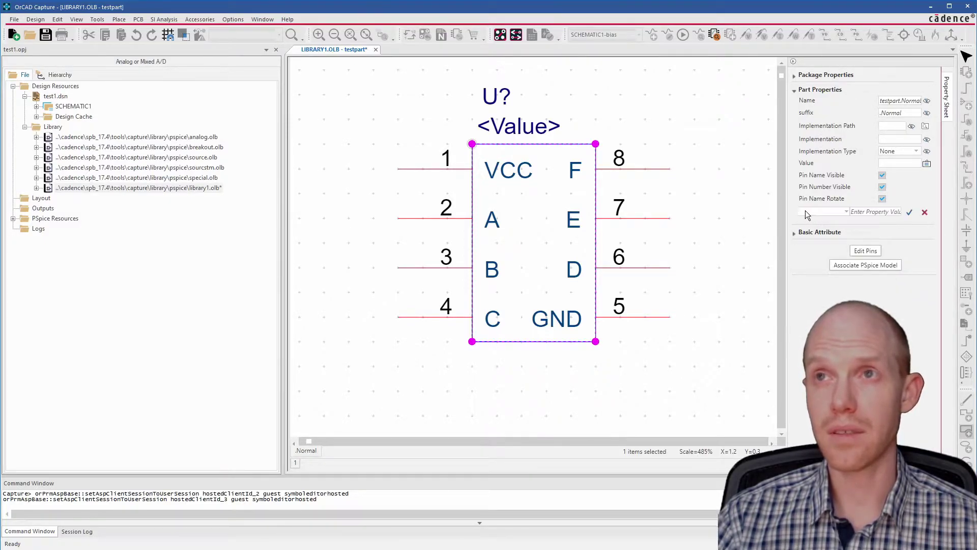
left_click(925, 214)
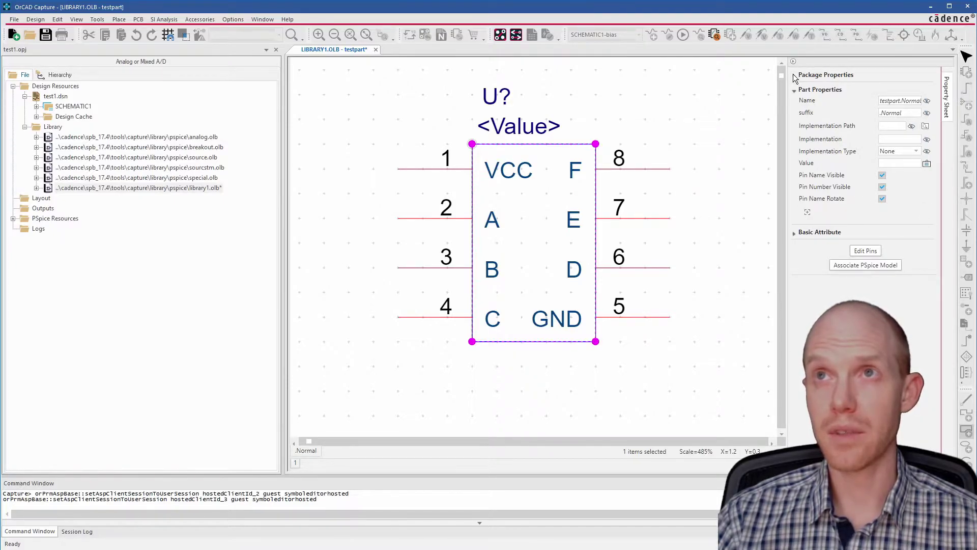
Step: Review the package properties and pin table, then decline adding a convert view
left_click(793, 75)
left_click(902, 110)
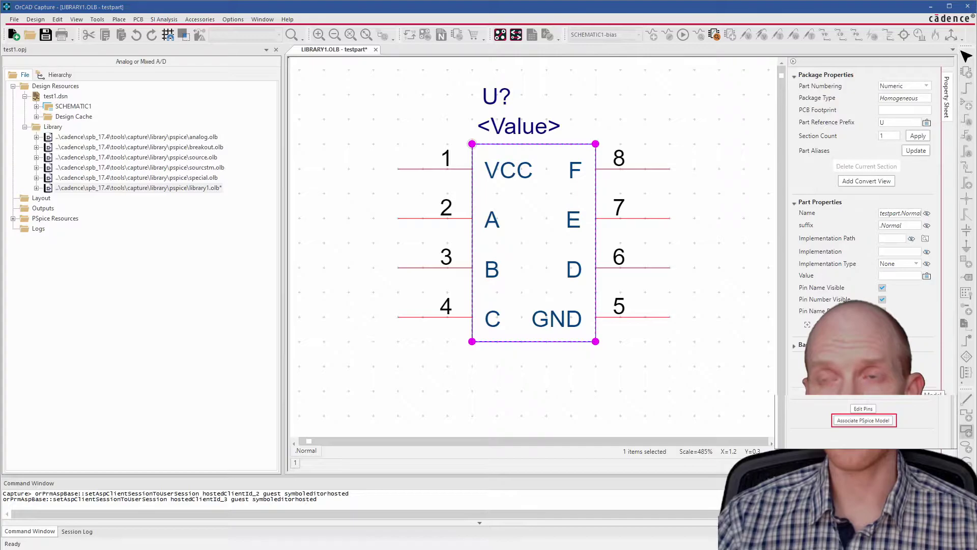
left_click(864, 408)
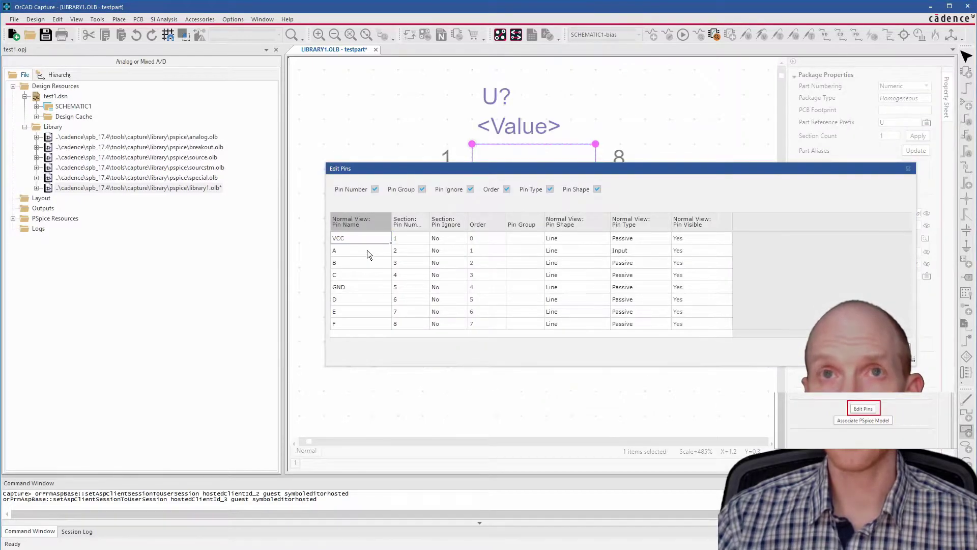
left_click(371, 274)
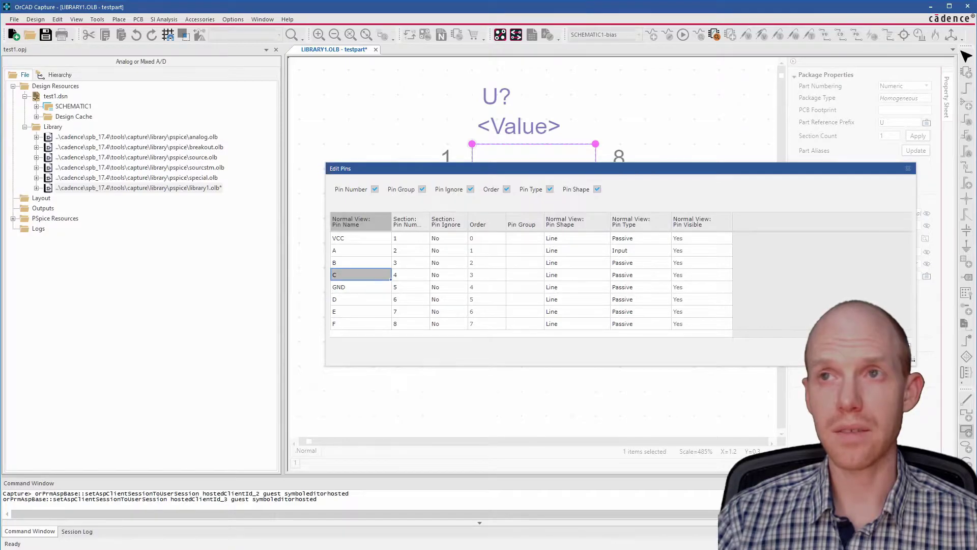
left_click(883, 353)
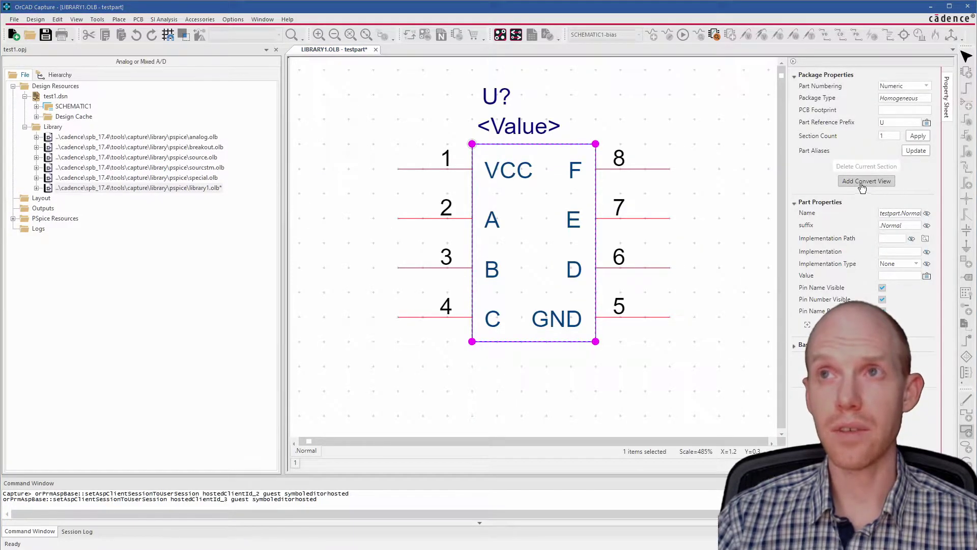
left_click(848, 180)
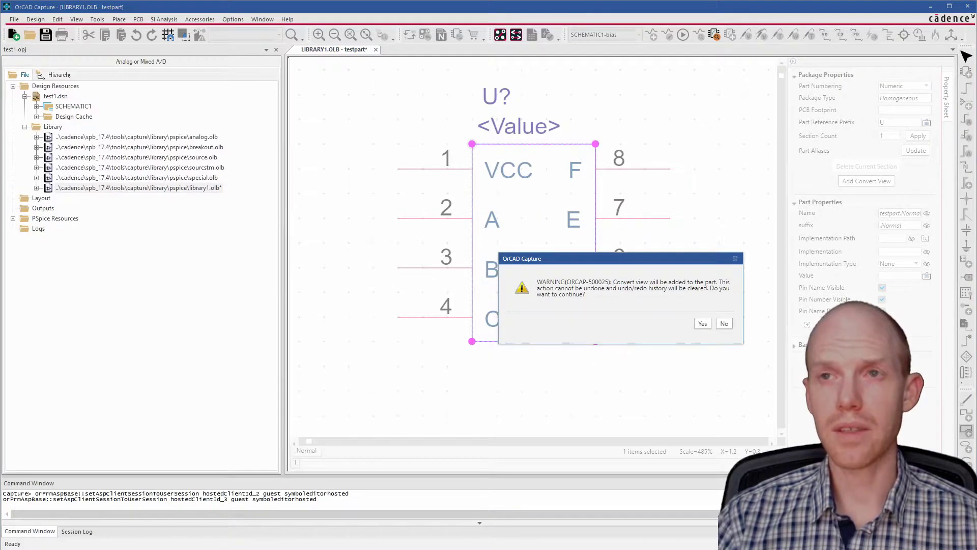
left_click(724, 324)
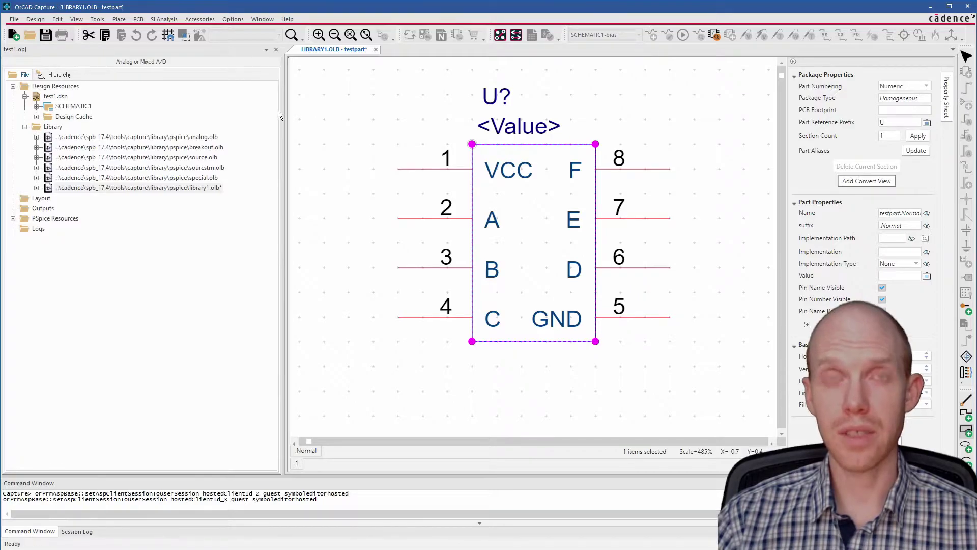
Step: Save the library as LIBRARY1.OLB and open SCHEMATIC1's PAGE1
key("ctrl+s")
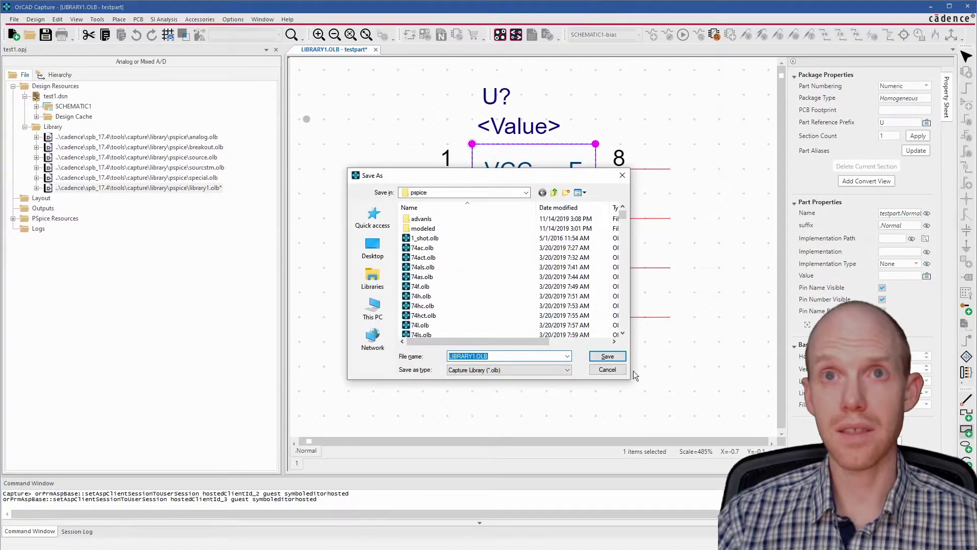
left_click(601, 356)
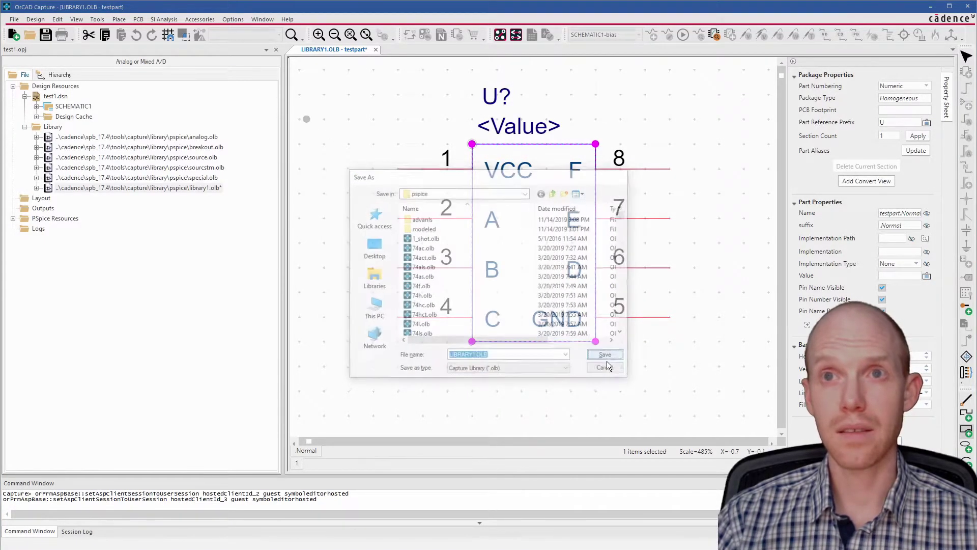
left_click(36, 106)
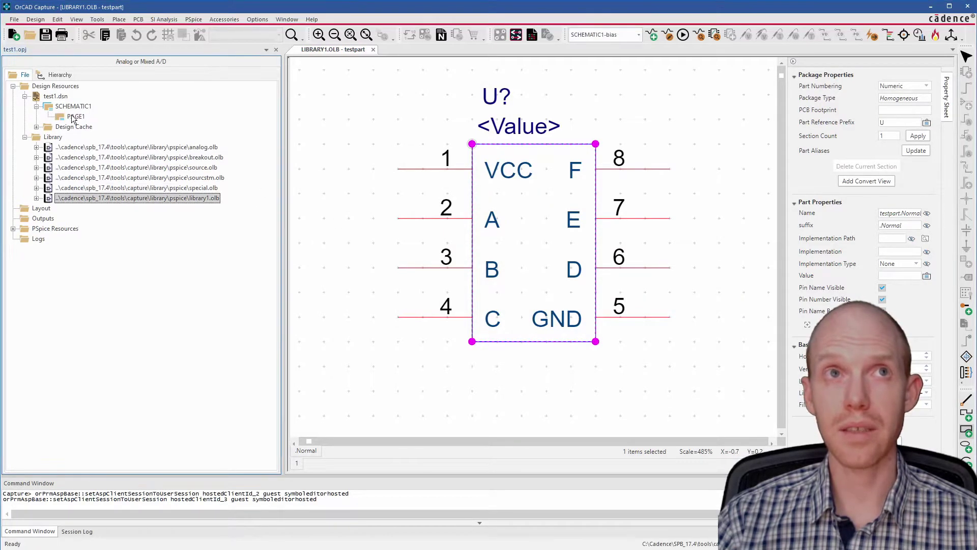
double_click(75, 116)
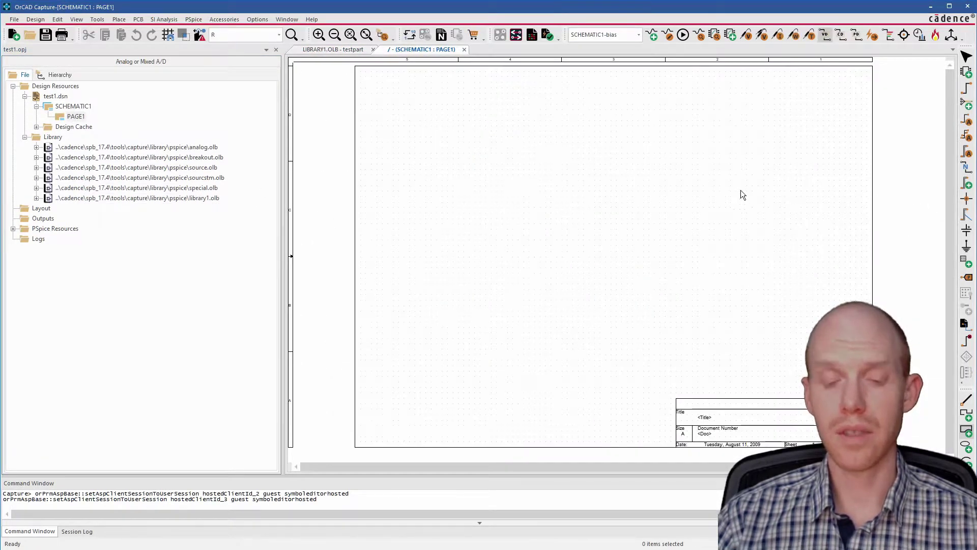
Step: Add LIBRARY1.OLB to the Place Part libraries and select it
key("p")
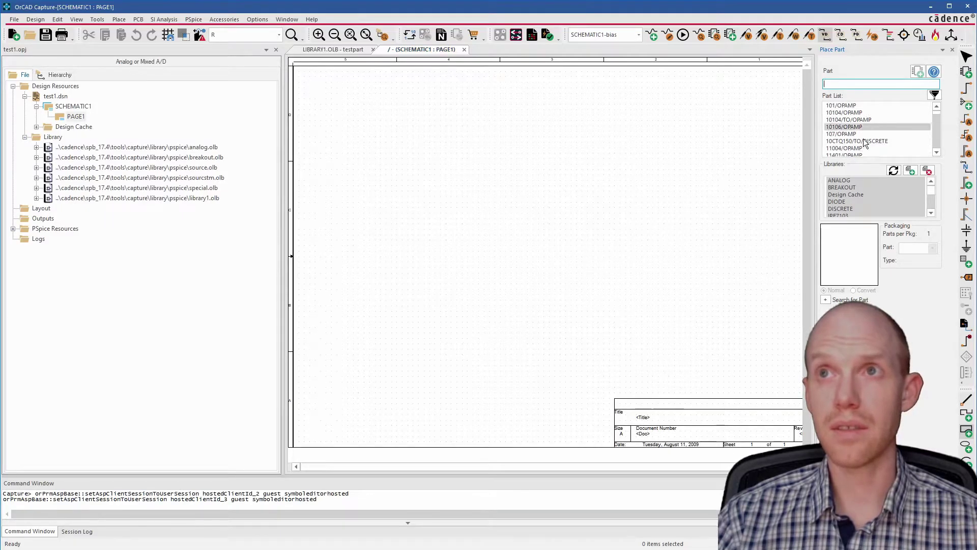
left_click(910, 169)
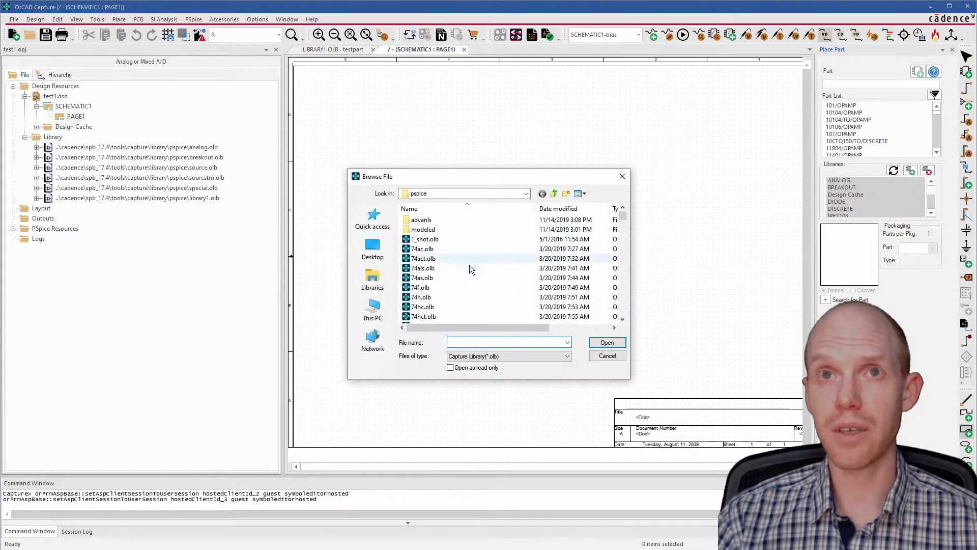
left_click(432, 278)
key("l")
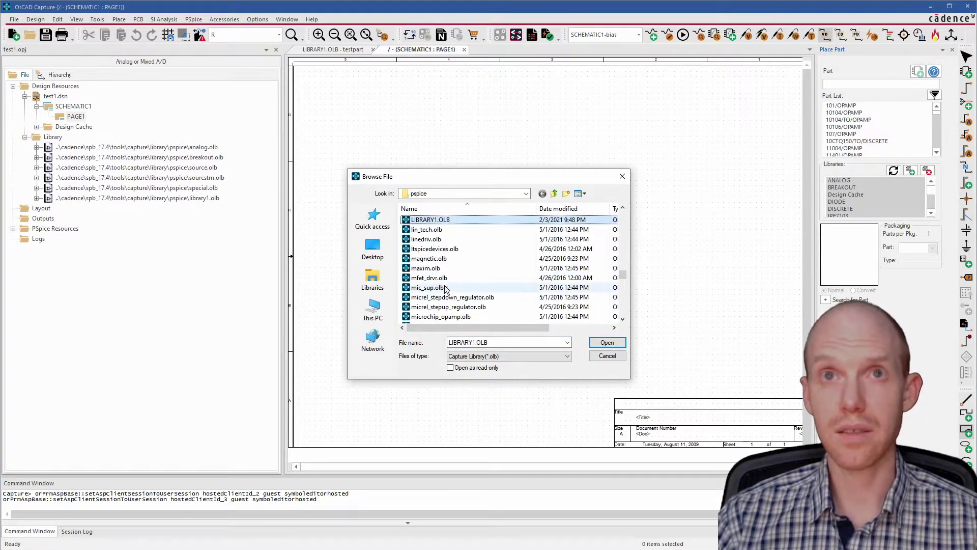
double_click(448, 220)
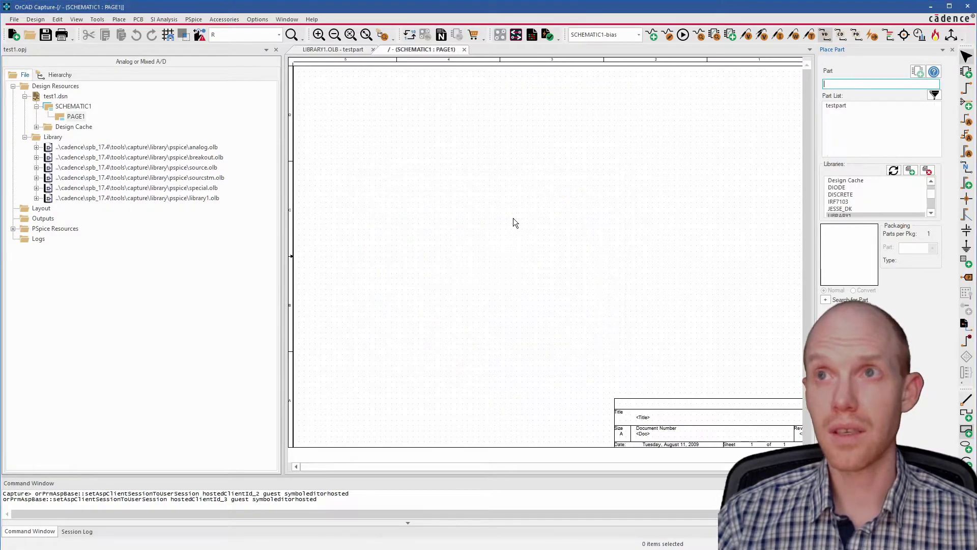
left_click(930, 214)
left_click(930, 213)
Step: Place the testpart symbol on PAGE1 as U1
left_click(835, 106)
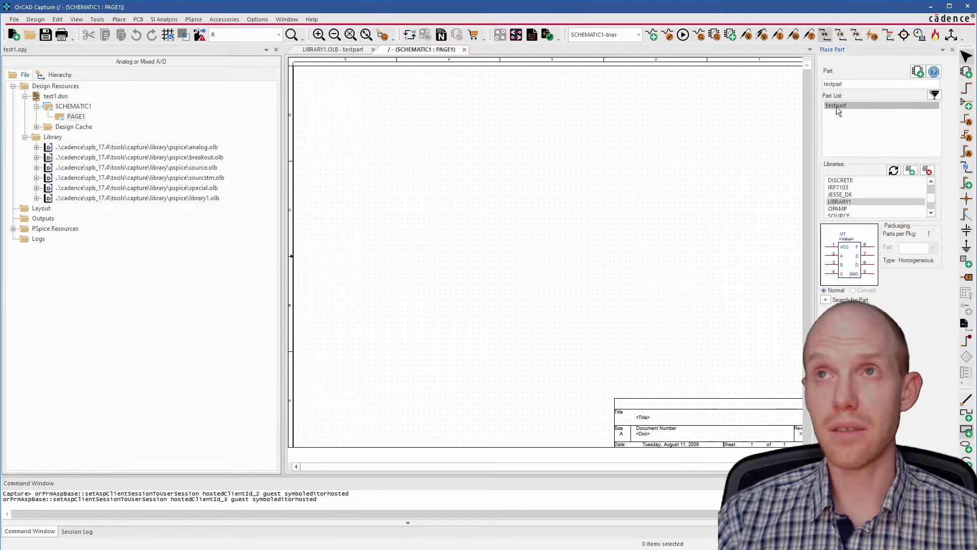
double_click(836, 105)
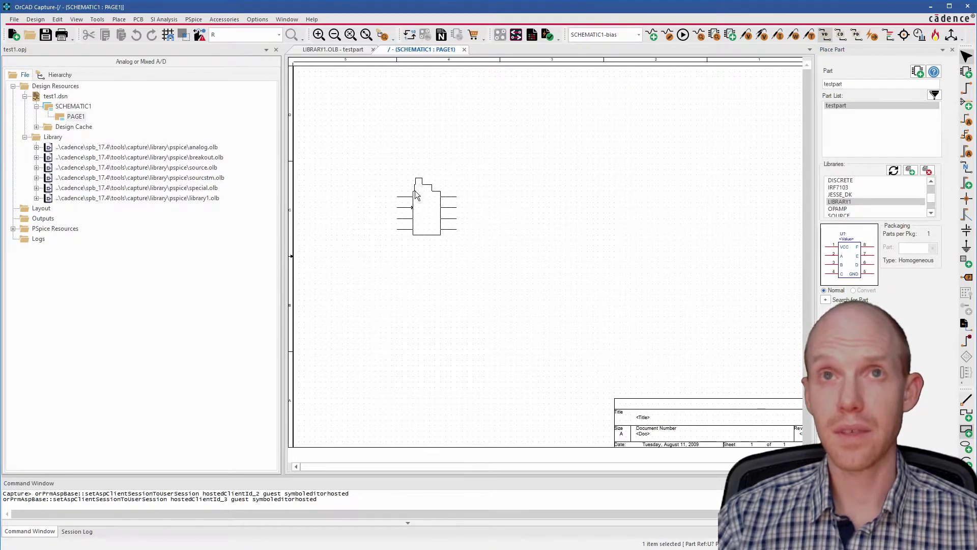
left_click(415, 196)
key("Escape")
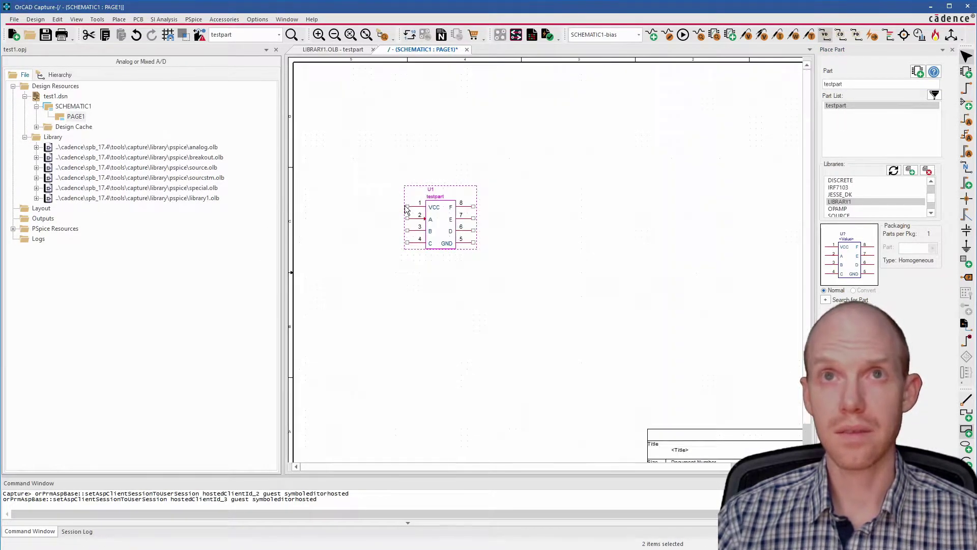
scroll(406, 210, "up", 5, "ctrl")
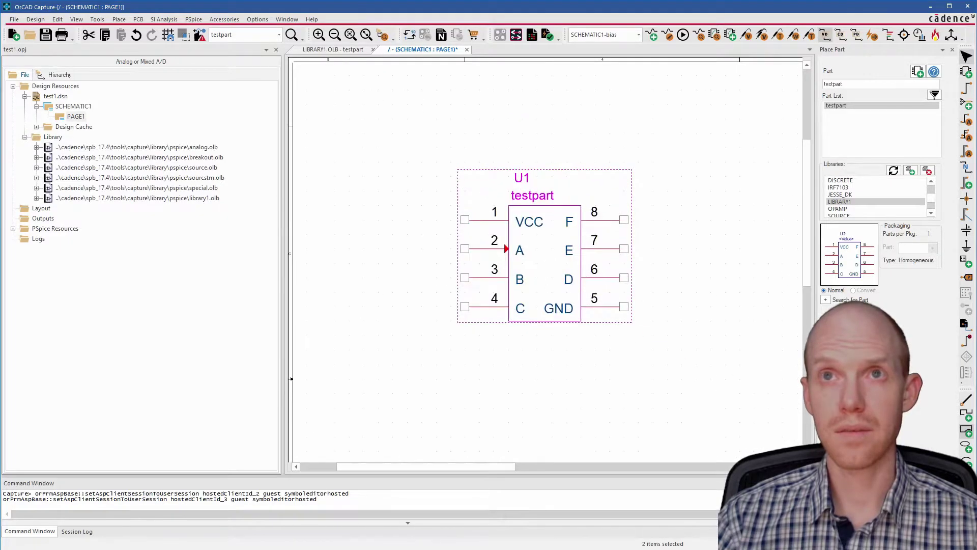
key("Escape")
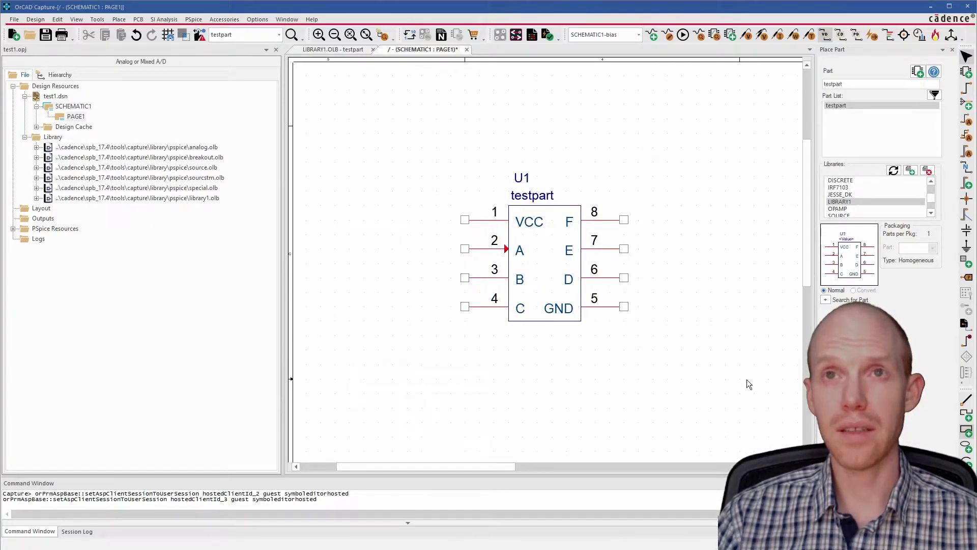
Step: Open testpart from LIBRARY1.OLB in the part editor
left_click(126, 198)
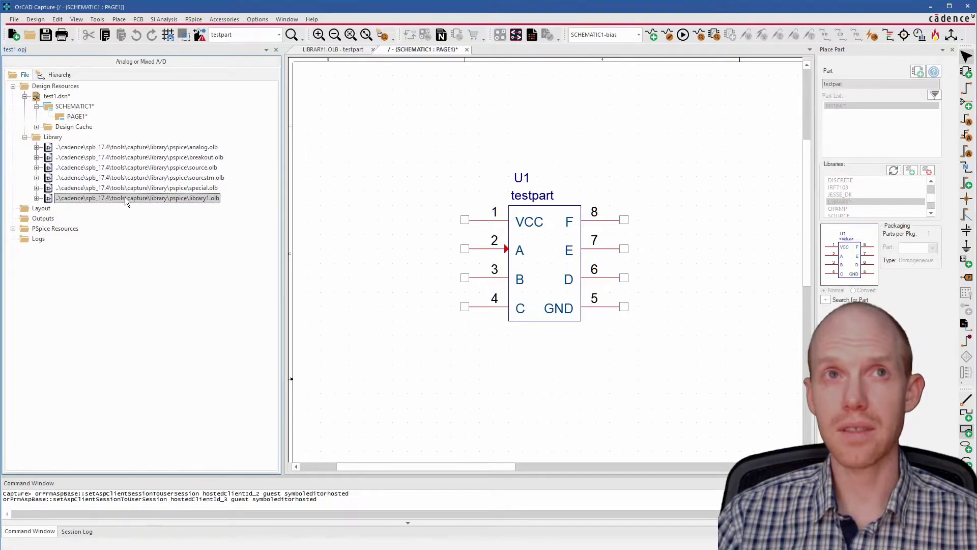
double_click(123, 198)
double_click(74, 209)
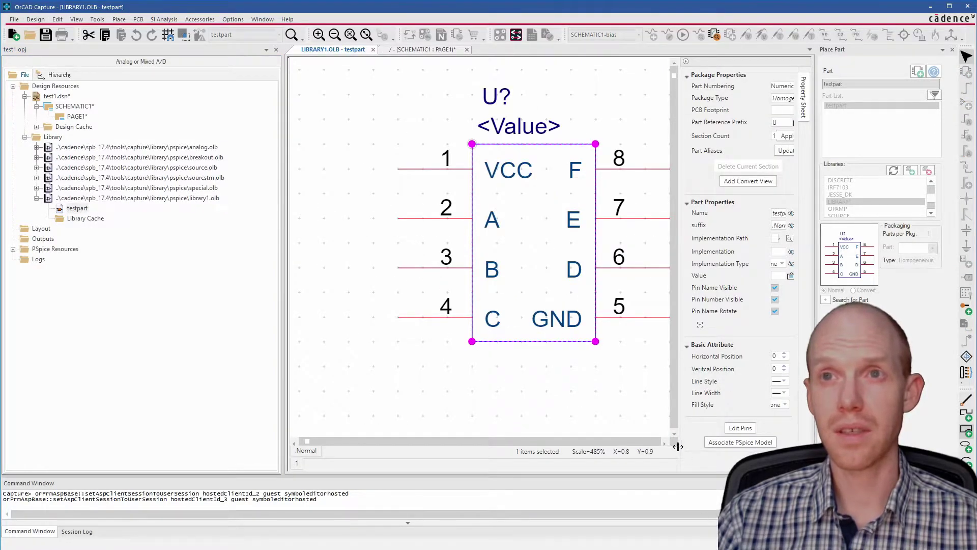
Step: Select the whole testpart symbol and bring up the pin table for all eight pins
left_click(423, 167)
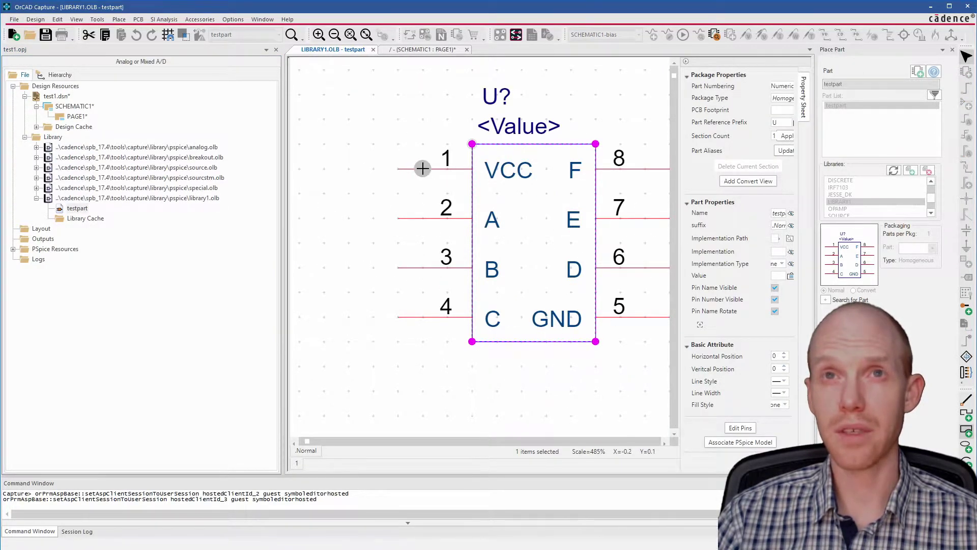
left_click_drag(427, 167, 398, 168)
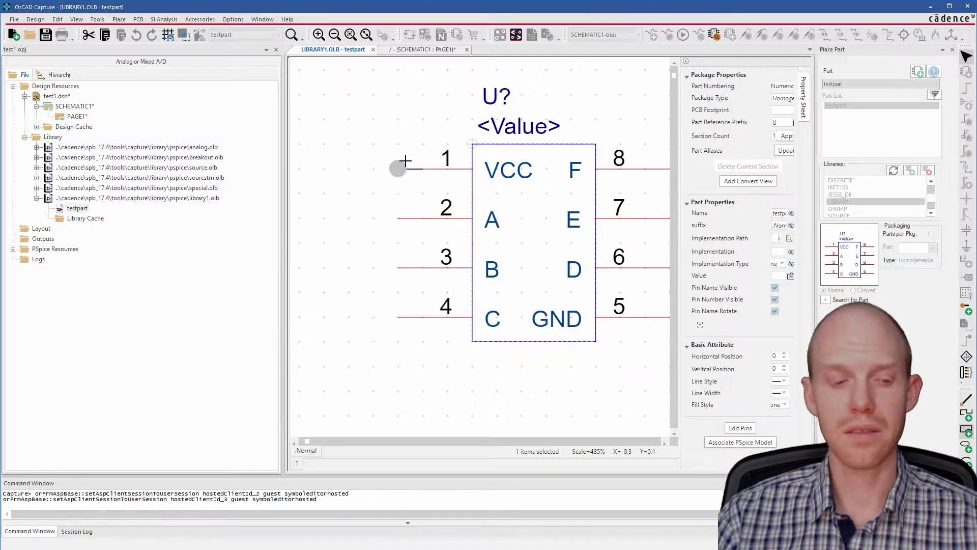
left_click(449, 172)
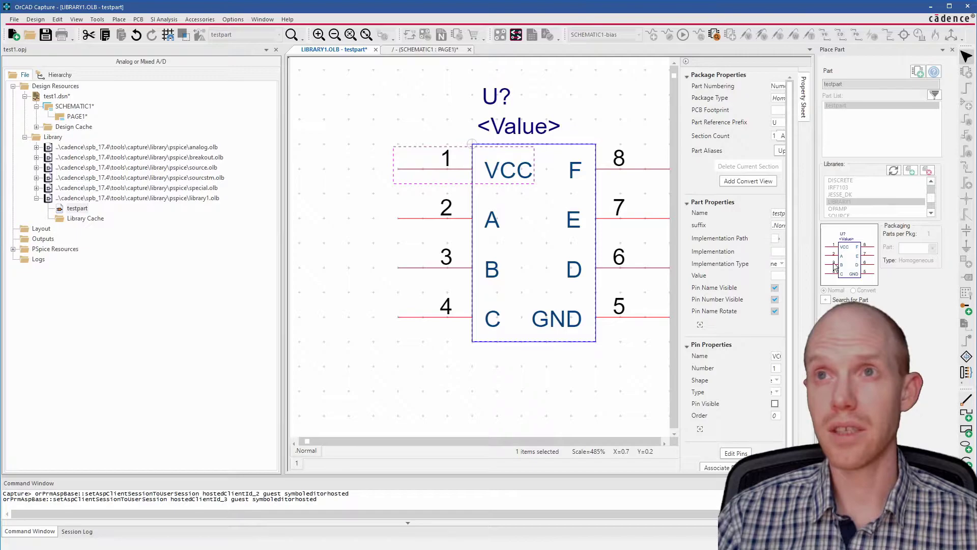
left_click_drag(816, 294, 874, 294)
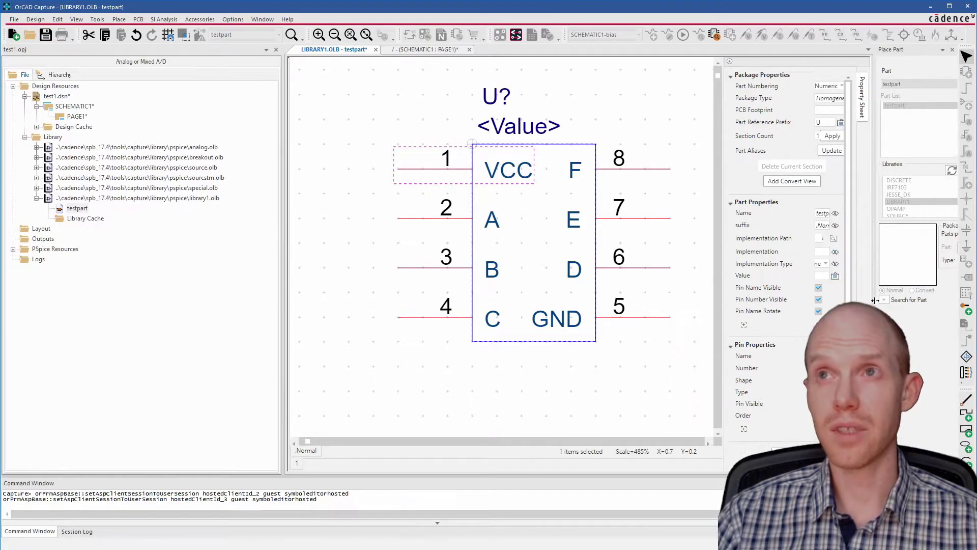
left_click(842, 431)
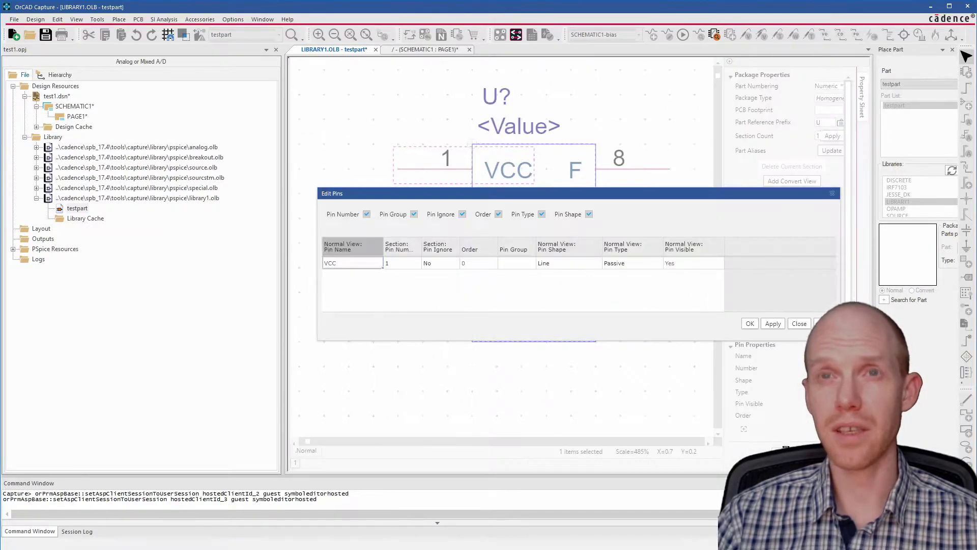
left_click(799, 323)
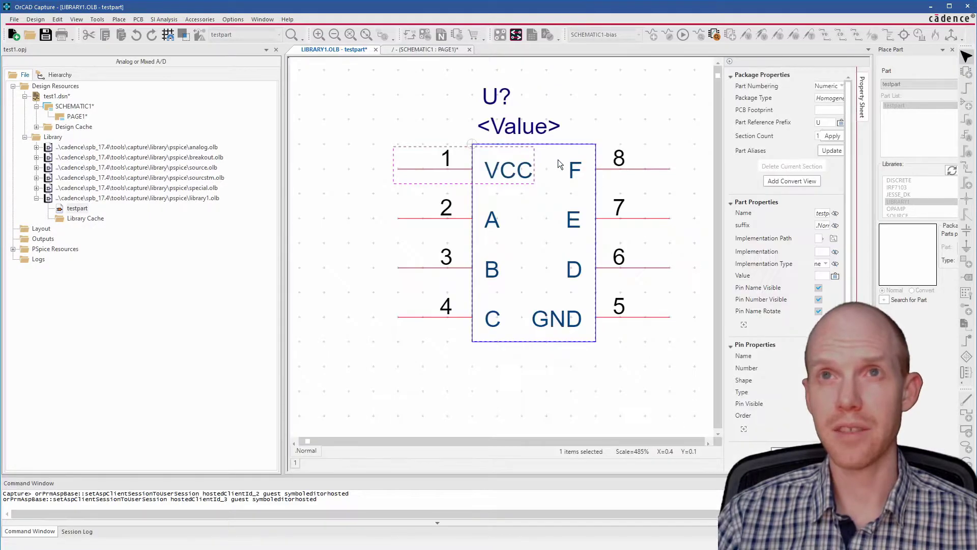
left_click_drag(349, 93, 696, 397)
left_click(791, 348)
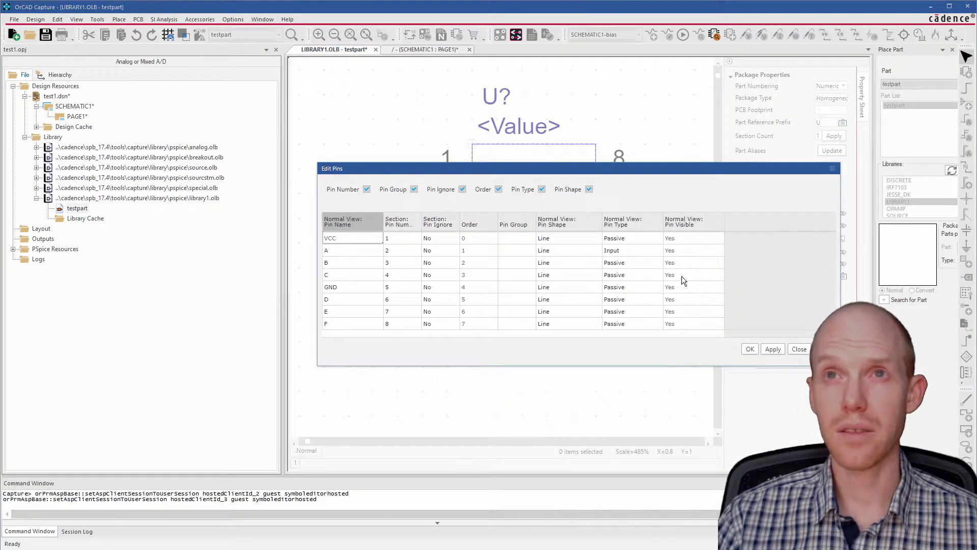
Step: Set VCC and D to Power and pin A to Input
left_click(635, 237)
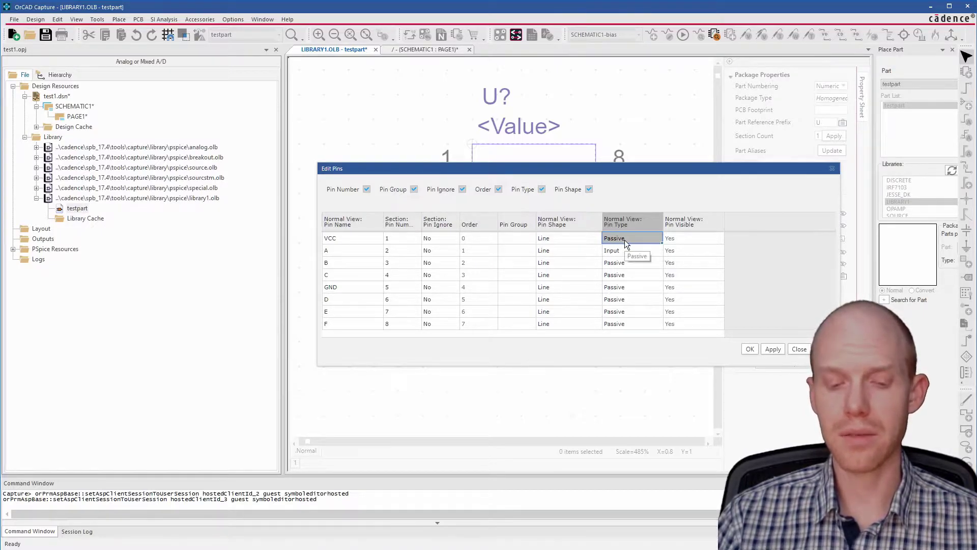
left_click(624, 240)
left_click(656, 238)
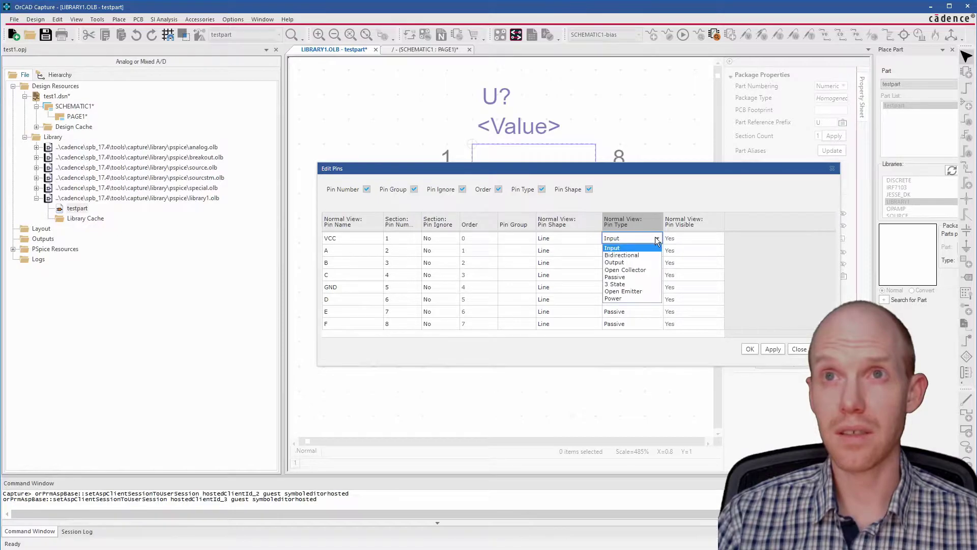
left_click(627, 298)
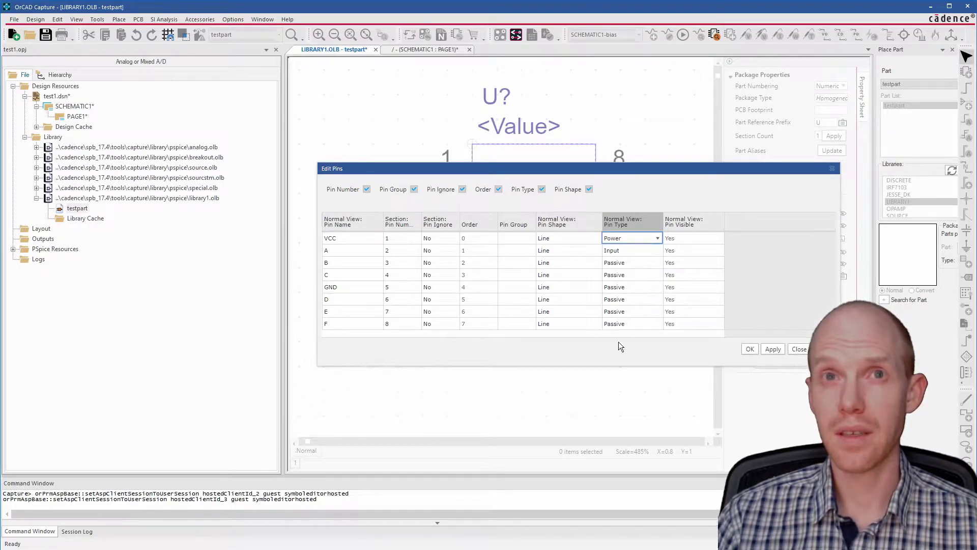
left_click(651, 288)
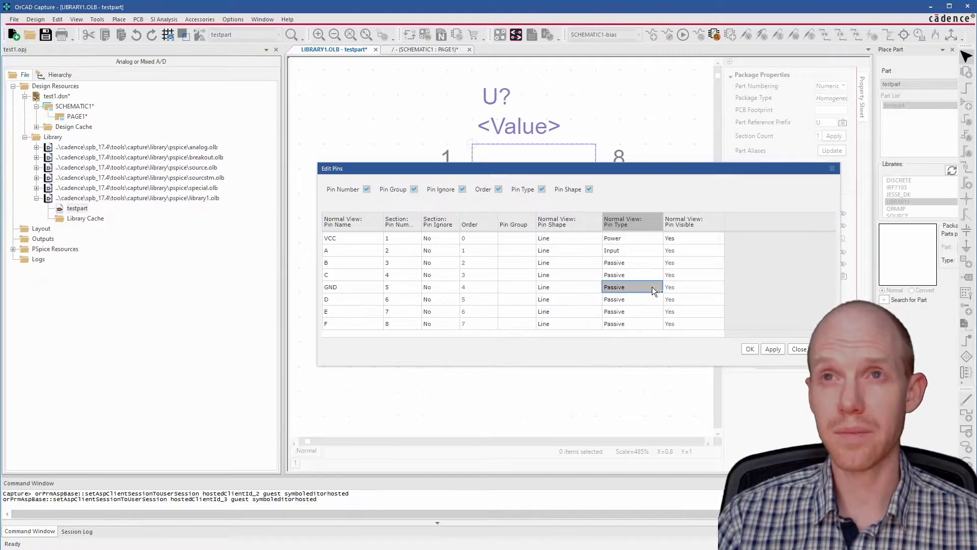
left_click(627, 261)
left_click(630, 261)
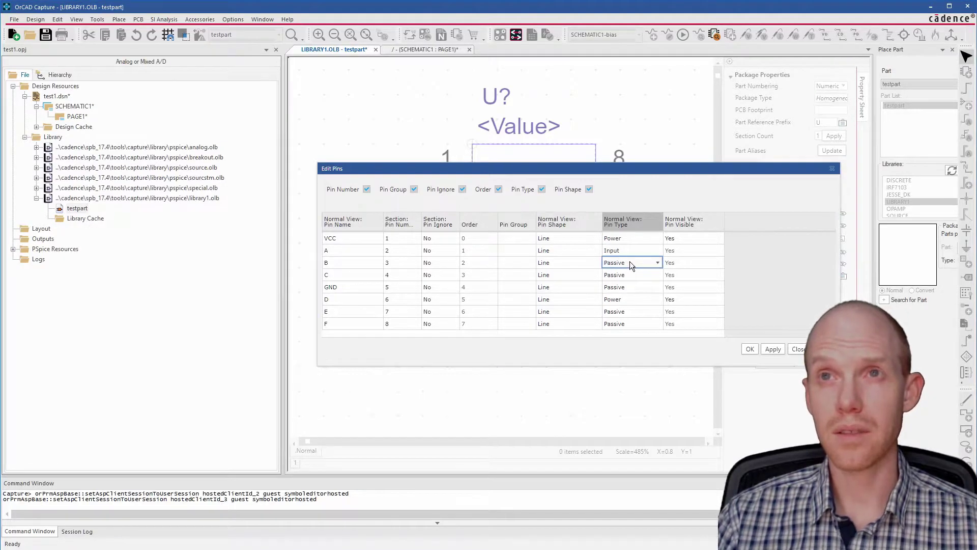
left_click(640, 260)
left_click(639, 259)
left_click(637, 248)
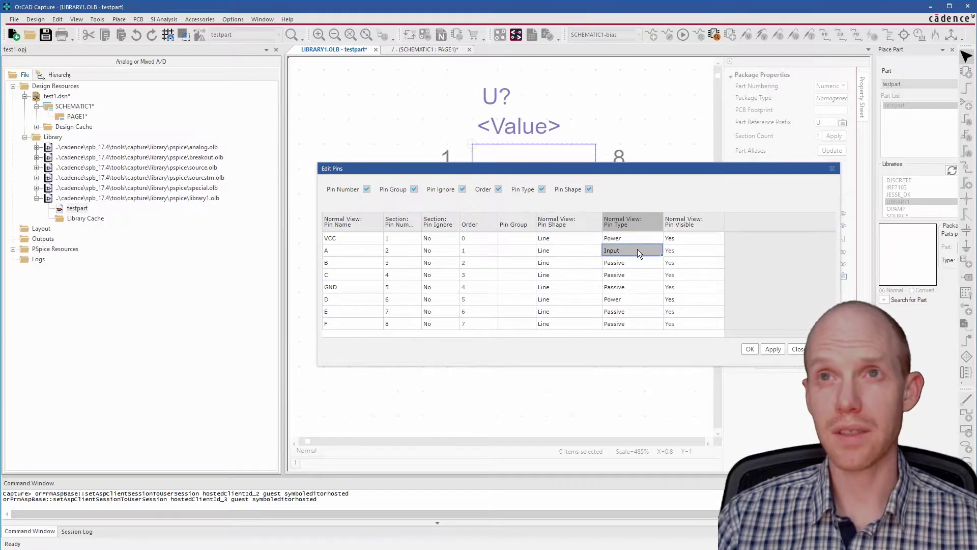
left_click(637, 249)
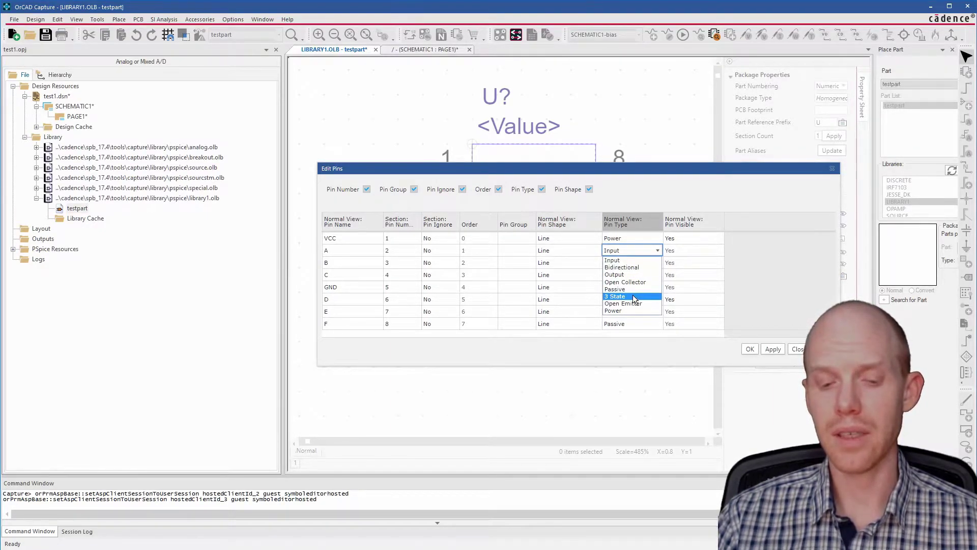
left_click(631, 259)
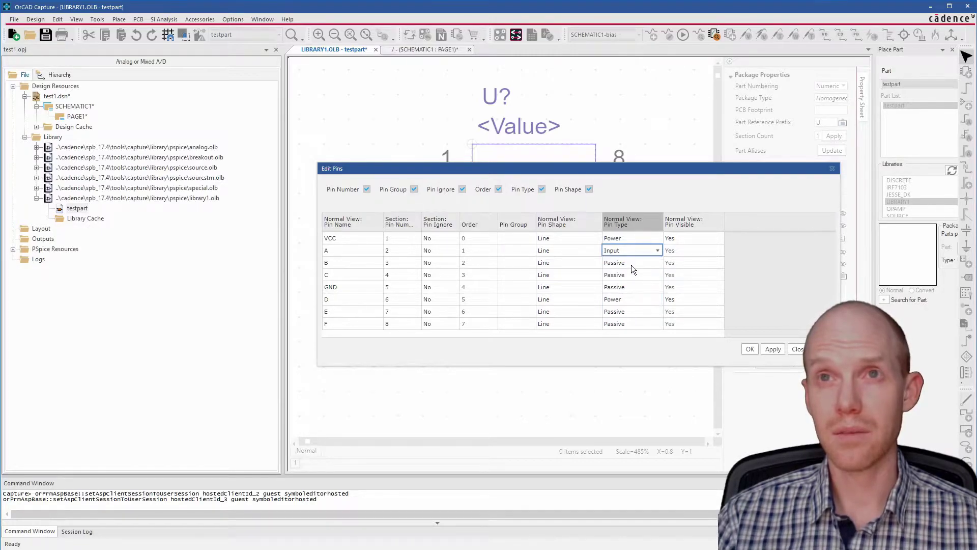
Step: Make B Input and C Output, set types for GND, E and F, and apply
left_click(631, 264)
left_click(630, 273)
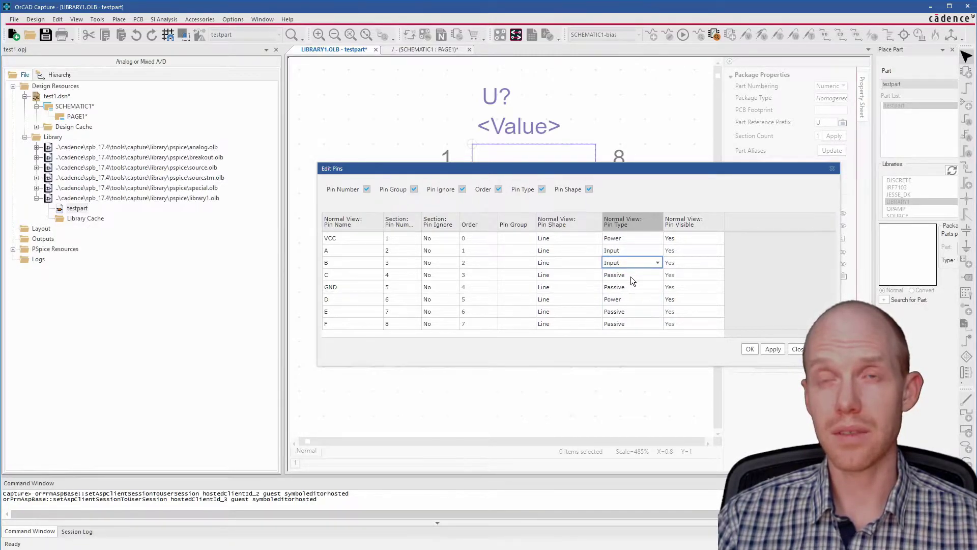
left_click(630, 275)
left_click(630, 275)
left_click(631, 299)
left_click(631, 287)
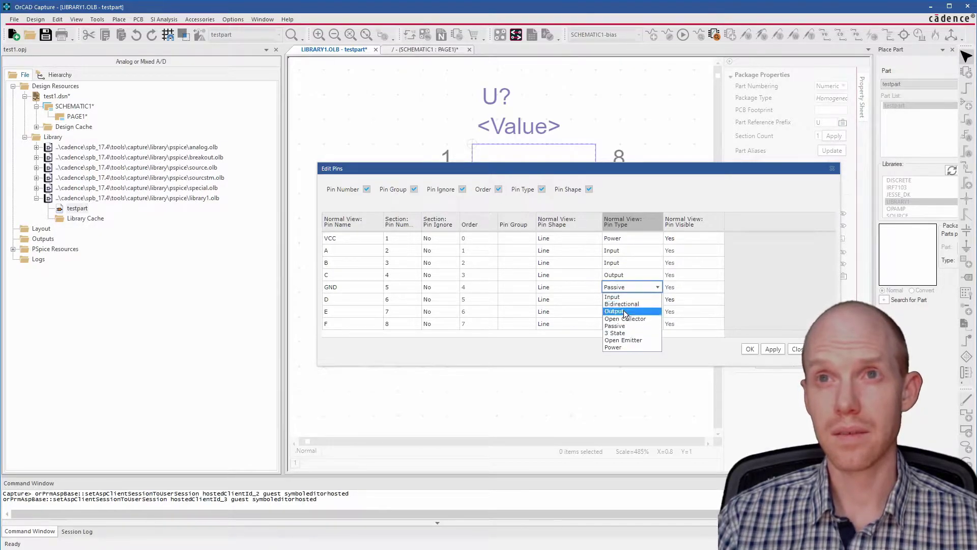
left_click(624, 311)
left_click(624, 311)
left_click(622, 328)
left_click(622, 323)
left_click(750, 349)
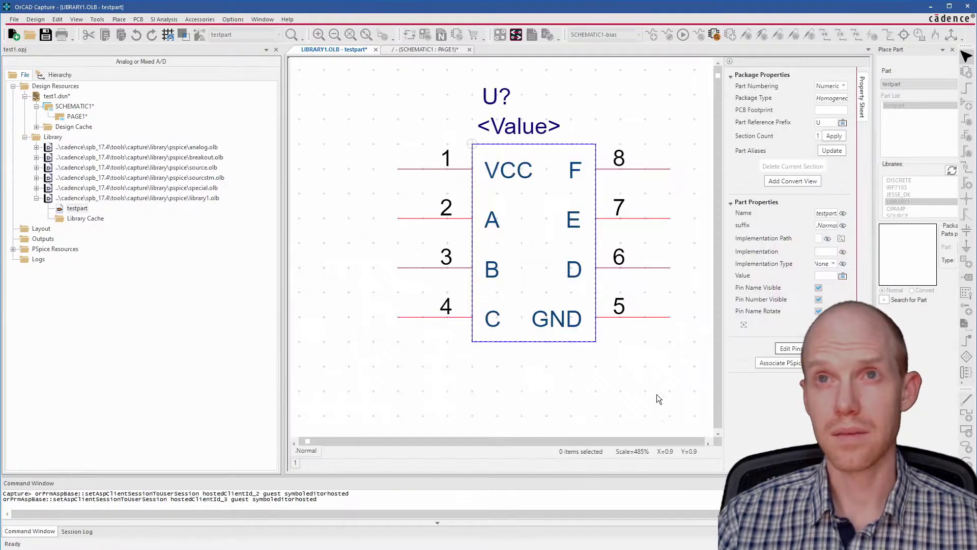
Step: Save LIBRARY1.OLB and SCHEMATIC1 PAGE1, then expand Design Cache to show testpart
left_click(46, 35)
left_click(416, 51)
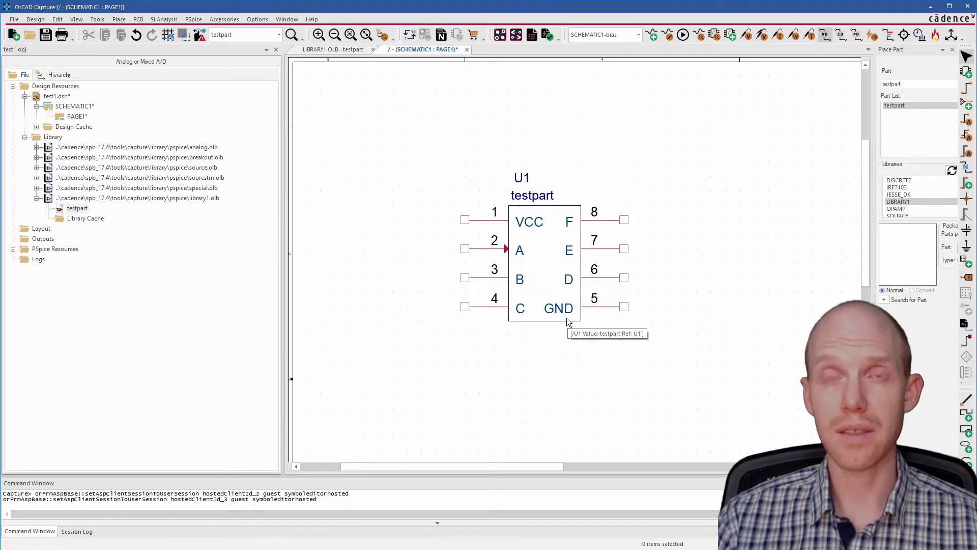
key("ctrl+s")
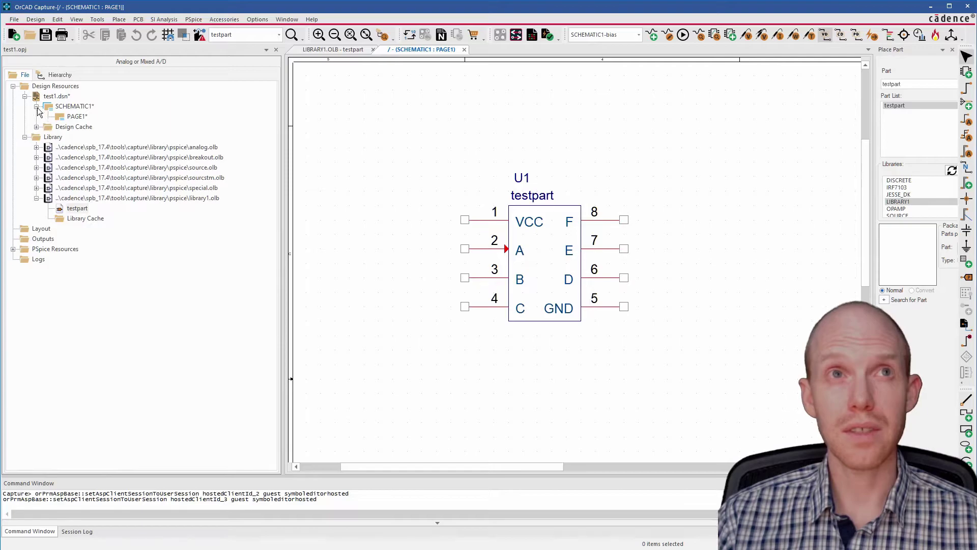
left_click(36, 127)
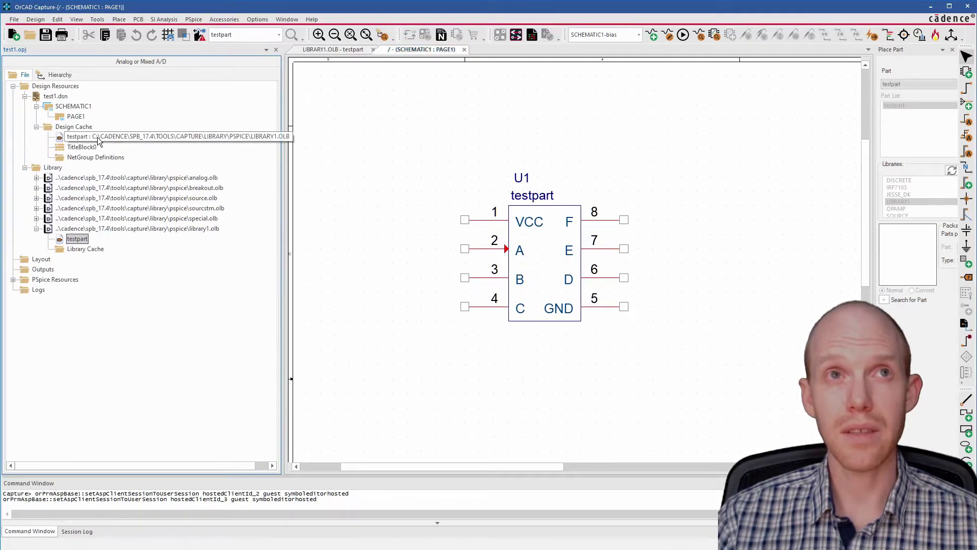
left_click(72, 139)
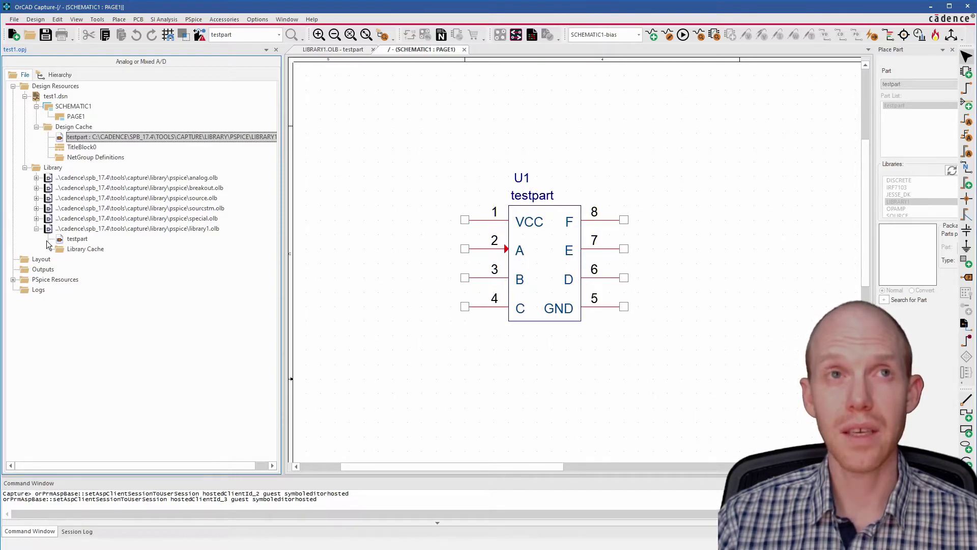
Step: Run Cleanup Cache on the Design Cache and confirm
right_click(72, 127)
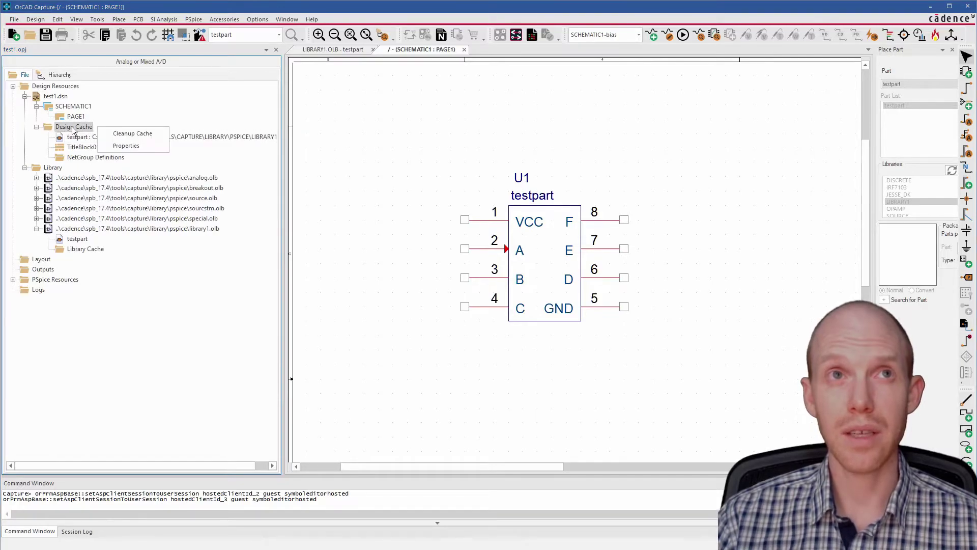
left_click(141, 136)
left_click(510, 303)
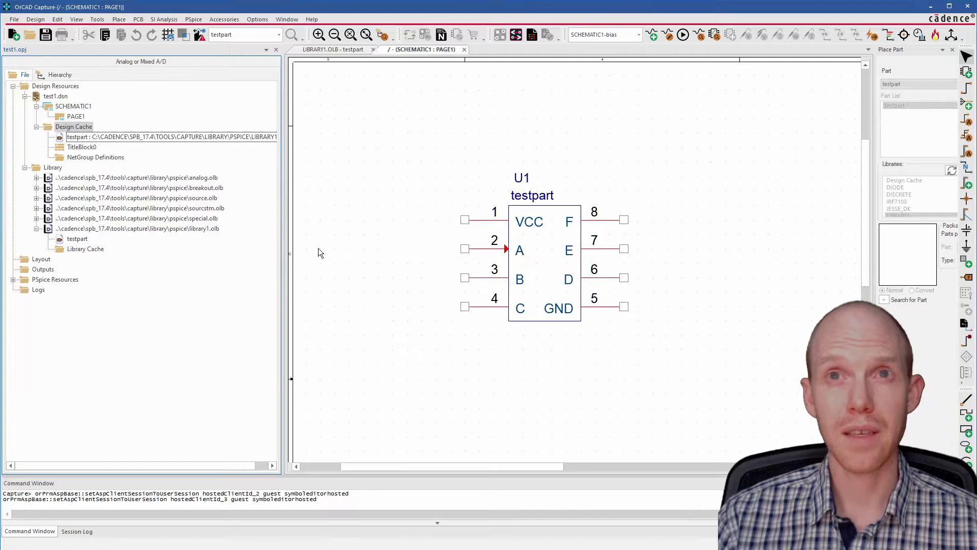
Step: Update the cached testpart from LIBRARY1.OLB, answering Yes to both prompts
right_click(86, 138)
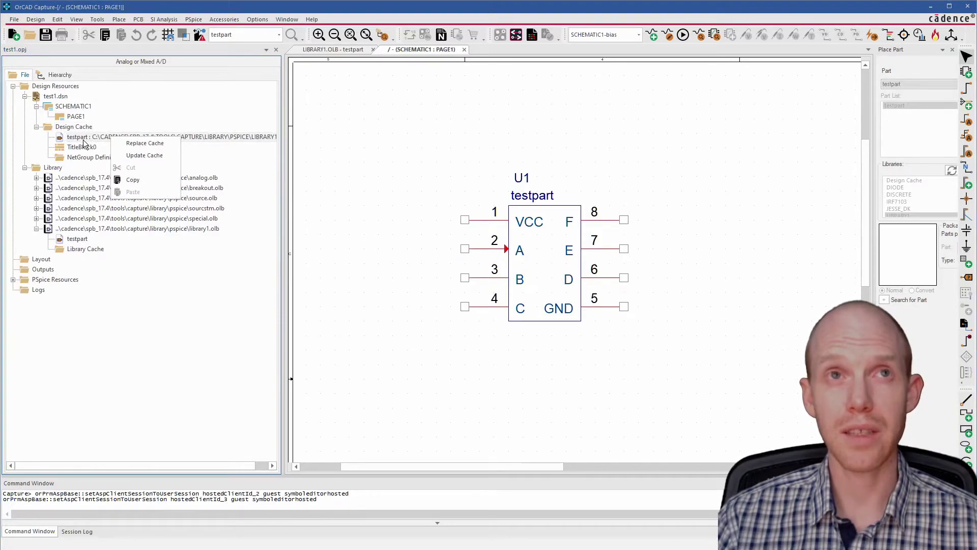
left_click(159, 155)
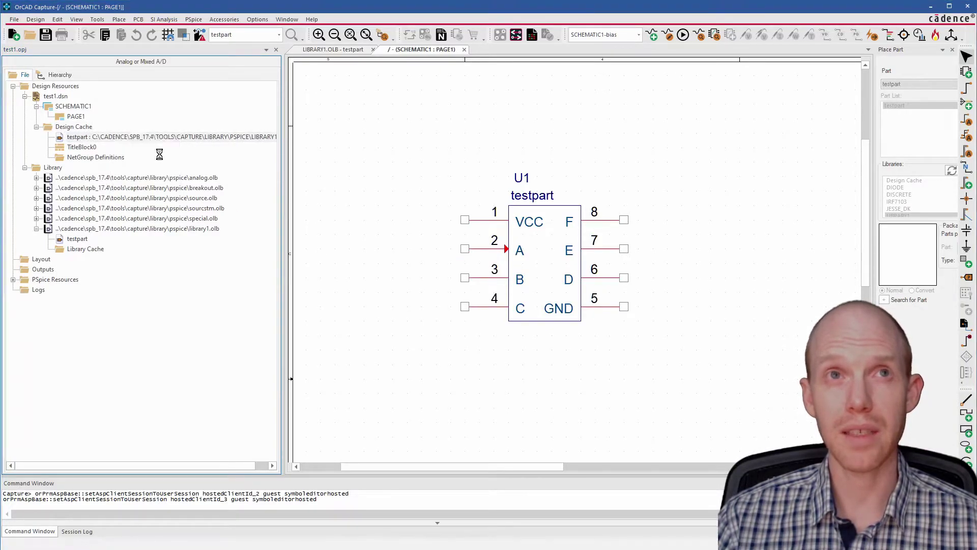
left_click(442, 296)
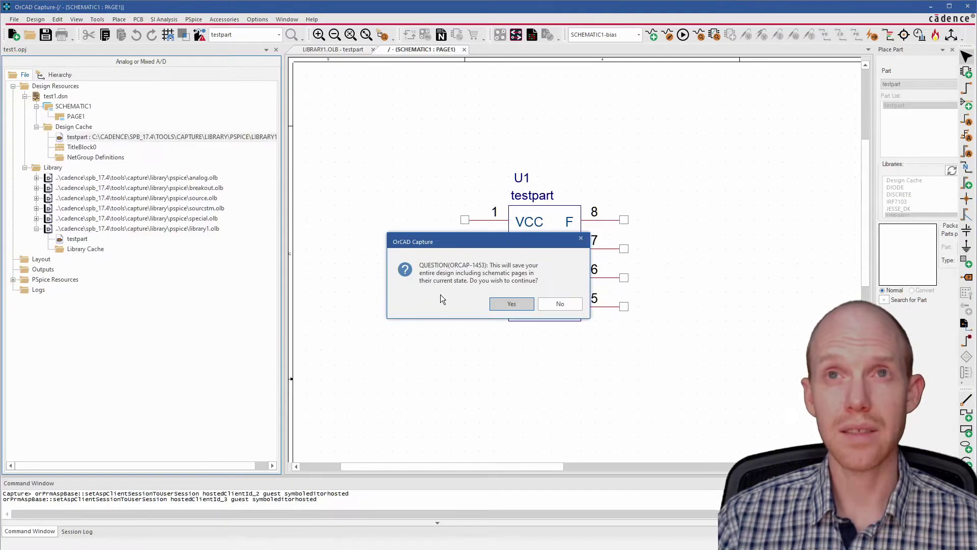
left_click(510, 305)
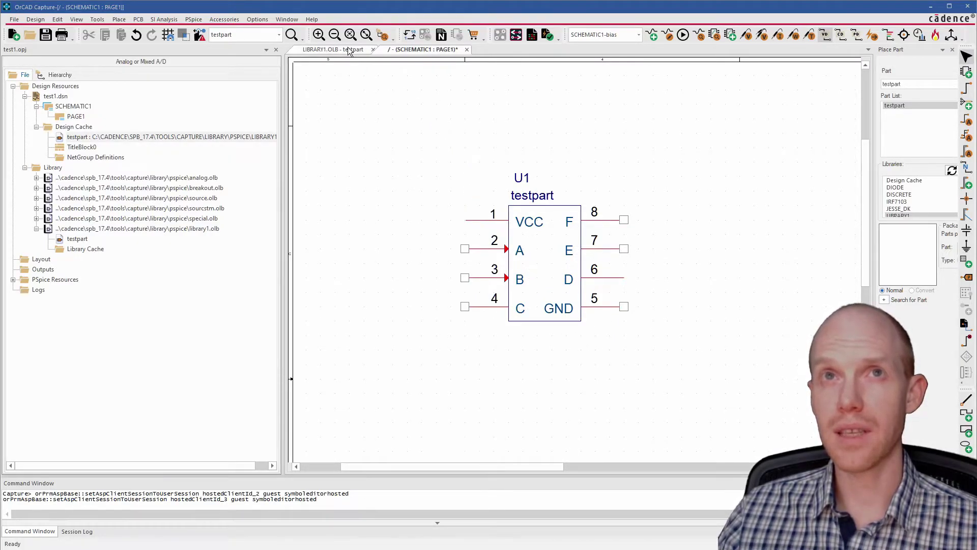
Step: Return to the LIBRARY1.OLB - testpart part editor
left_click(332, 50)
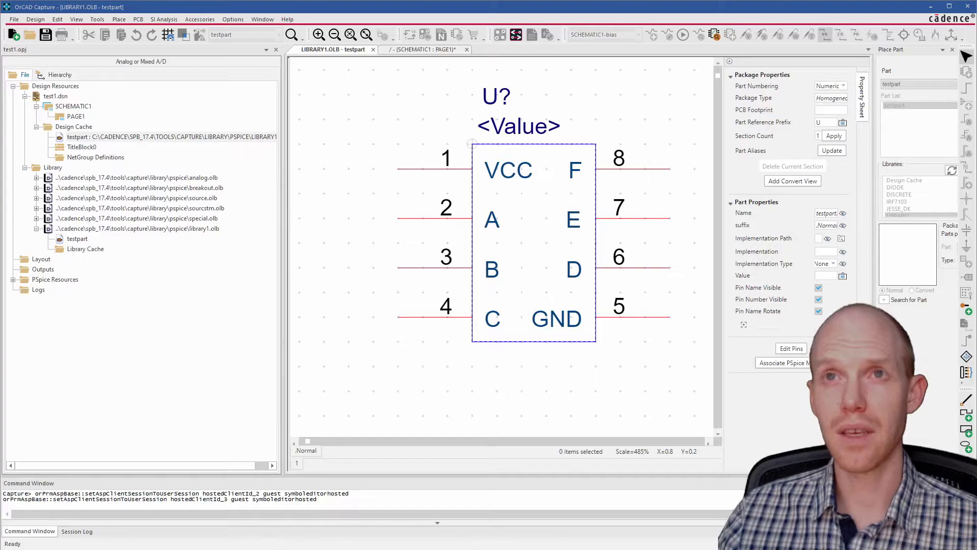
Step: Draw the op-amp triangle from the body's left corners to the right tip
left_click(596, 290)
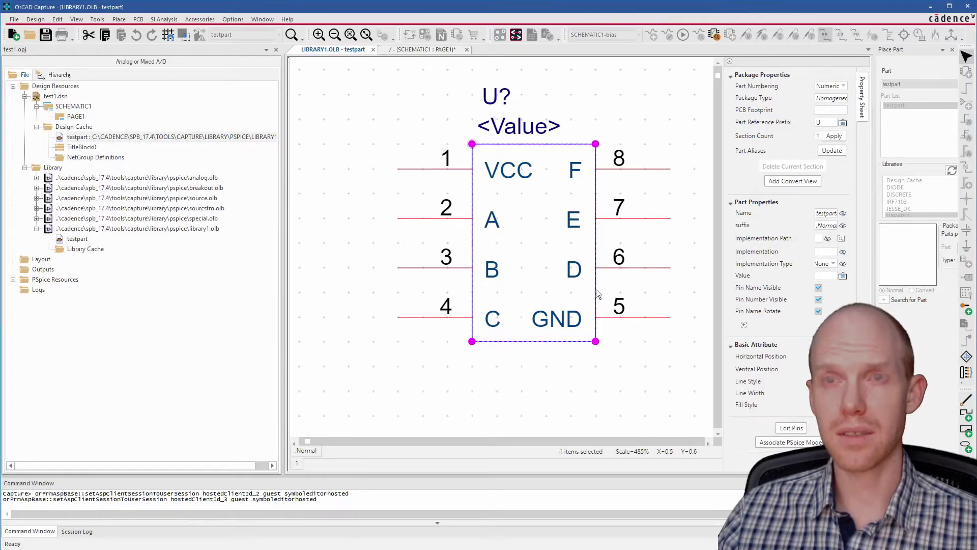
left_click(623, 300)
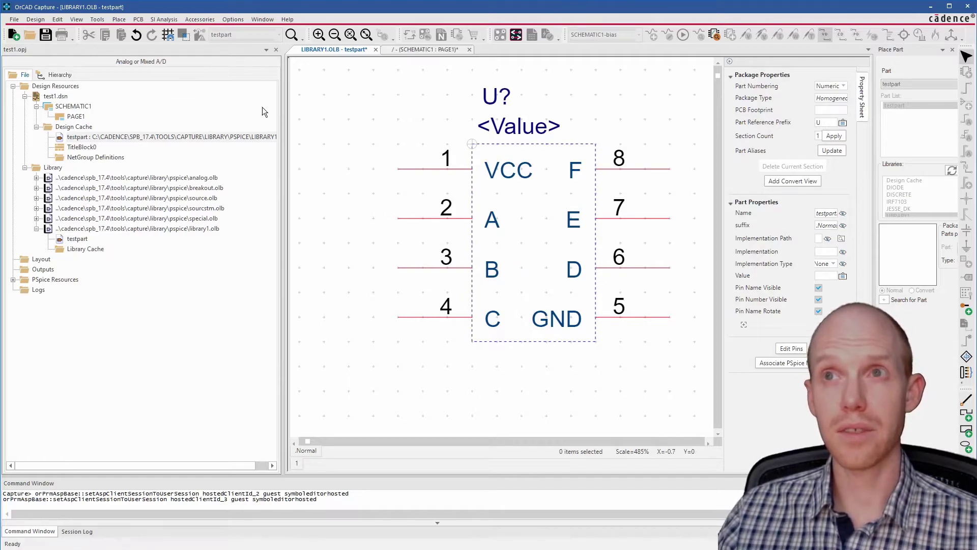
left_click(967, 401)
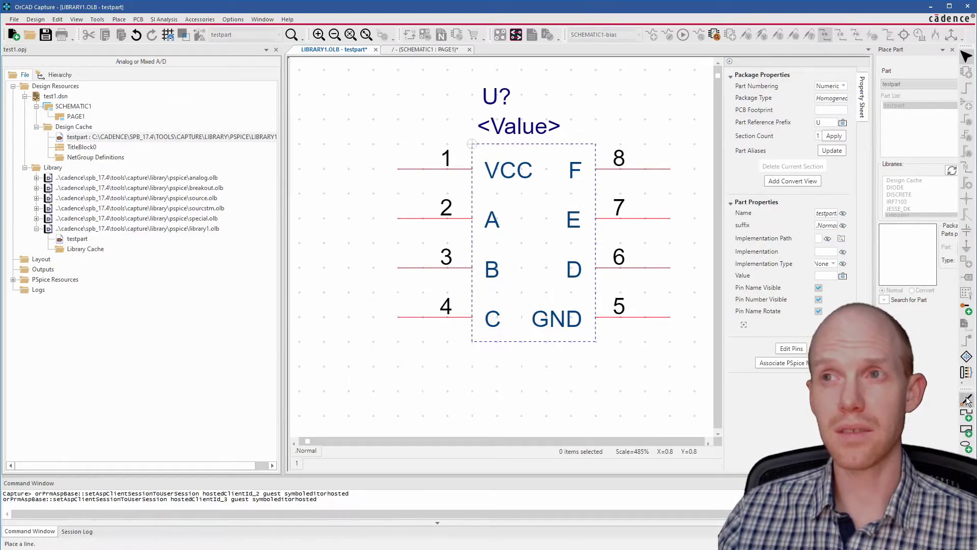
left_click(471, 144)
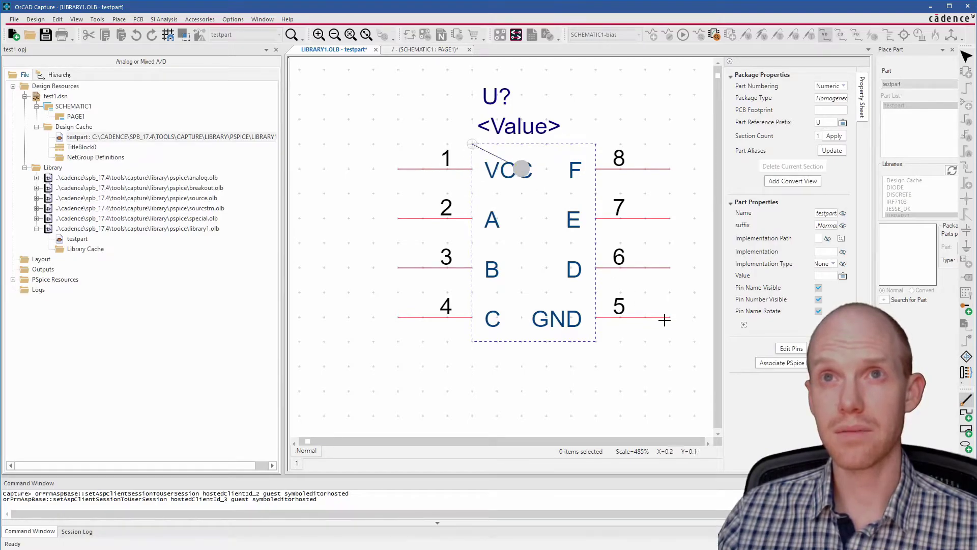
left_click(645, 243)
left_click(645, 244)
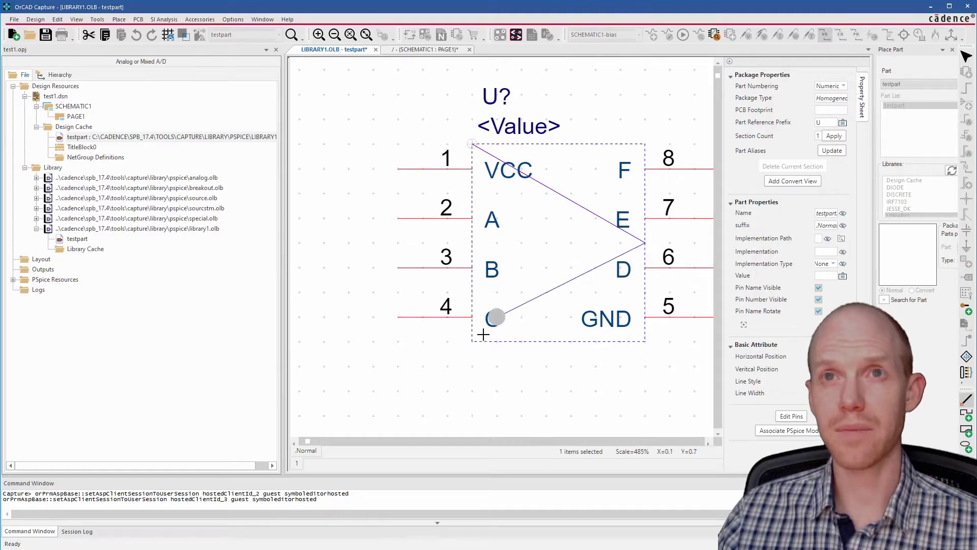
left_click(472, 341)
left_click(472, 144)
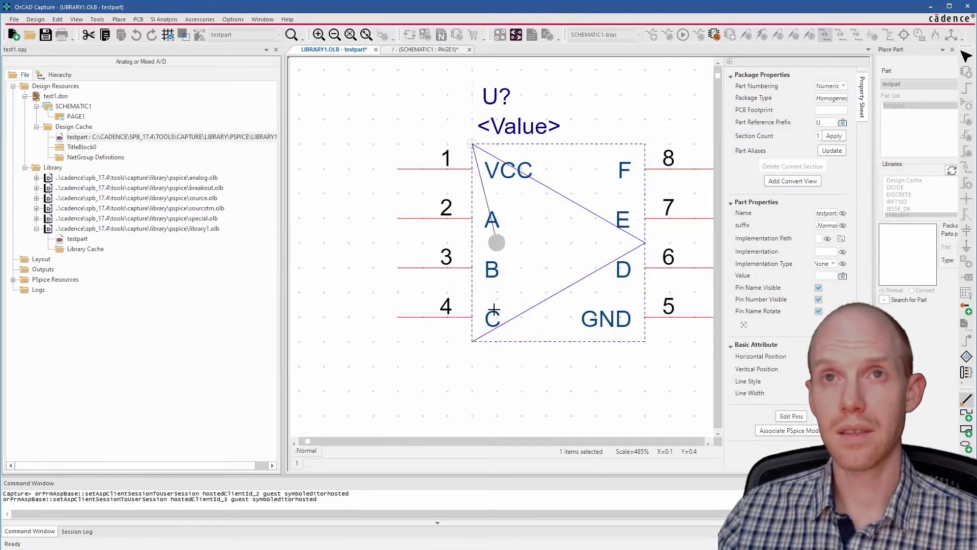
left_click(472, 341)
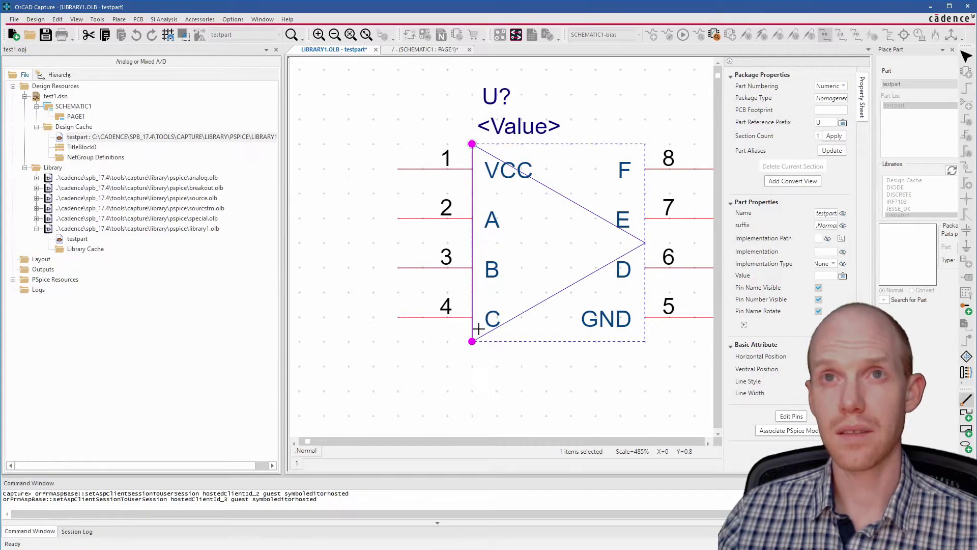
Step: Add short vertical supply stubs at the top and bottom centre of the body
left_click(571, 194)
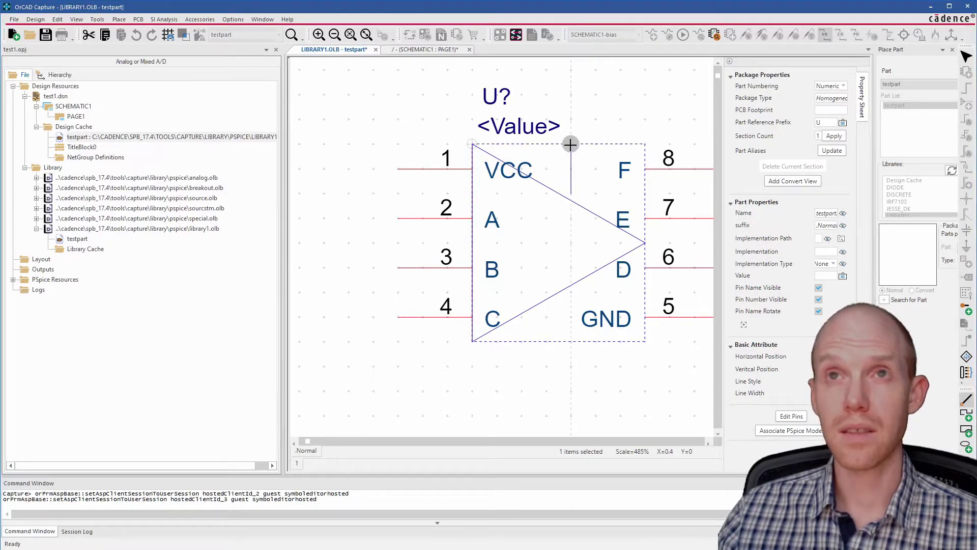
left_click(570, 144)
left_click(571, 292)
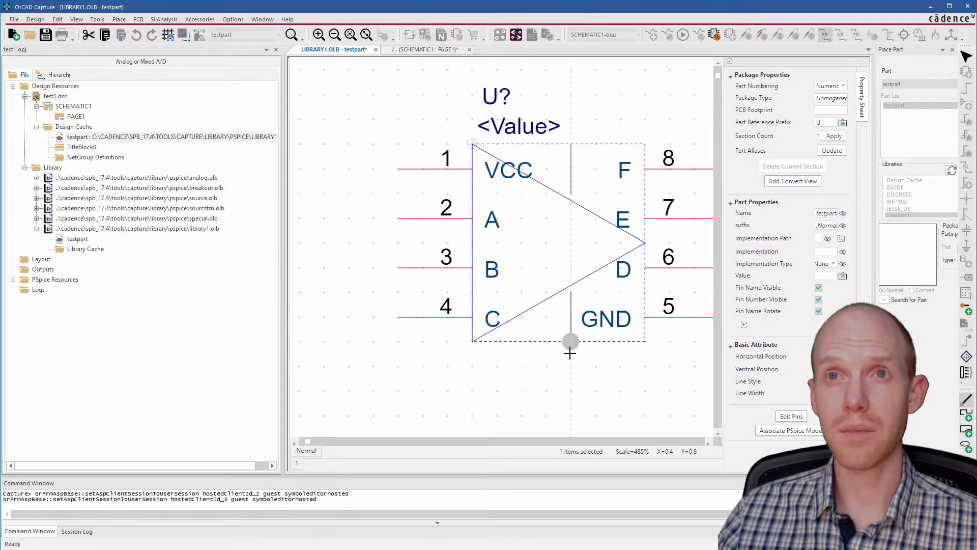
left_click(571, 341)
key("Escape")
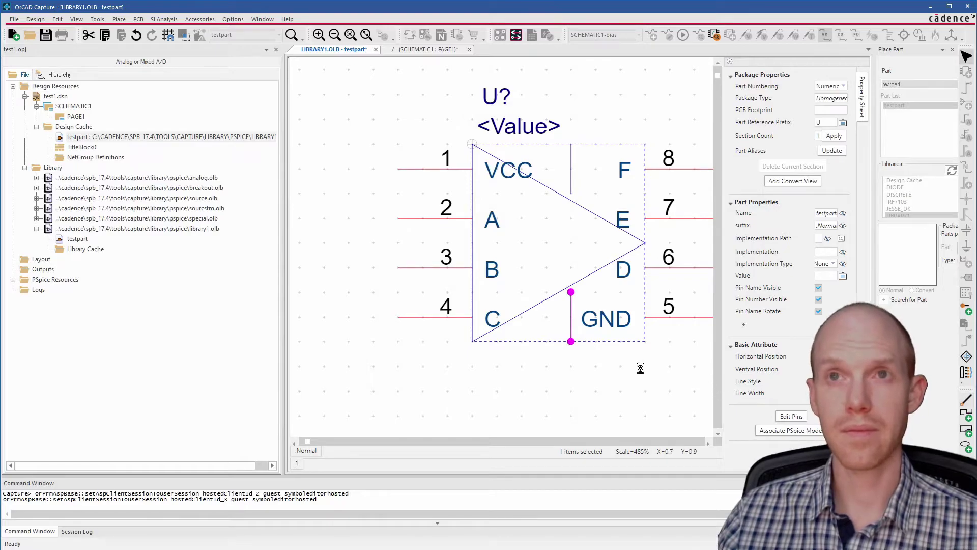
left_click(442, 172)
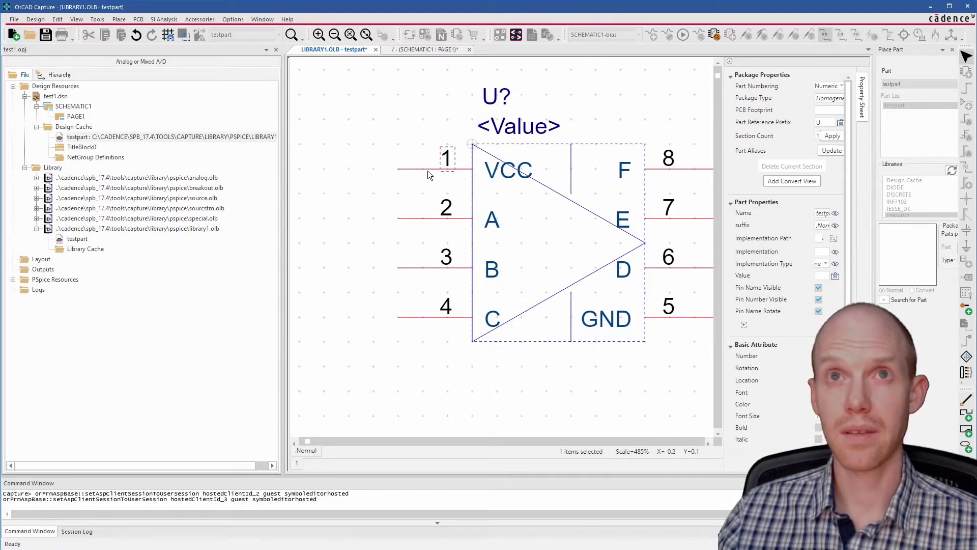
Step: Move the VCC pin to the top edge and GND to the bottom edge
left_click(428, 170)
left_click_drag(427, 170, 568, 136)
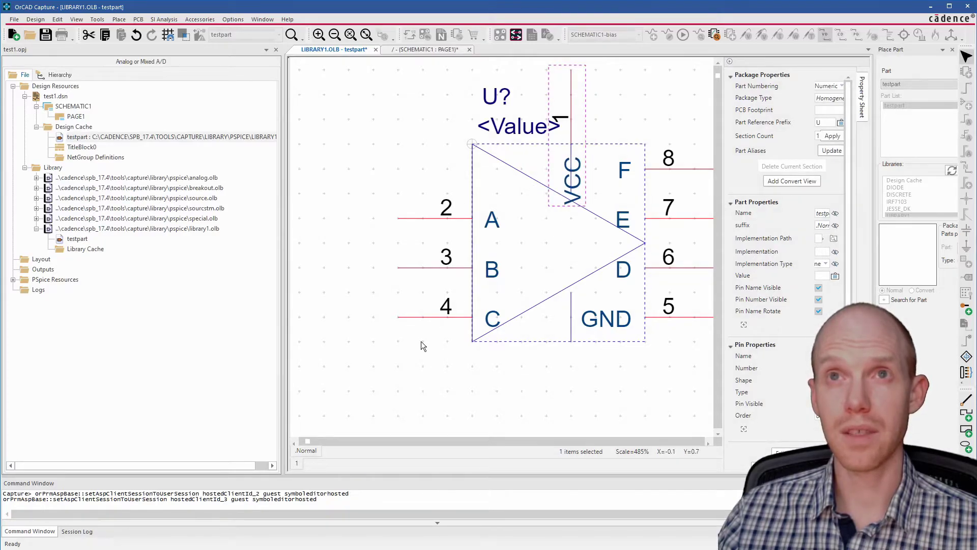
left_click_drag(690, 317, 571, 360)
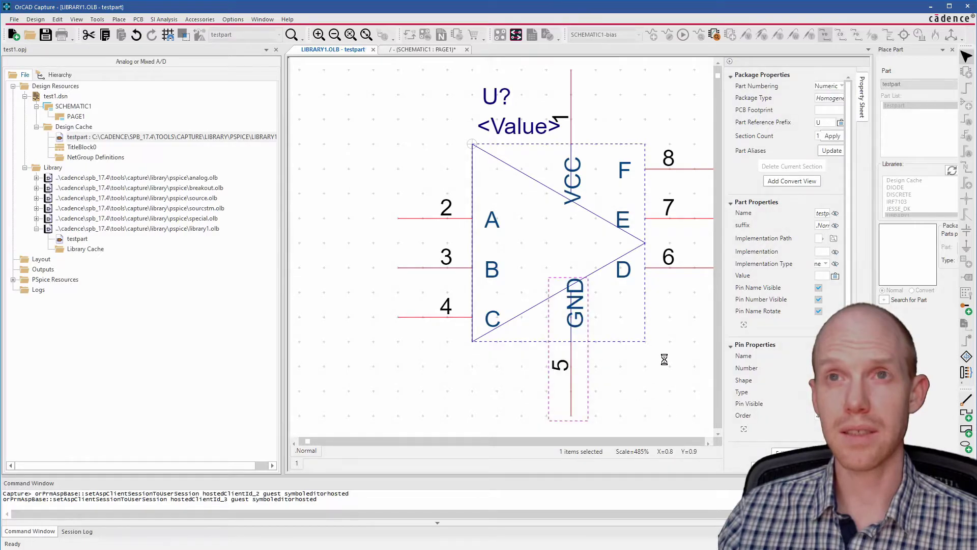
left_click(671, 361)
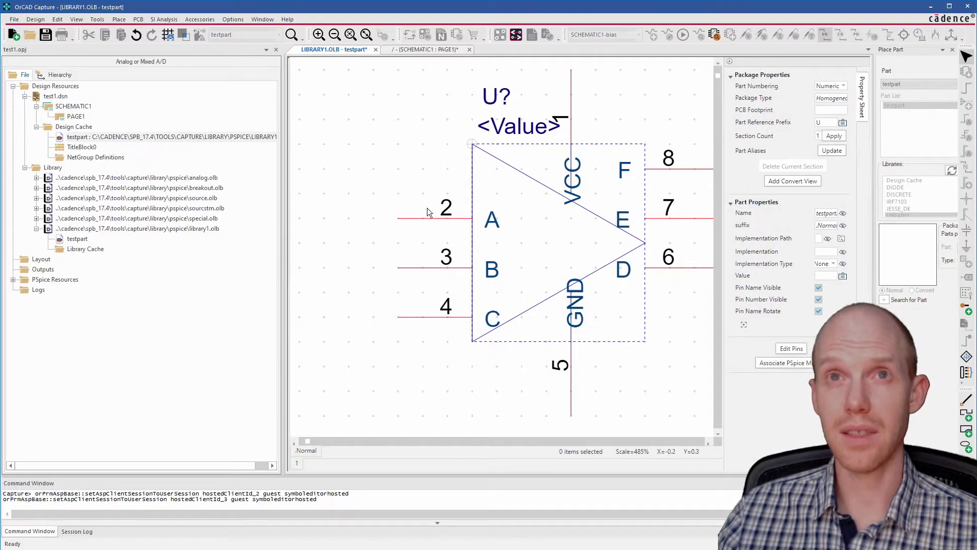
Step: Pair pins A/B and C/D on the left, and move E and F beside the output tip
left_click_drag(427, 209, 428, 170)
left_click_drag(427, 266, 424, 194)
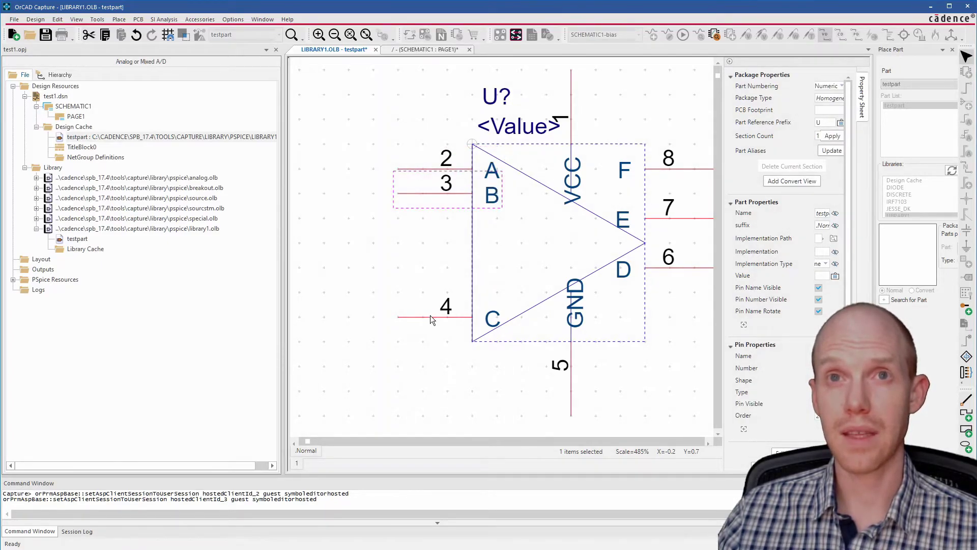
left_click_drag(698, 266, 417, 292)
left_click_drag(421, 340, 419, 318)
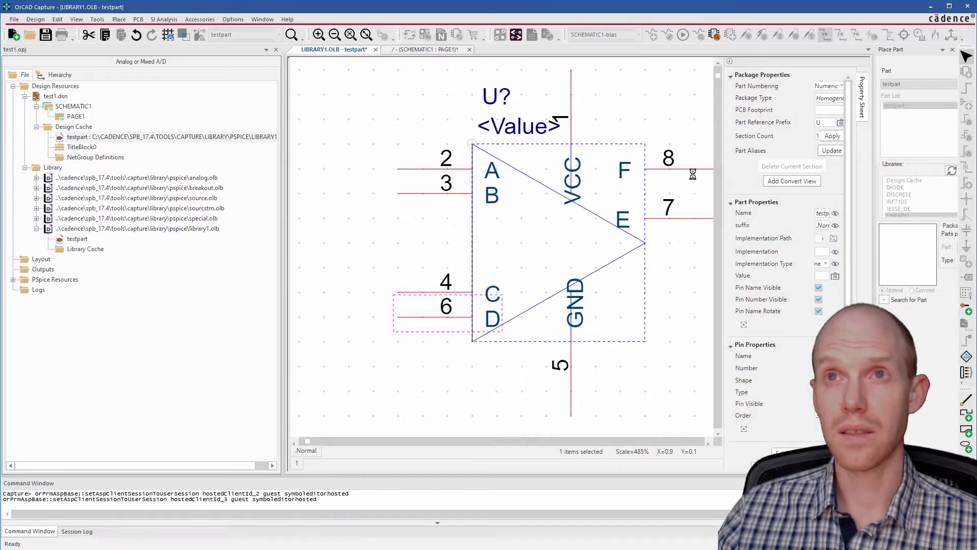
left_click_drag(675, 218, 694, 267)
left_click(677, 259)
left_click_drag(695, 167, 688, 218)
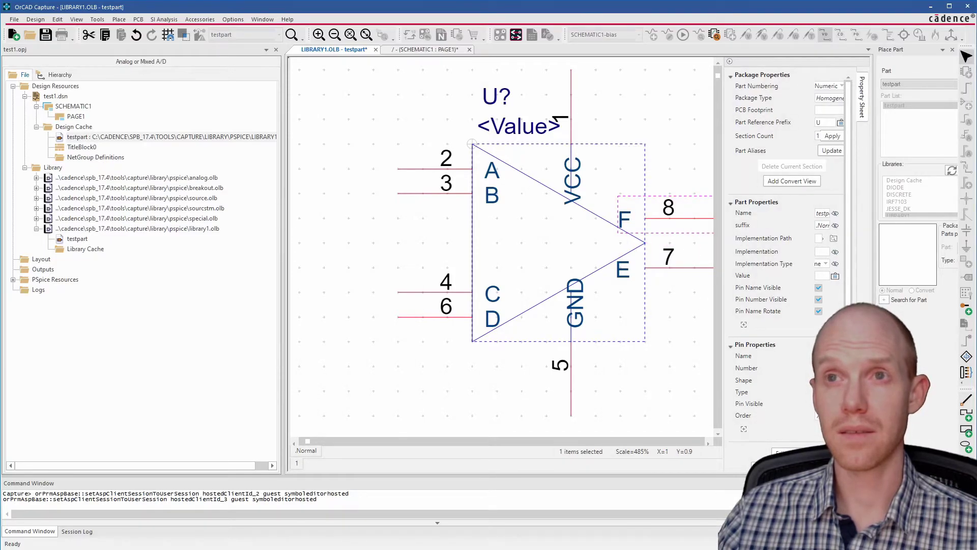
scroll(509, 285, "down", 2, "ctrl")
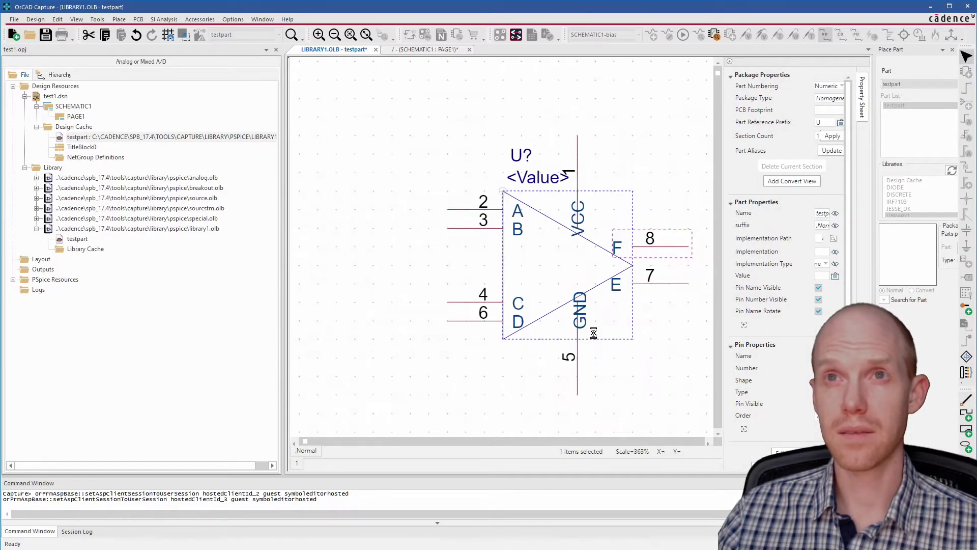
scroll(569, 308, "up", 2, "ctrl")
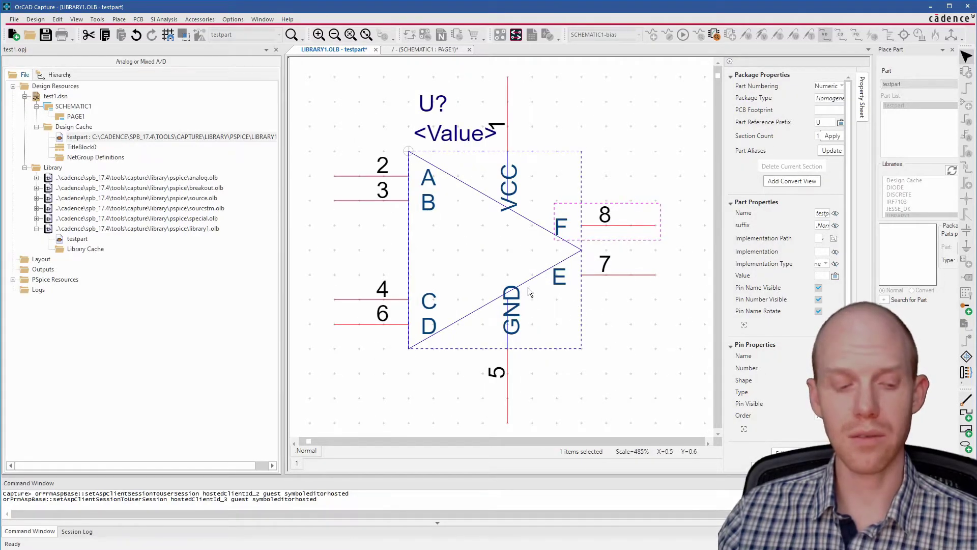
scroll(527, 286, "down", 1, "ctrl")
scroll(528, 289, "down", 1, "ctrl")
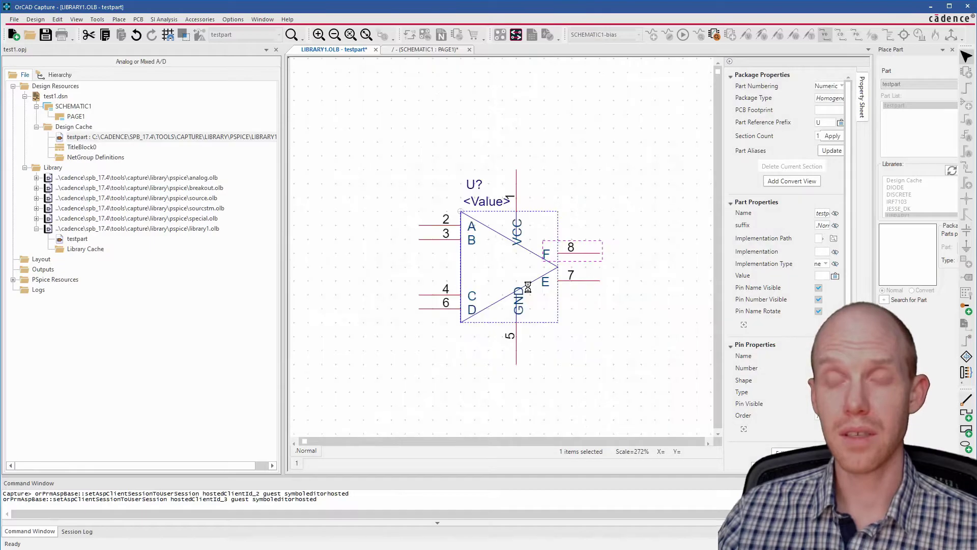
scroll(528, 290, "up", 2, "ctrl")
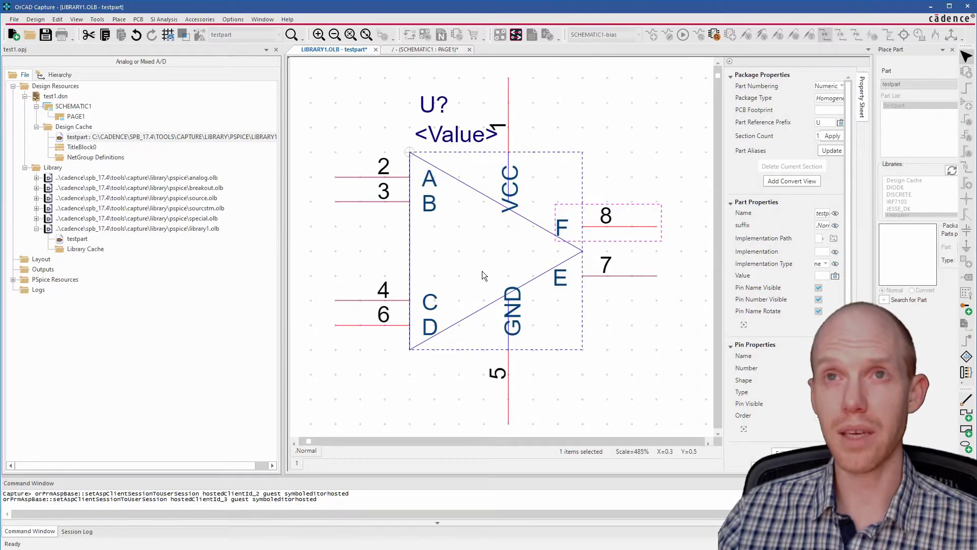
scroll(455, 277, "down", 4, "ctrl")
scroll(499, 185, "up", 4, "ctrl")
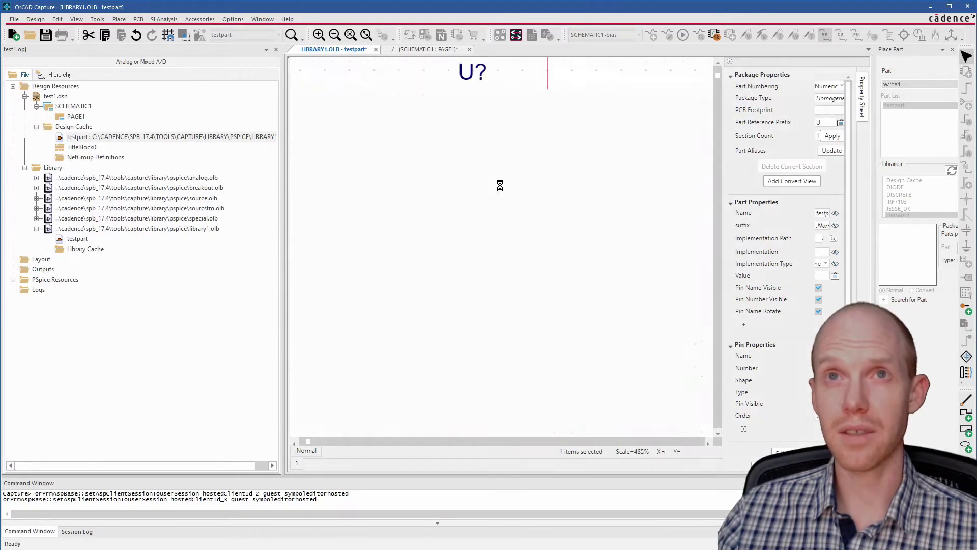
scroll(545, 240, "up", 1)
scroll(545, 248, "down", 3)
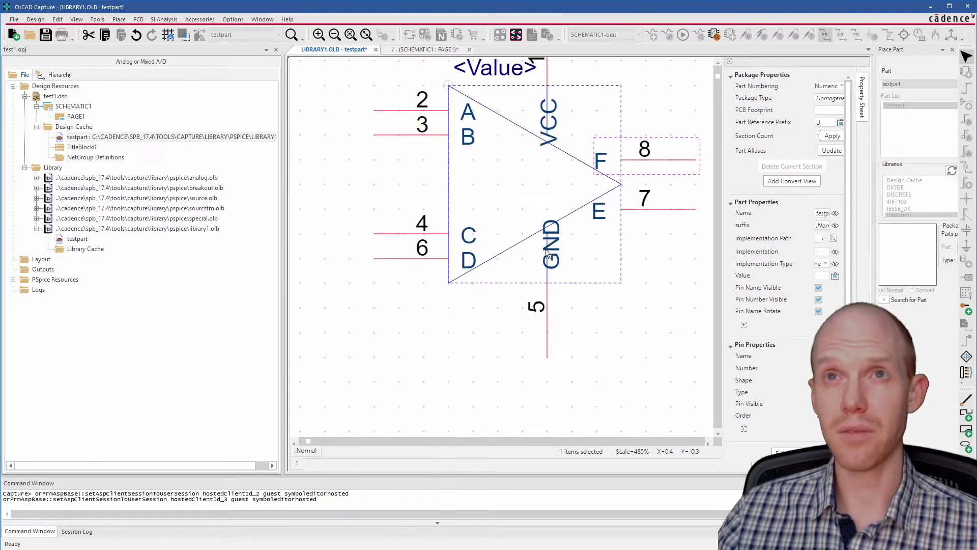
scroll(545, 248, "up", 1)
scroll(532, 252, "right", 1, "shift")
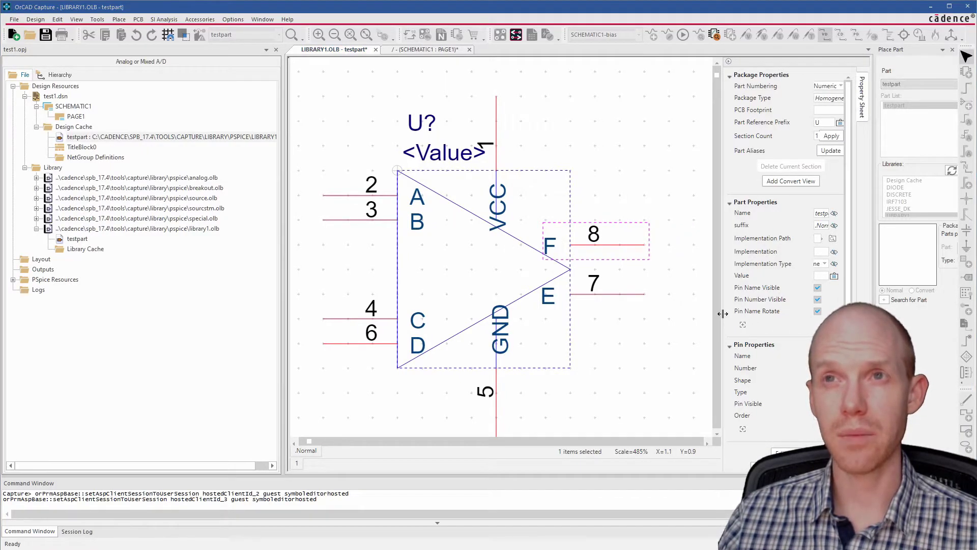
Step: Add a new PACK_SHORT property row to the part
left_click_drag(723, 313, 670, 315)
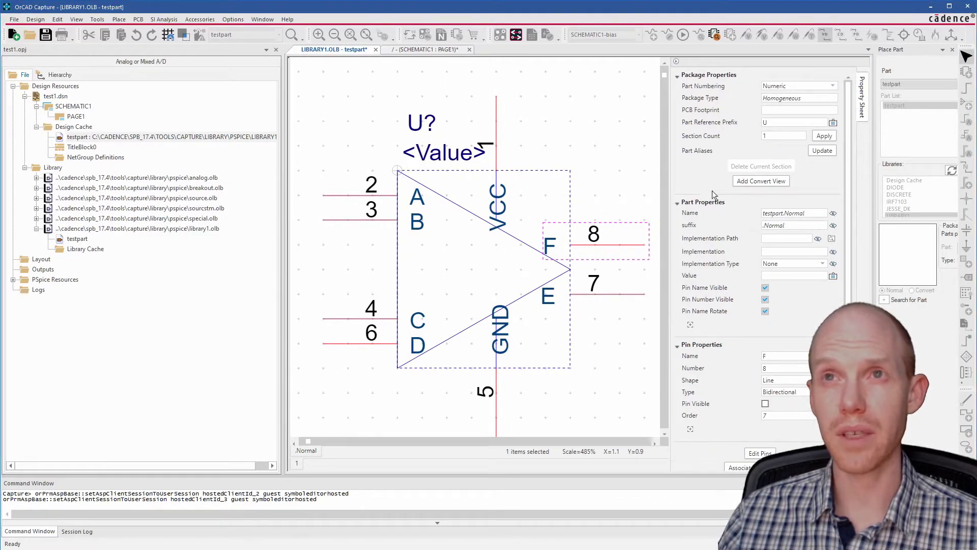
left_click(691, 326)
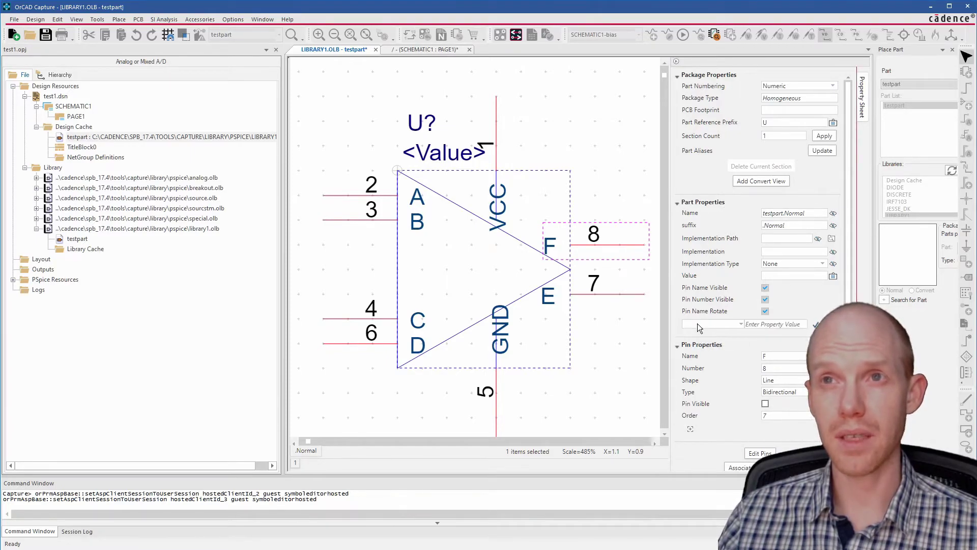
left_click(697, 324)
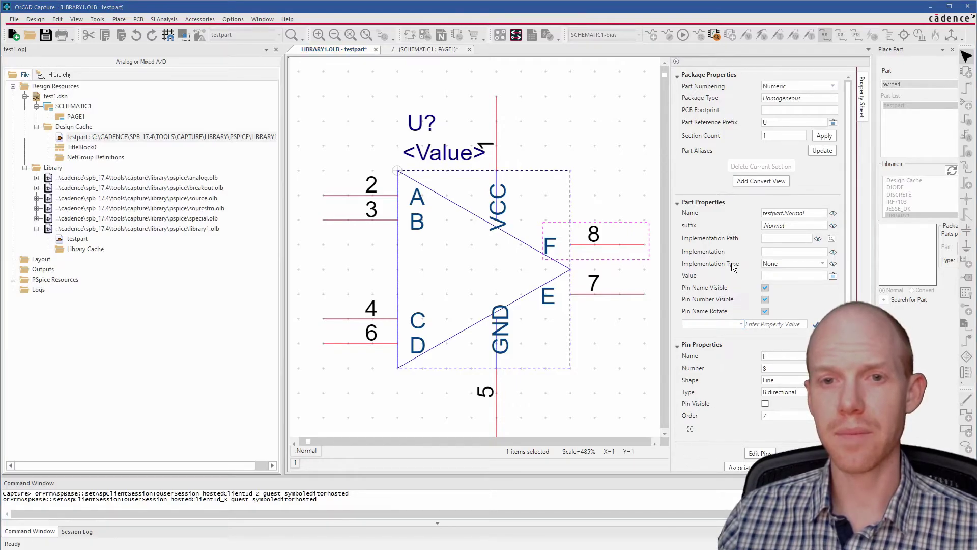
left_click(717, 325)
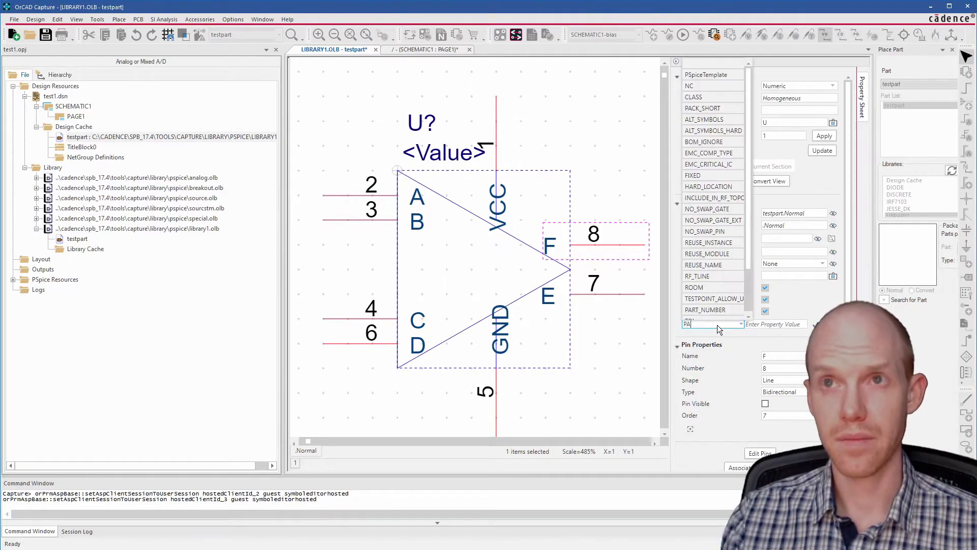
type("PACK_SHORT")
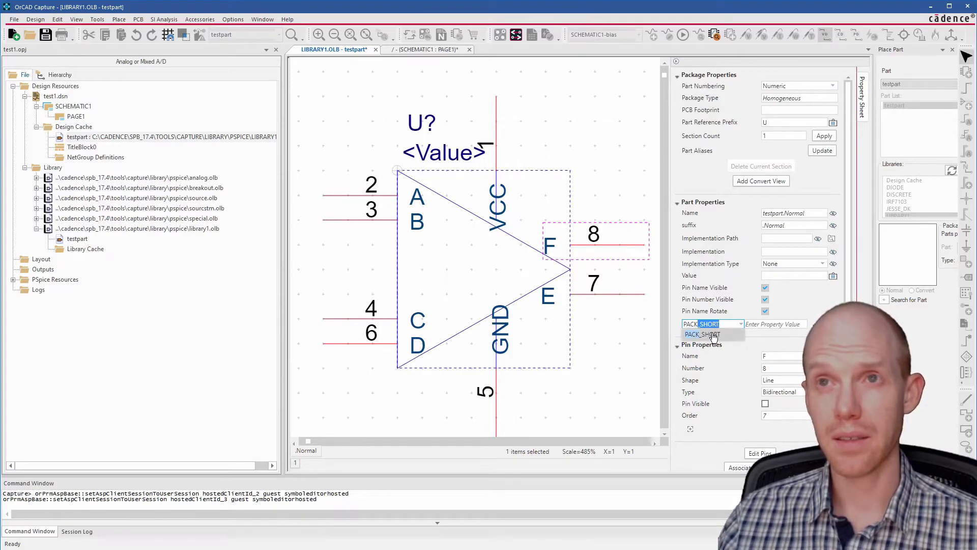
left_click(711, 336)
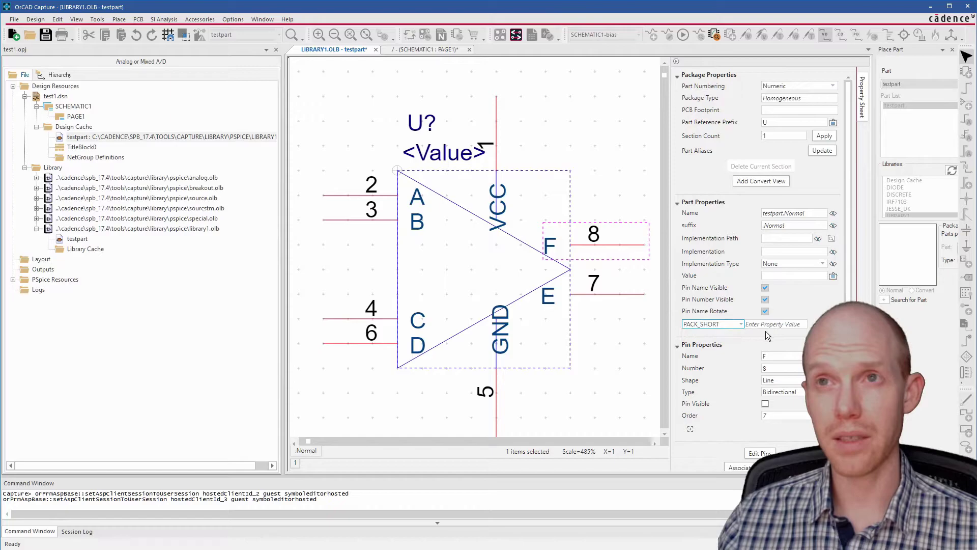
Step: Enter (2,3)(4,6)(8,7) as the PACK_SHORT value and commit it
left_click(782, 325)
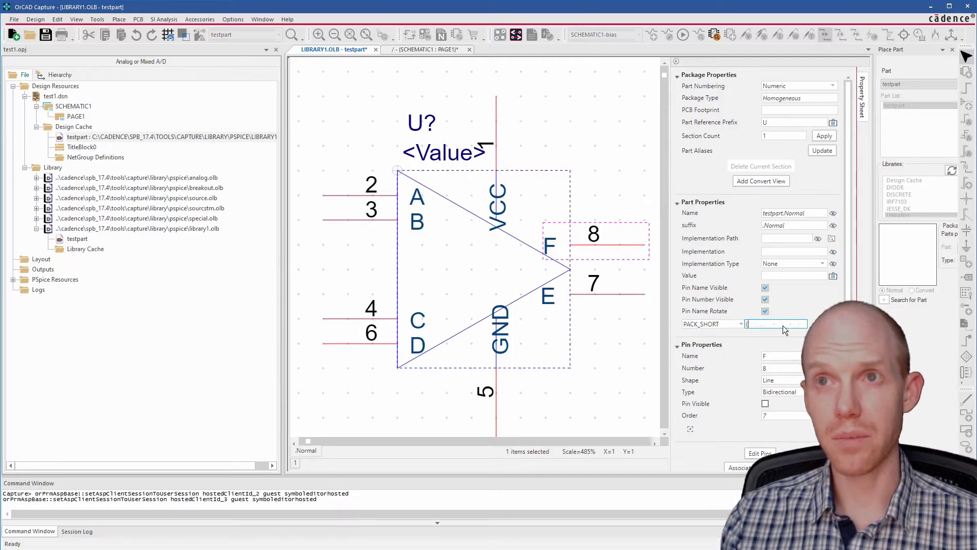
type("(")
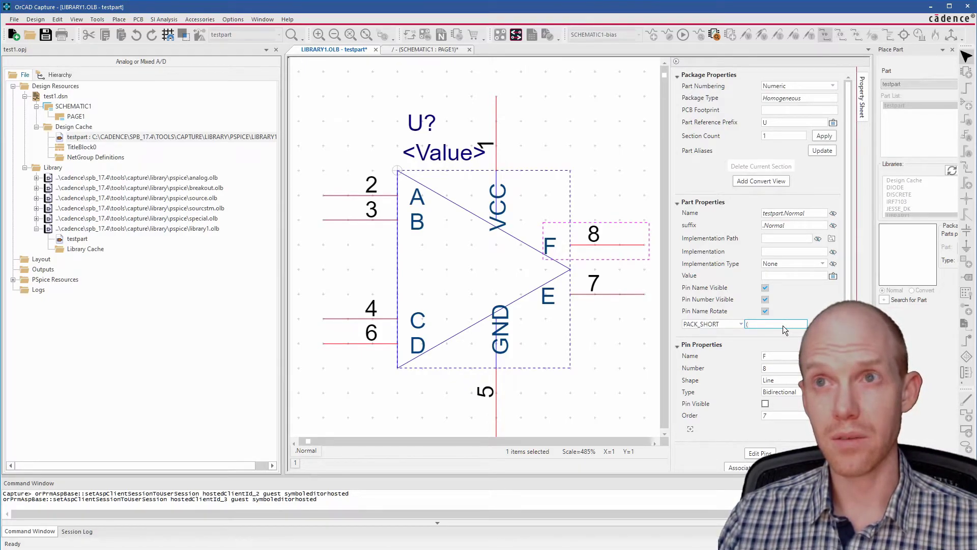
type("2")
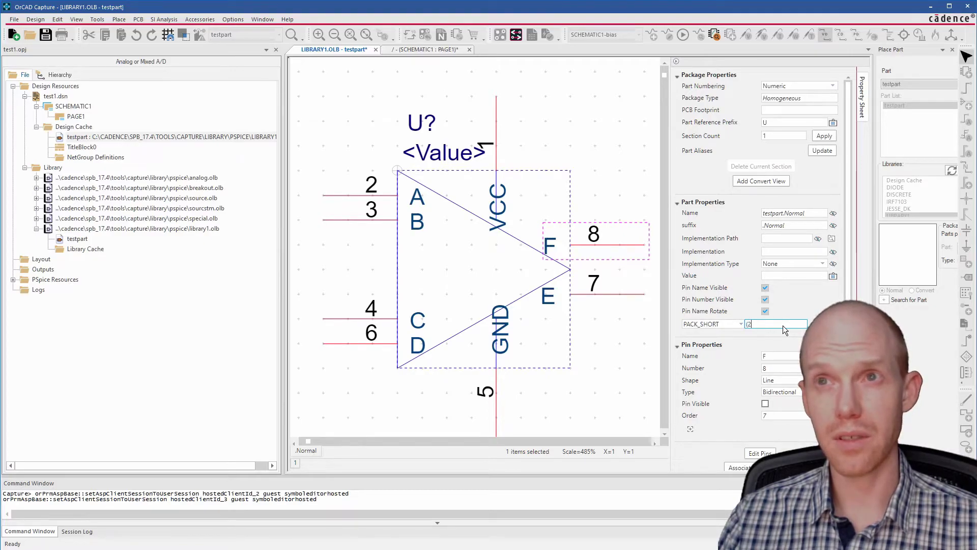
type(",")
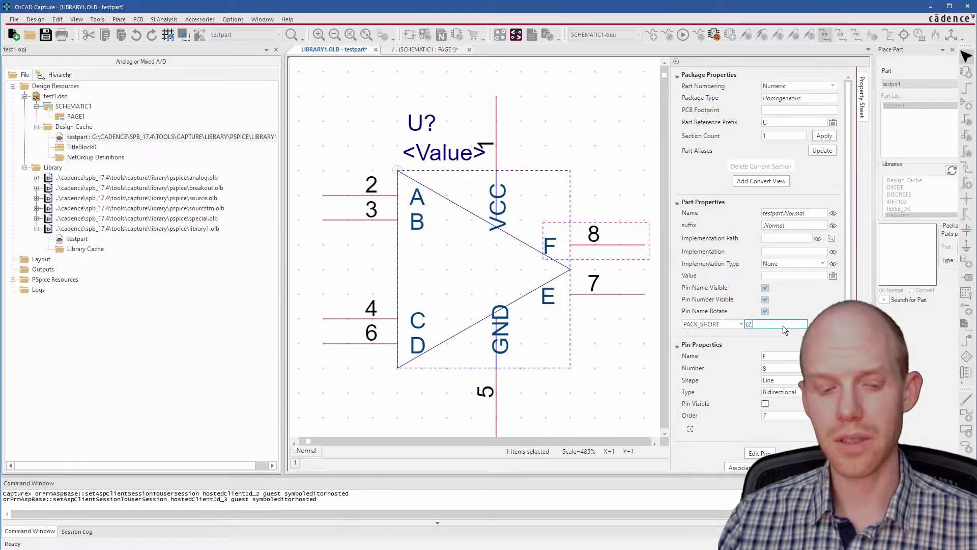
type("3)")
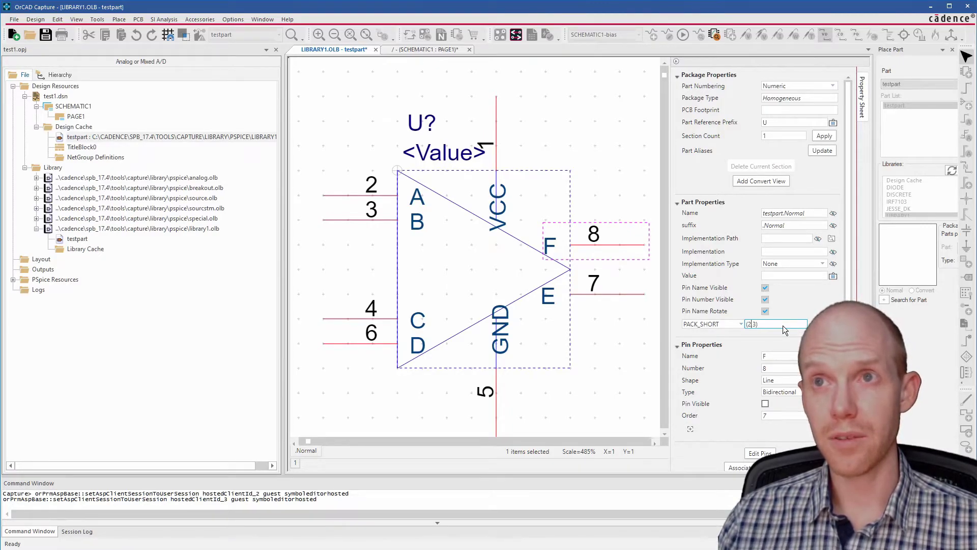
key("Home")
key("End")
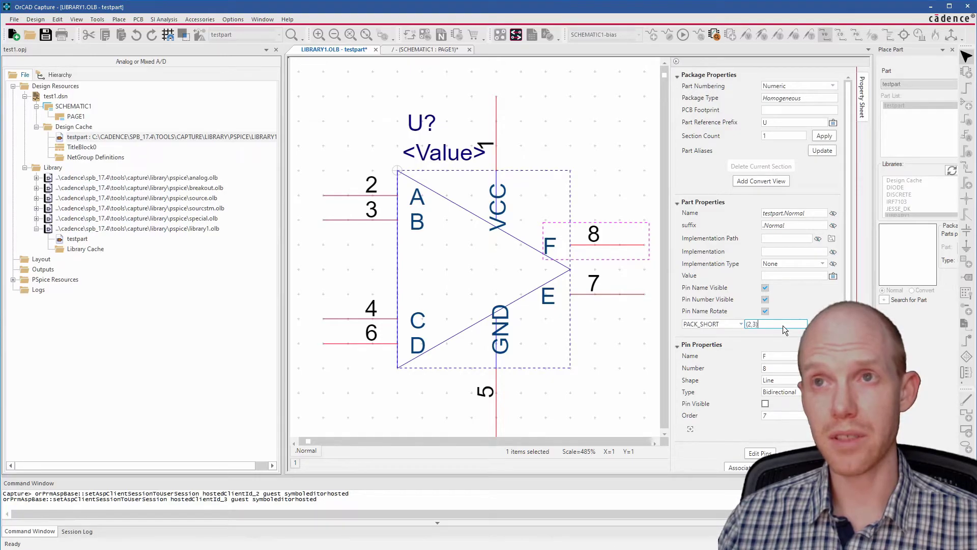
type("(")
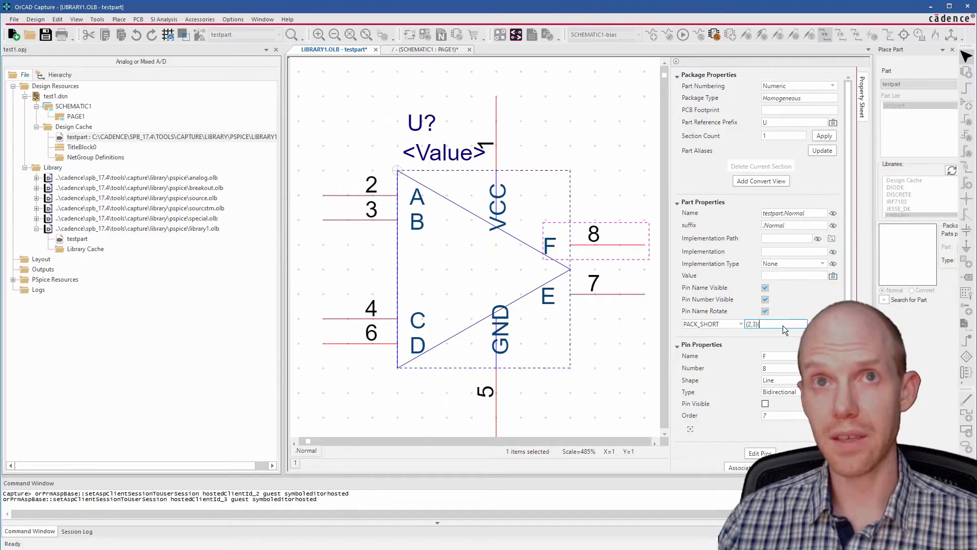
type("4,6")
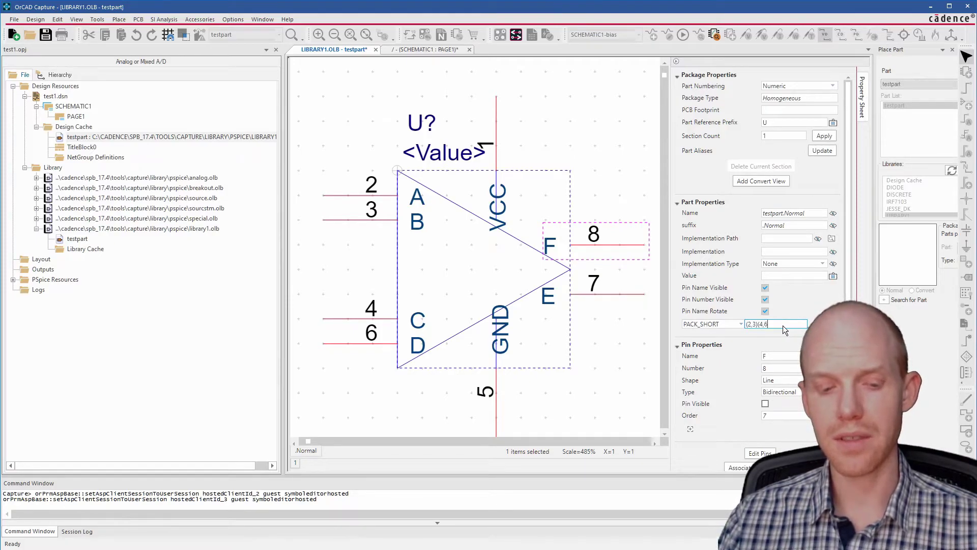
type(")(")
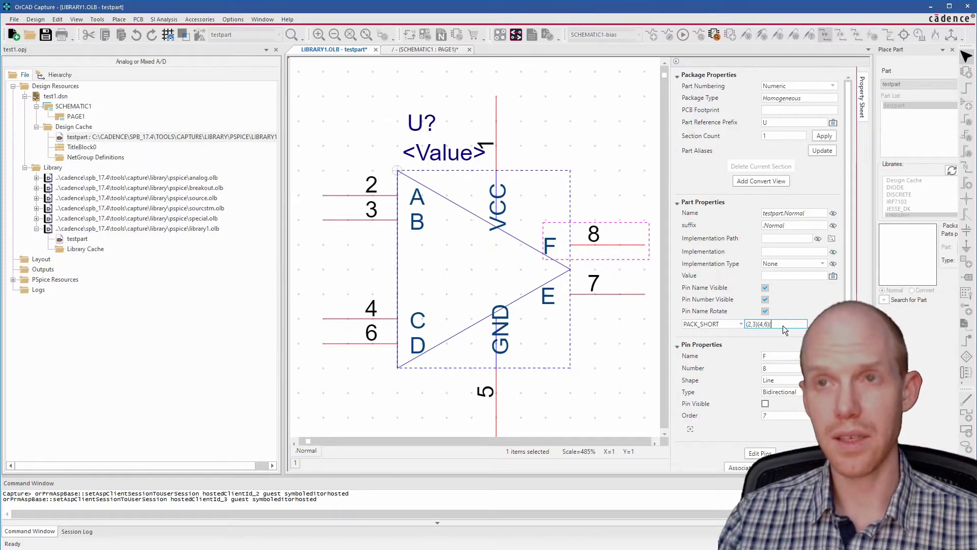
type("8")
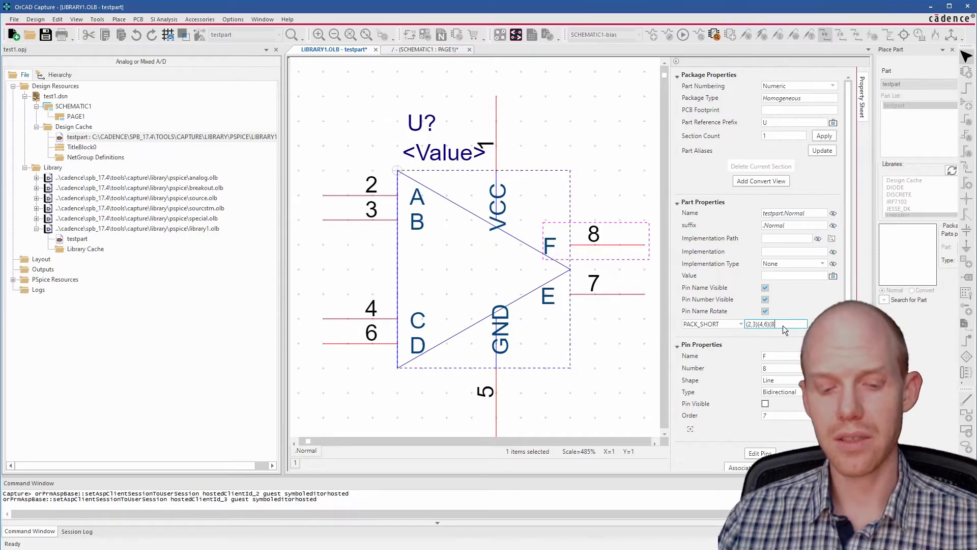
type(",7")
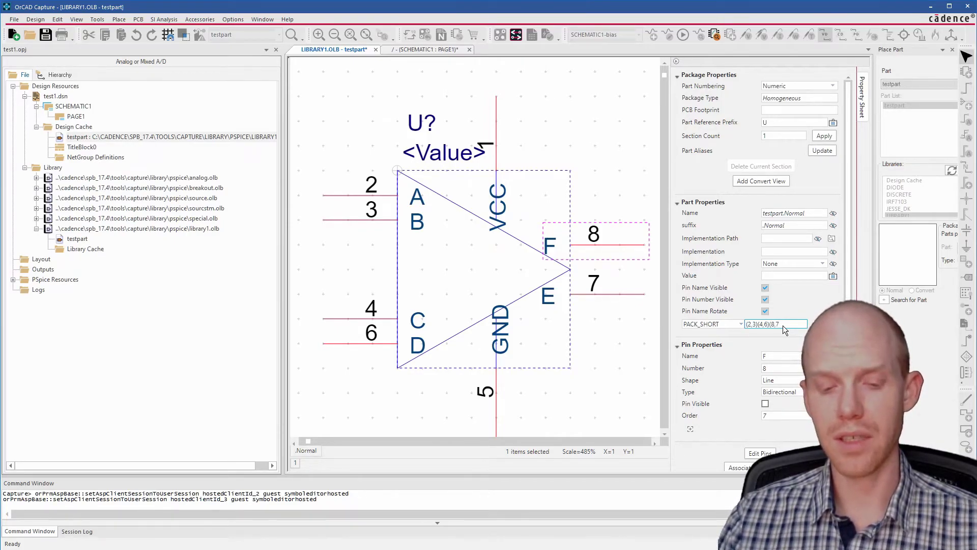
type(")")
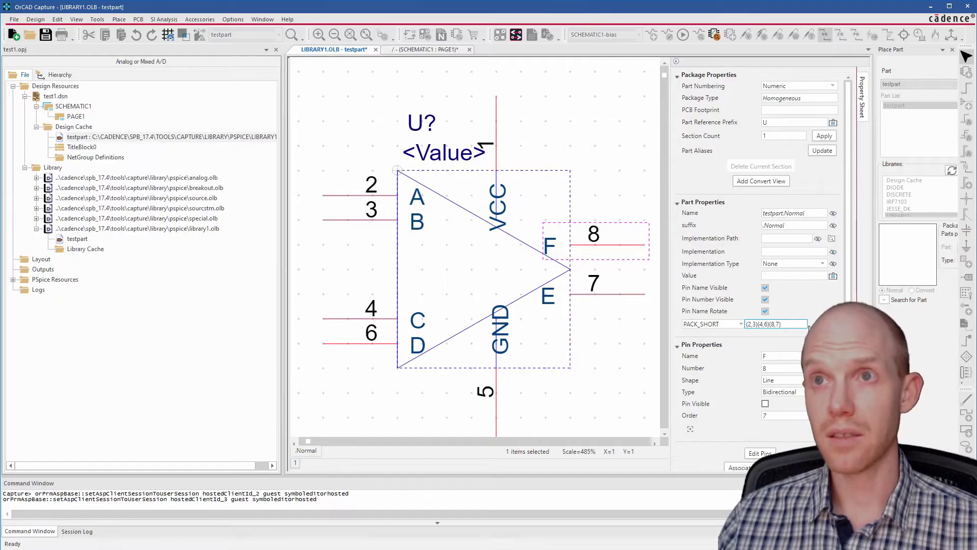
key("Return")
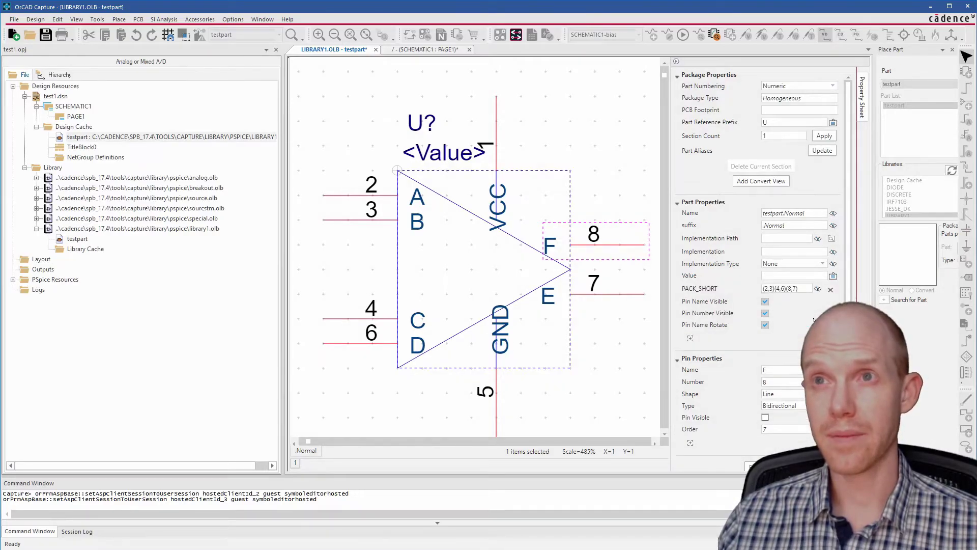
Step: Close pin F's single-pin table, deselect it, and show the pin table for all eight pins
left_click(690, 443)
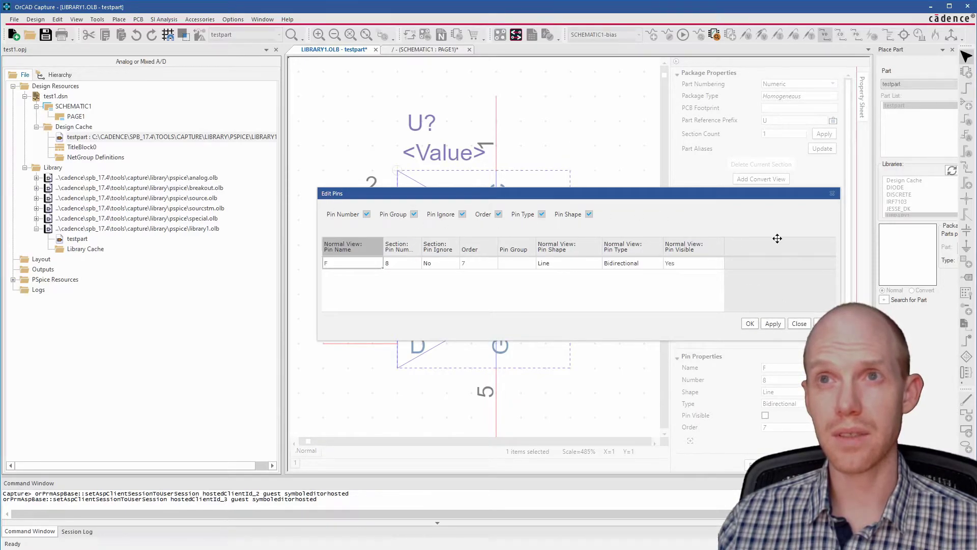
left_click(799, 323)
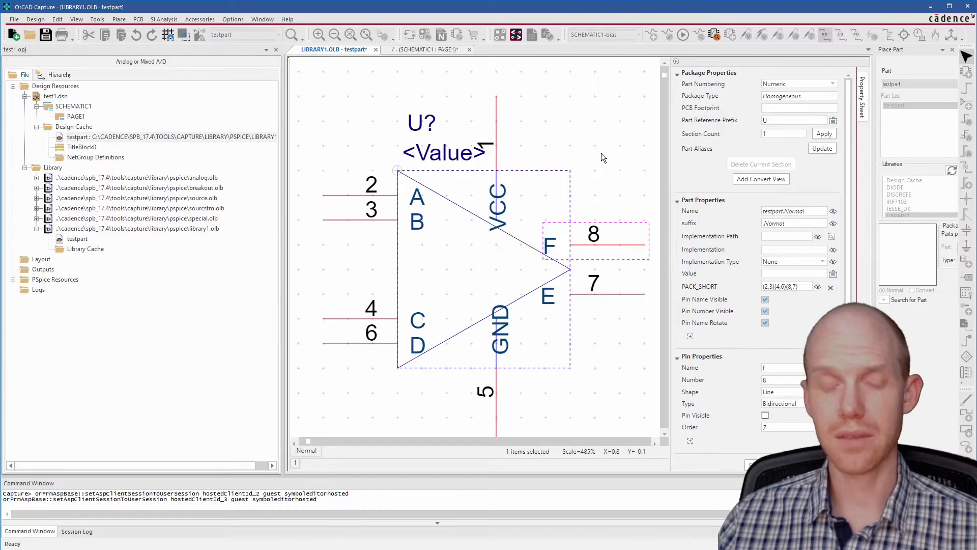
key("Escape")
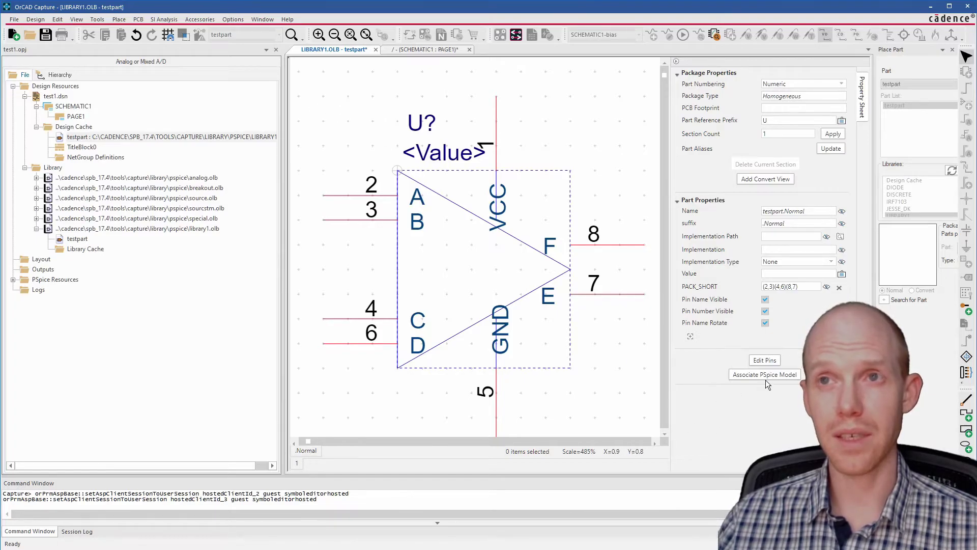
left_click(765, 359)
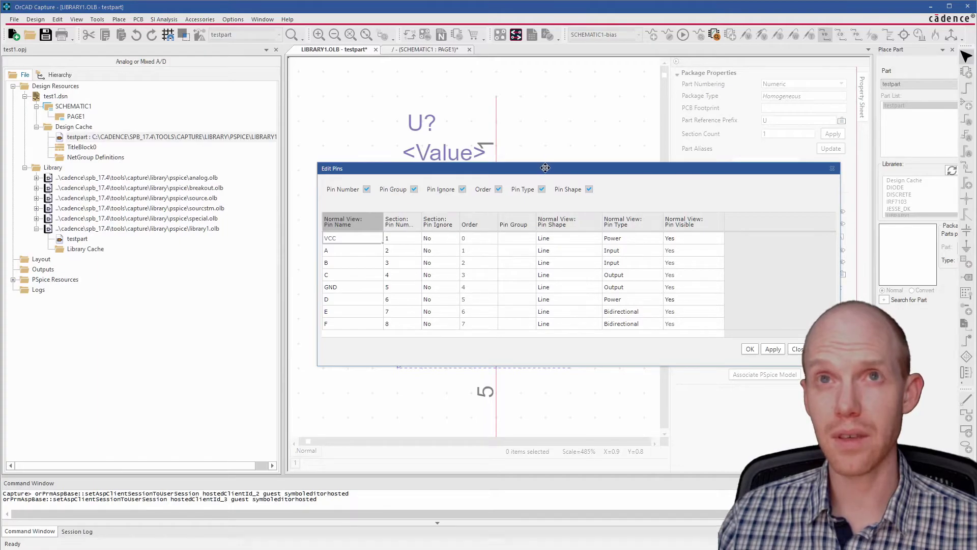
Step: Set Pin Ignore to Yes for pins B, D and E, then confirm with OK
left_click_drag(615, 165, 512, 166)
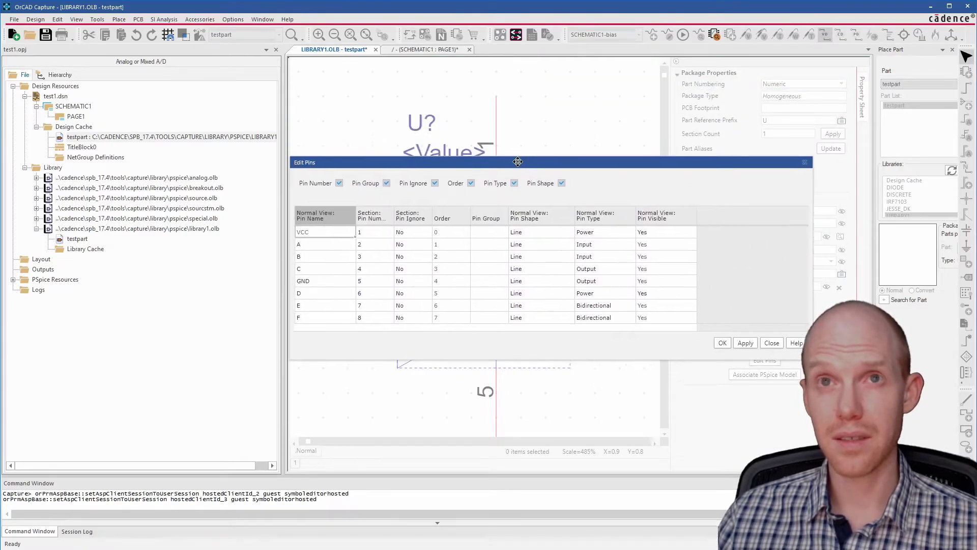
left_click_drag(518, 162, 555, 164)
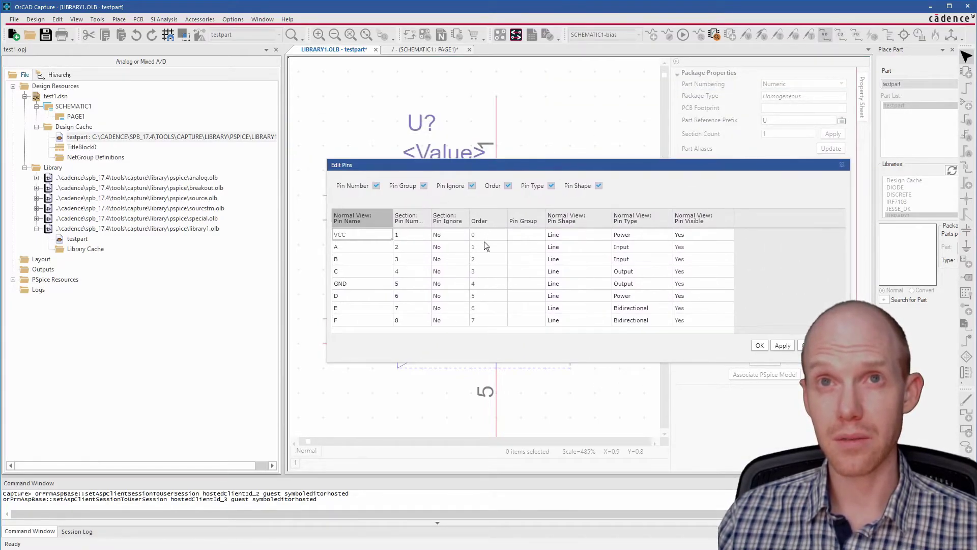
left_click(447, 259)
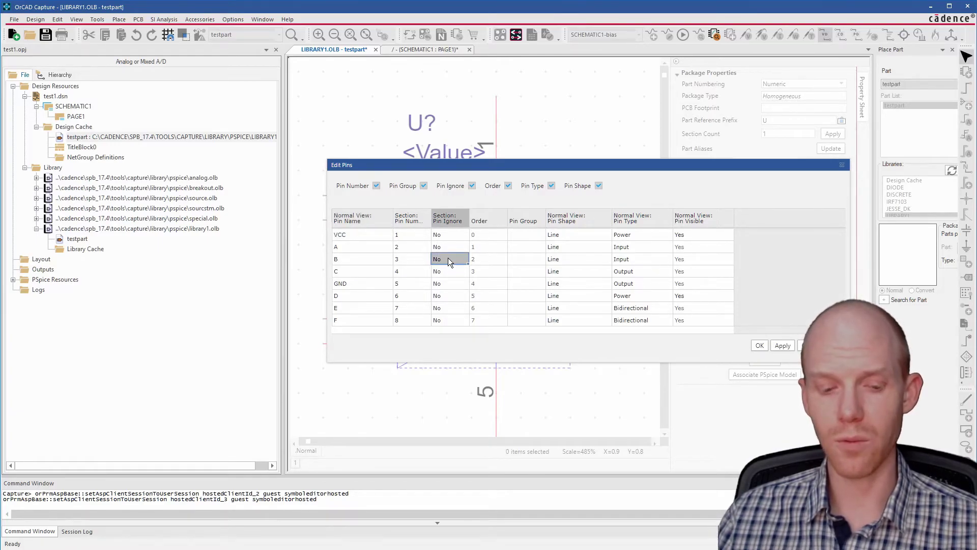
left_click(448, 257)
left_click(449, 273)
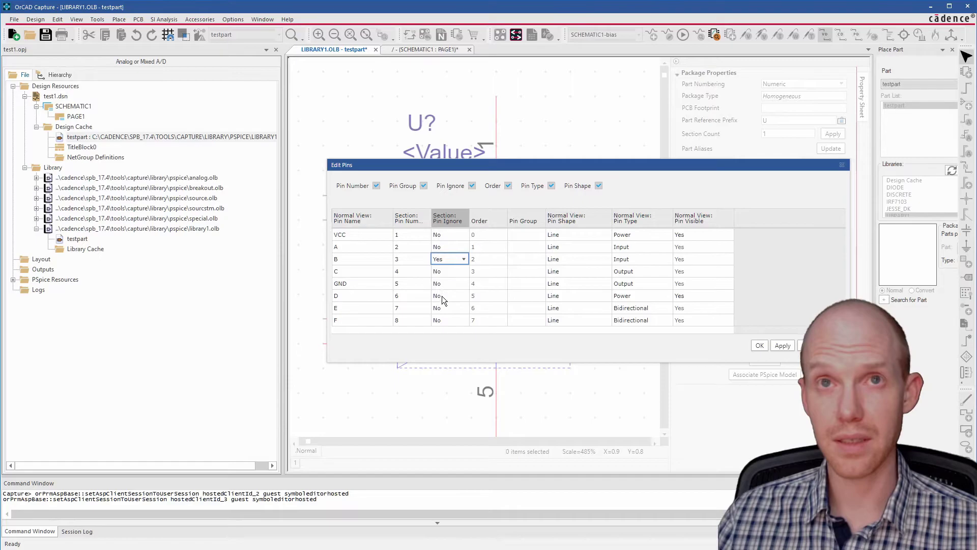
left_click(441, 295)
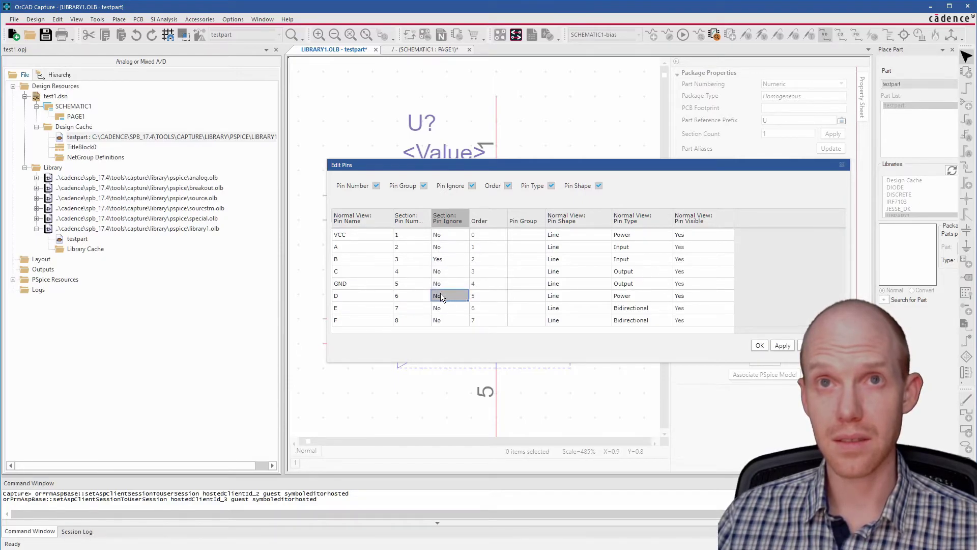
left_click(444, 308)
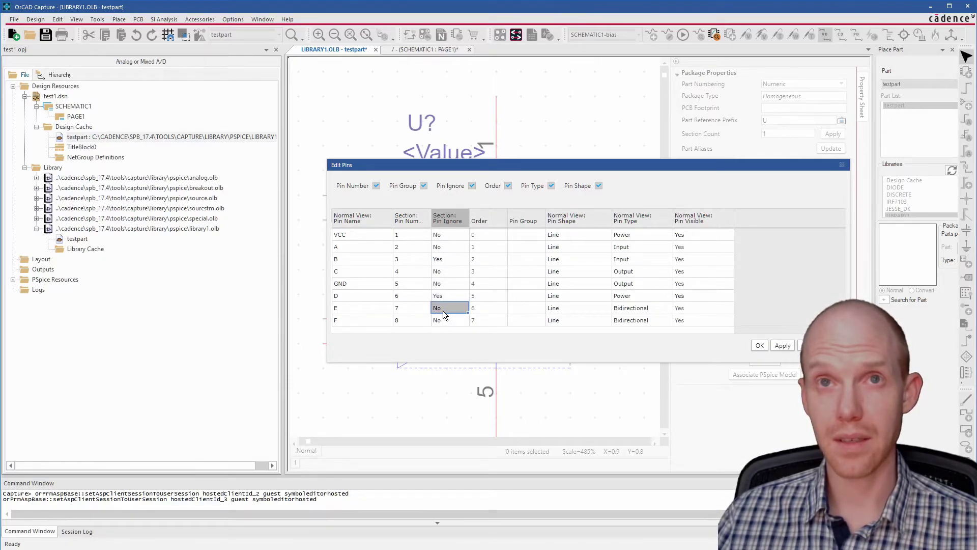
left_click(444, 310)
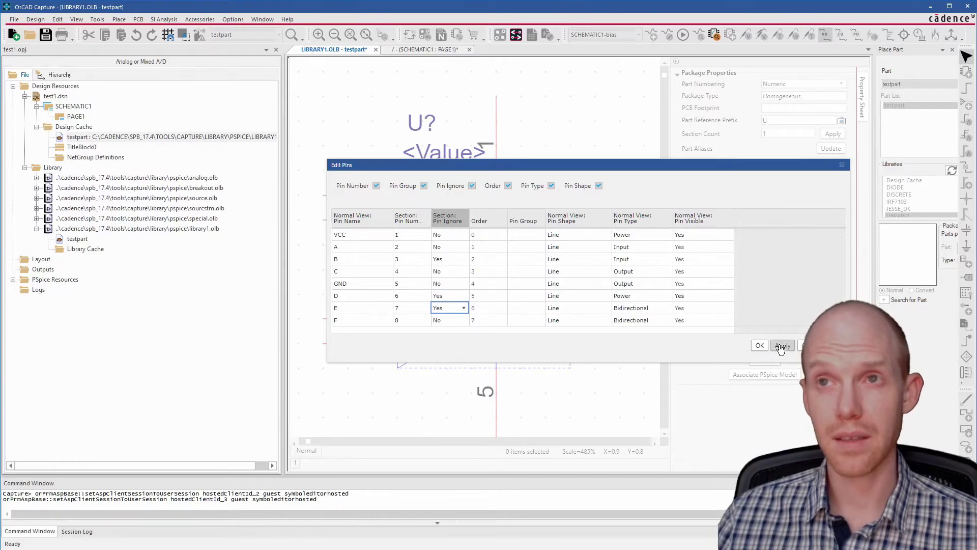
left_click(758, 345)
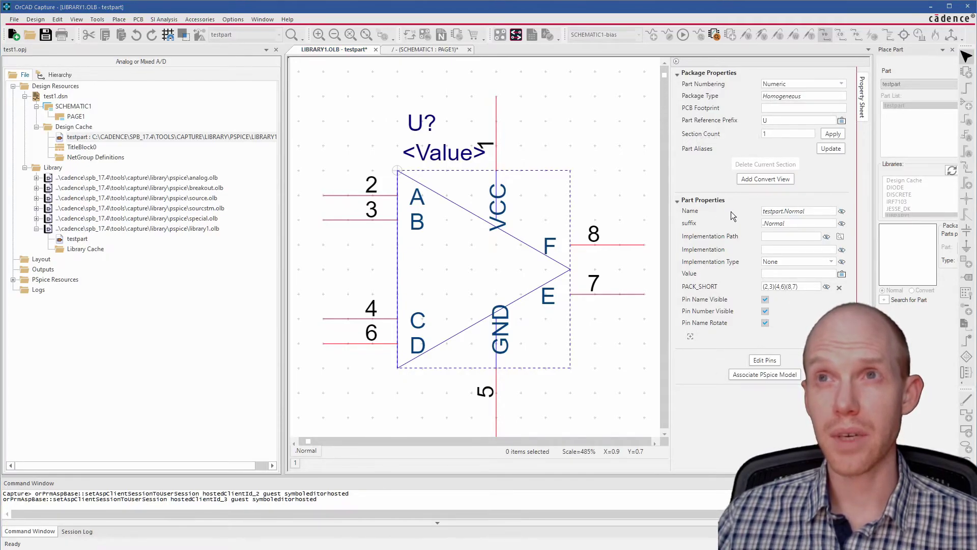
Step: Uncheck Pin Name Visible, leaving Pin Number Visible checked
left_click(765, 300)
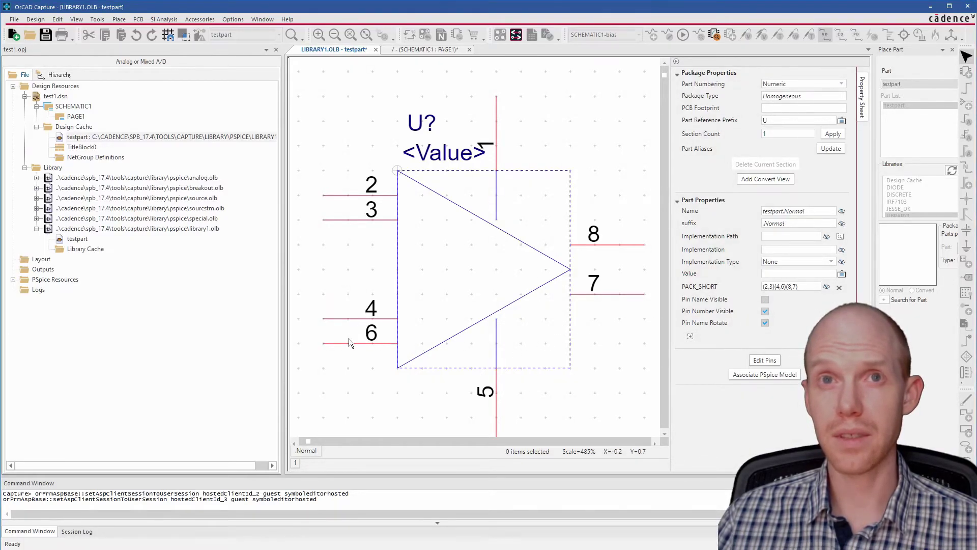
left_click(765, 311)
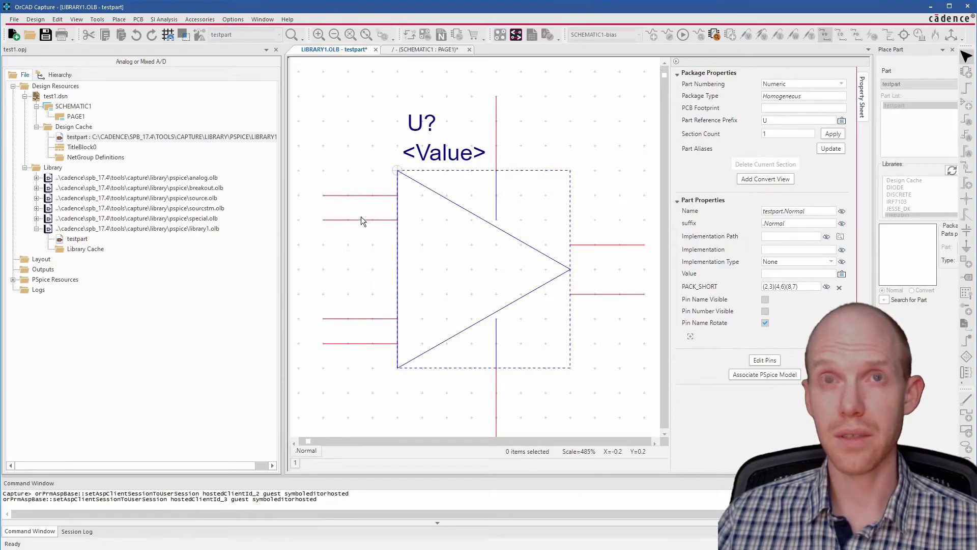
left_click(765, 311)
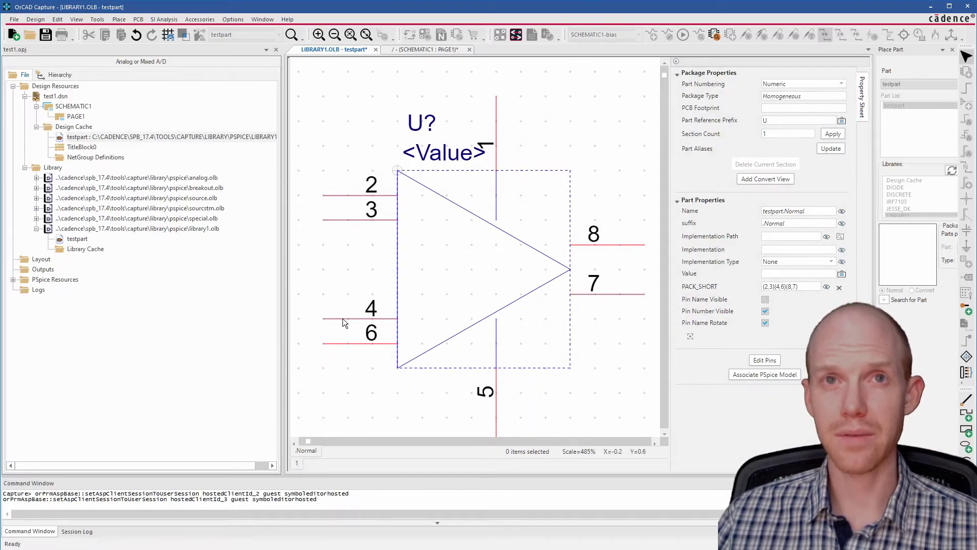
Step: Reposition pins 6, 3, 7 and 8 around the triangle, hide pin numbers, and save testpart
left_click_drag(346, 343, 345, 368)
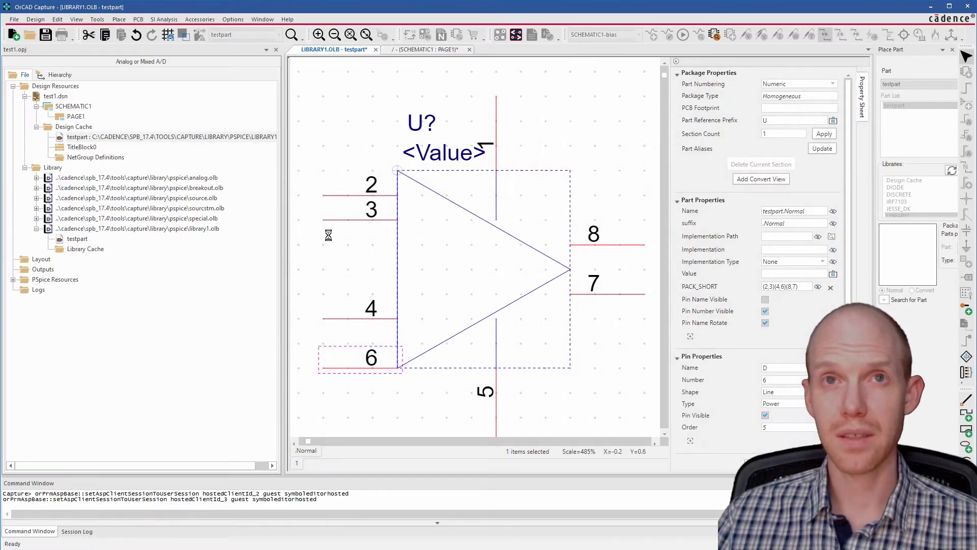
mouse_move(343, 216)
left_mouse_down()
mouse_move(349, 170)
mouse_move(343, 223)
left_mouse_up()
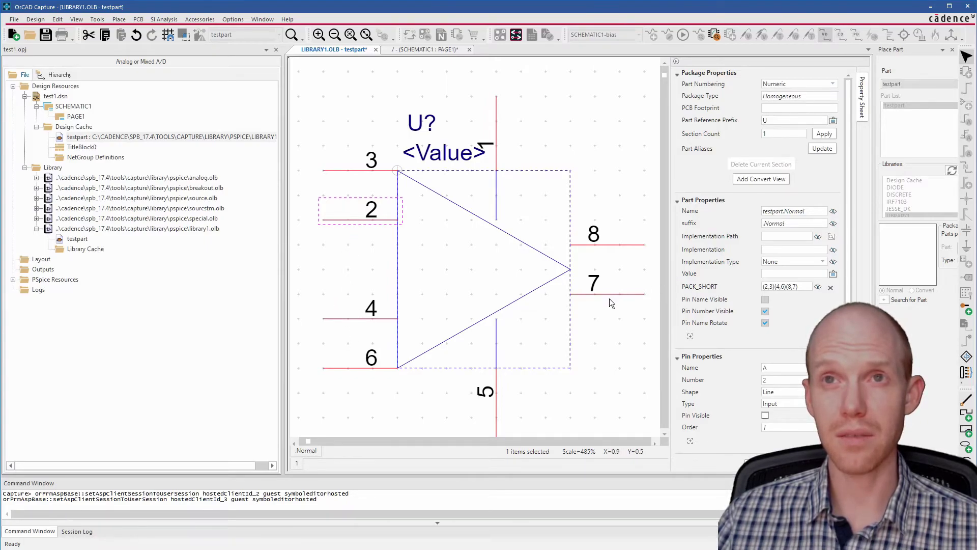
left_click_drag(609, 298, 599, 368)
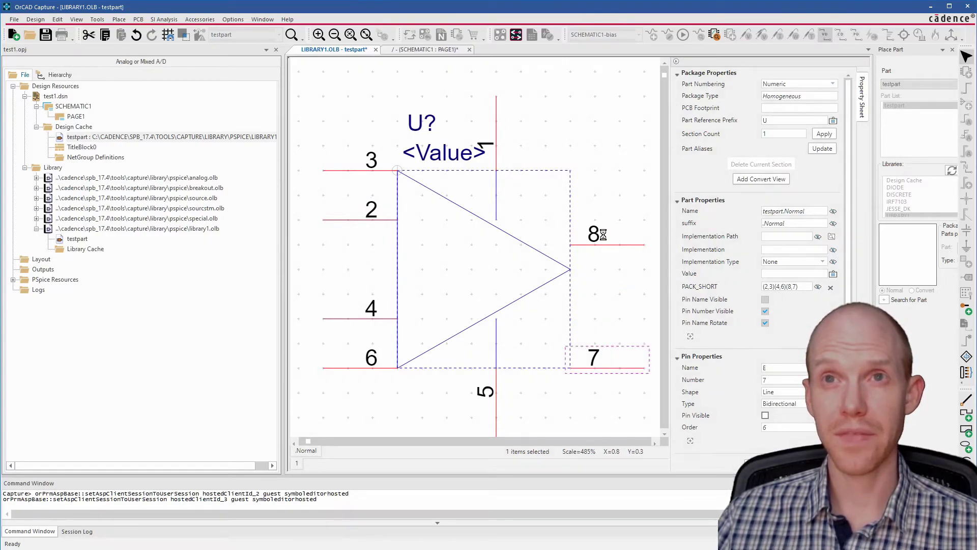
left_click_drag(606, 245, 603, 266)
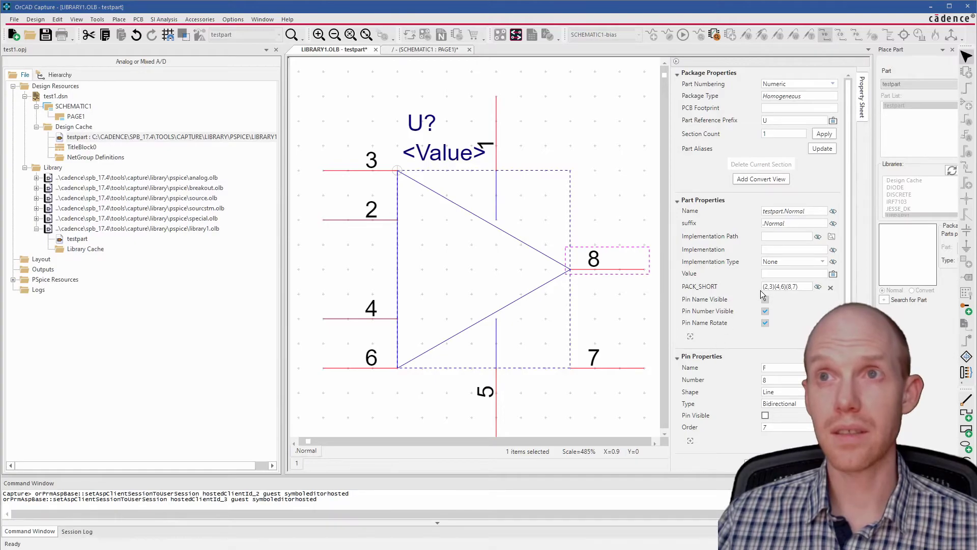
left_click(765, 311)
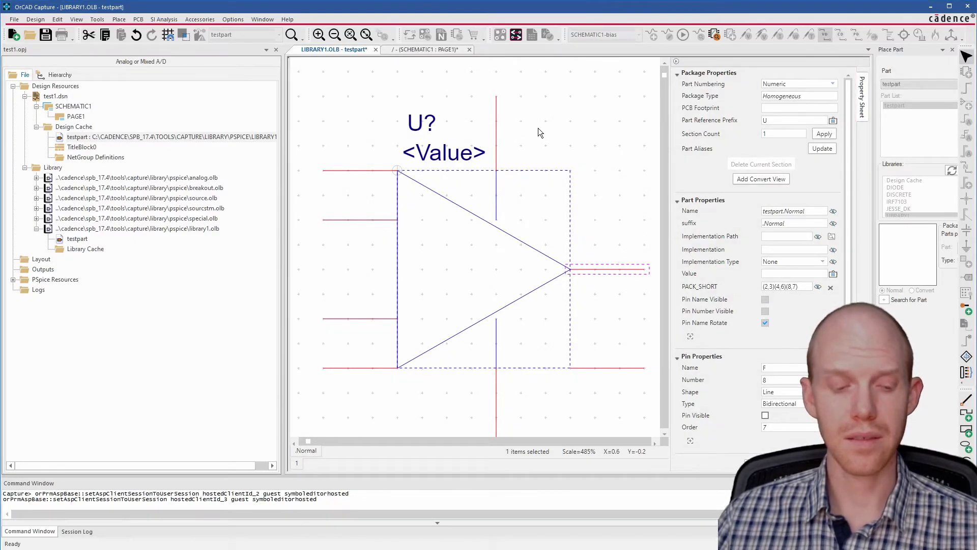
key("ctrl+s")
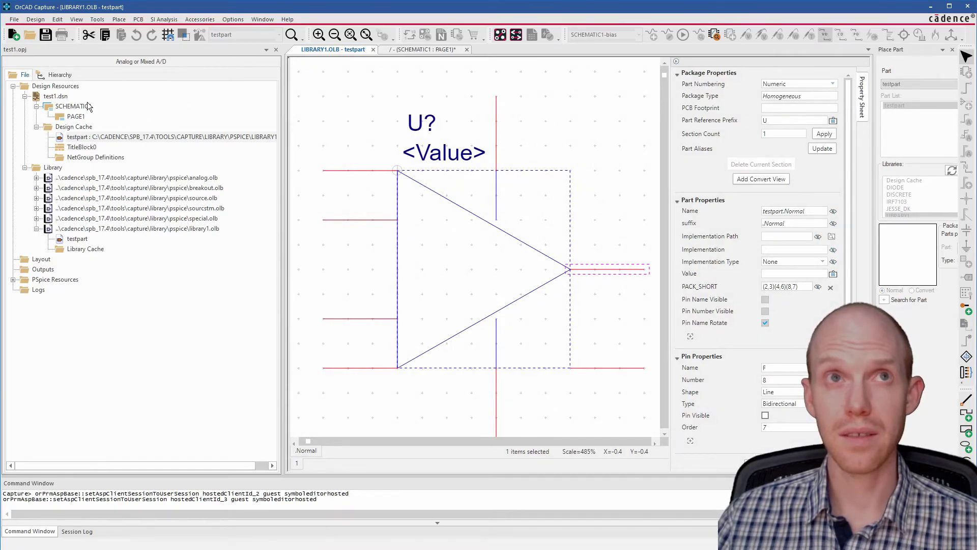
Step: On PAGE1, update the cached testpart from the library and confirm both the cache update and design save
left_click(408, 52)
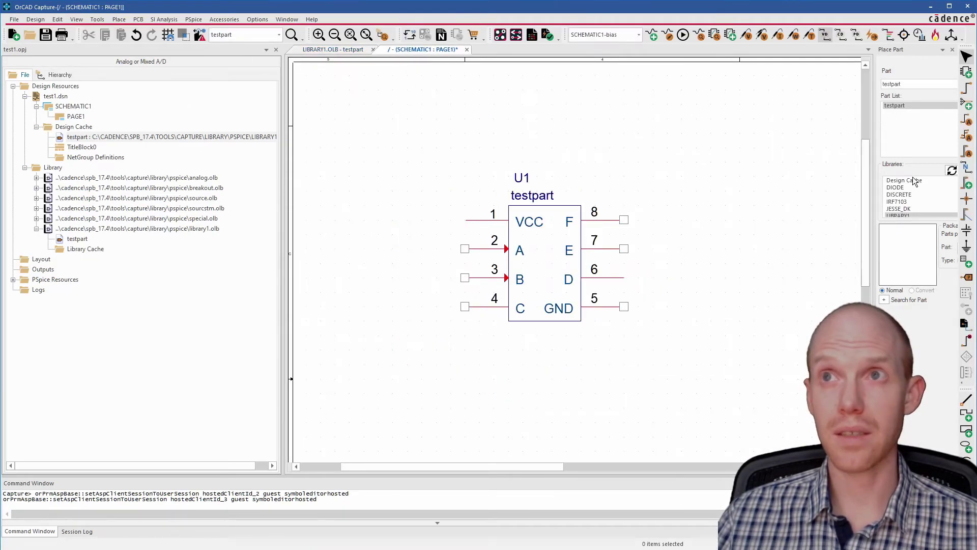
scroll(661, 205, "down", 1)
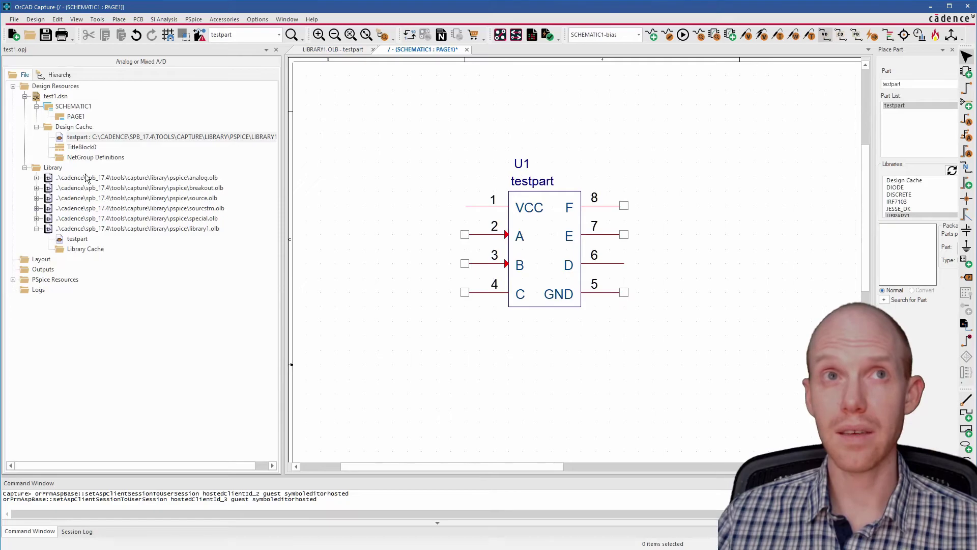
right_click(102, 137)
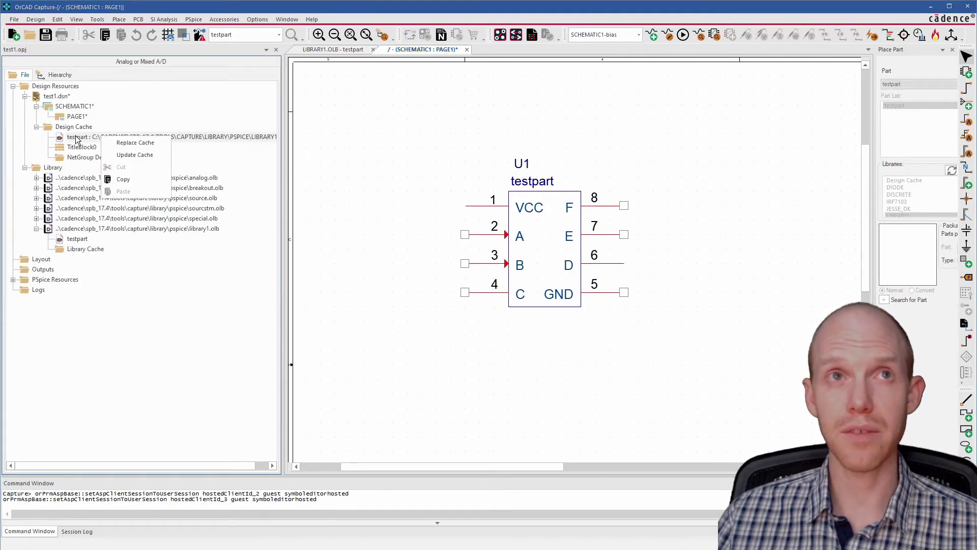
left_click(148, 154)
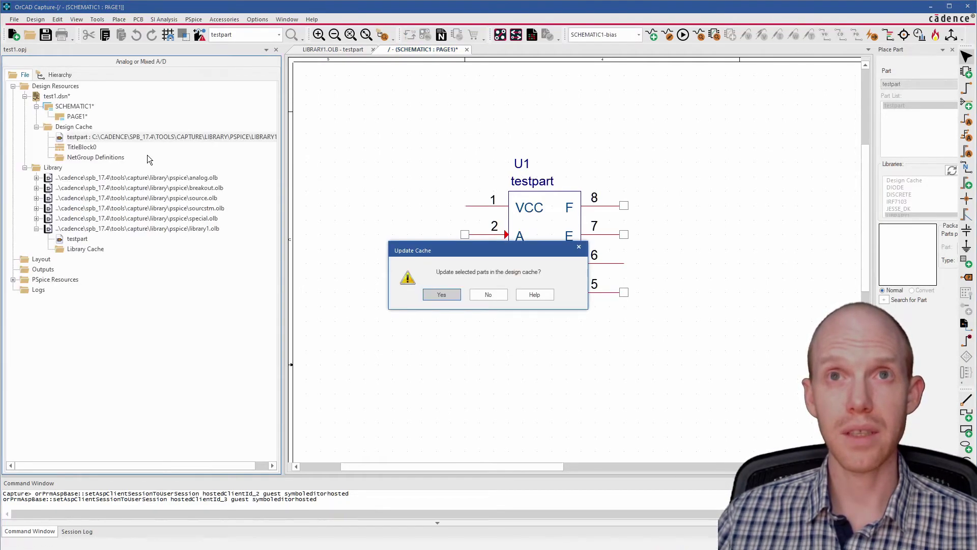
left_click(436, 294)
left_click(517, 304)
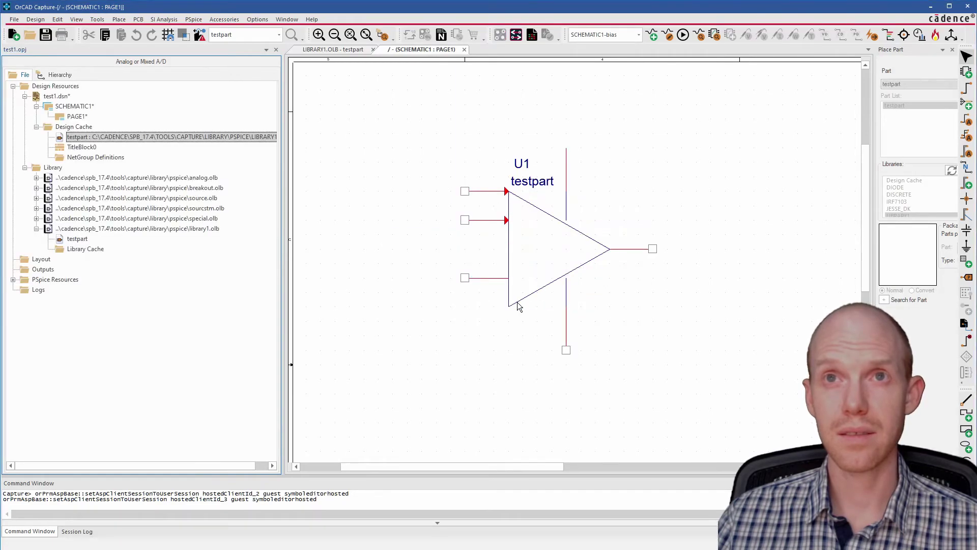
Step: Make testpart's pin numbers visible again and set pin B's Pin Ignore to Yes in the pin table
left_click(331, 49)
left_click(346, 169)
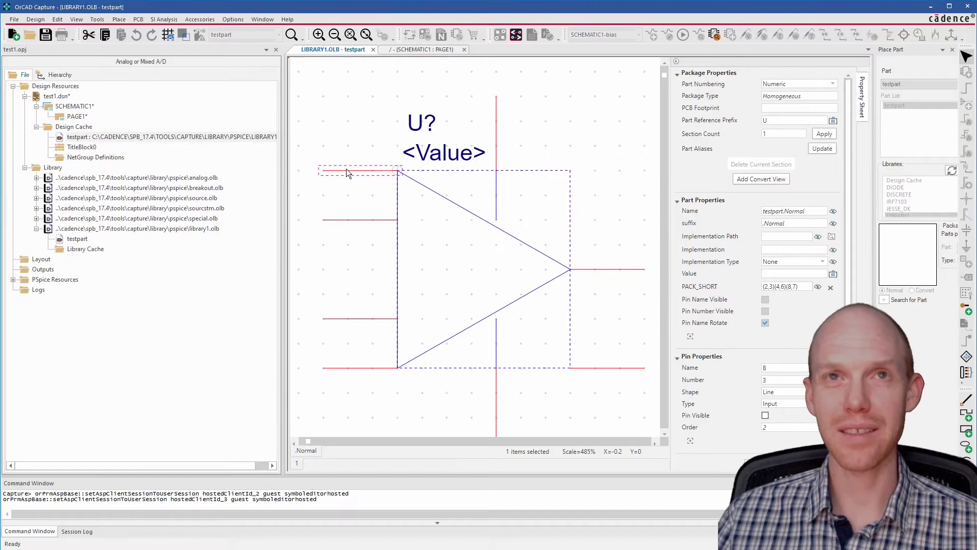
left_click(558, 135)
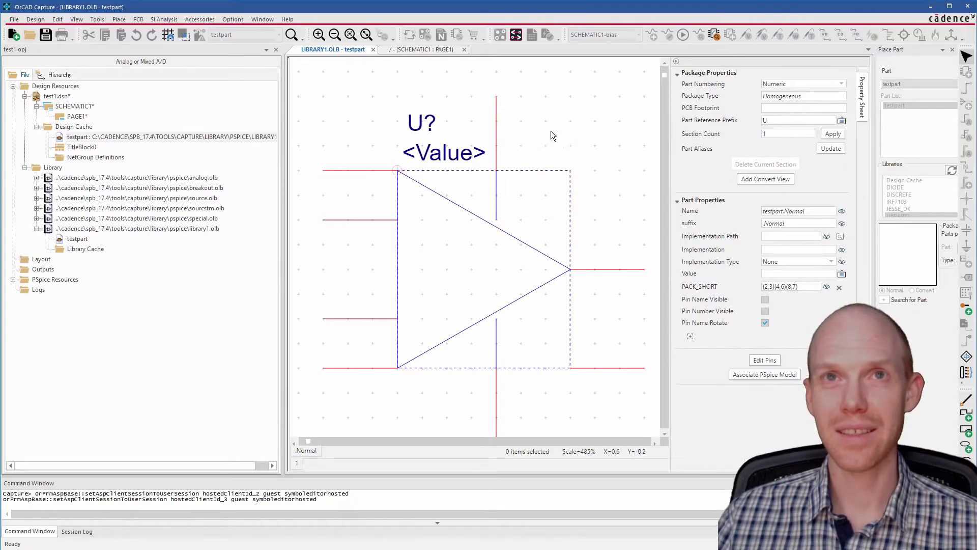
left_click(764, 311)
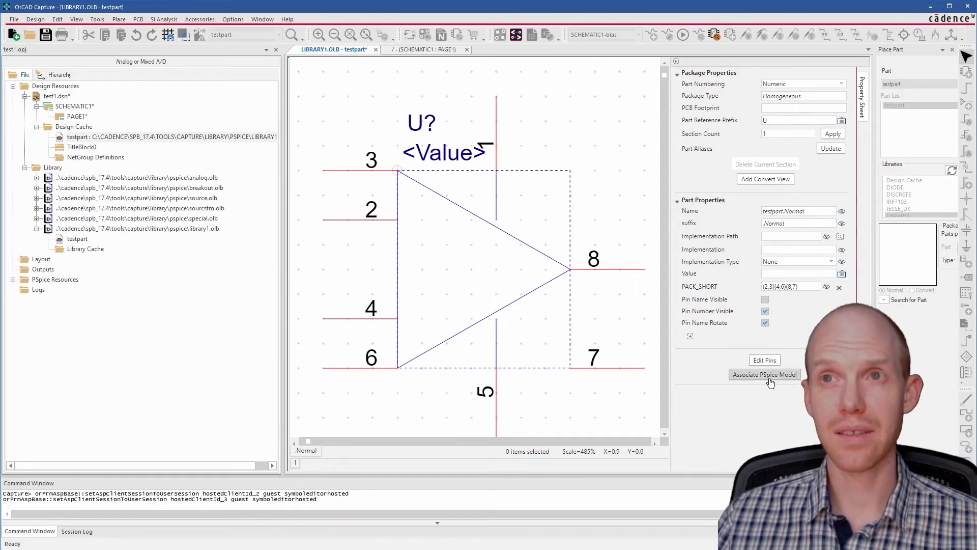
left_click(765, 360)
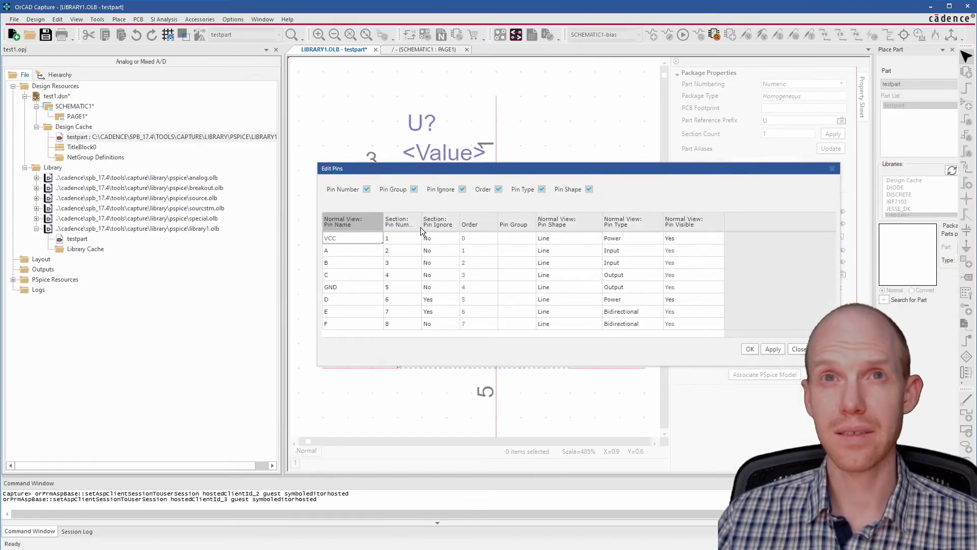
double_click(440, 263)
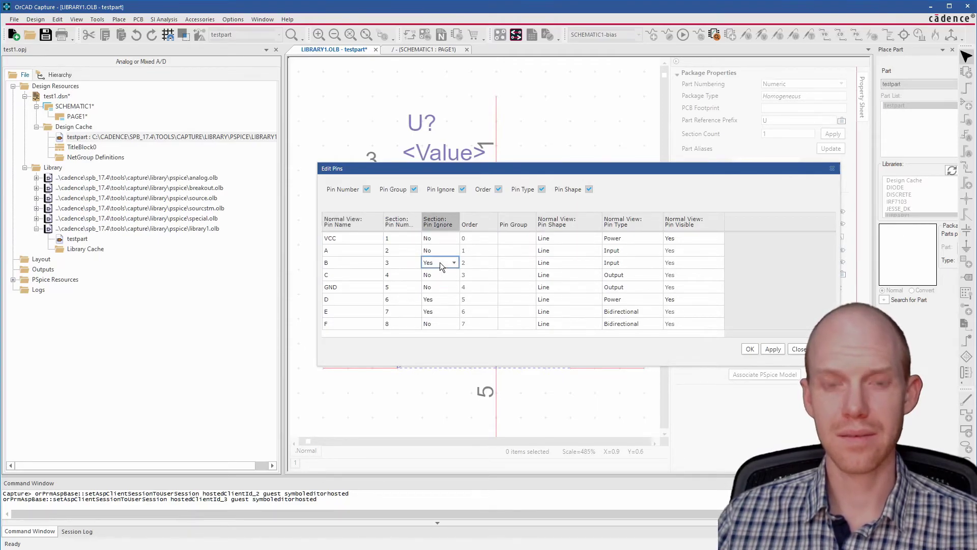
left_click(772, 348)
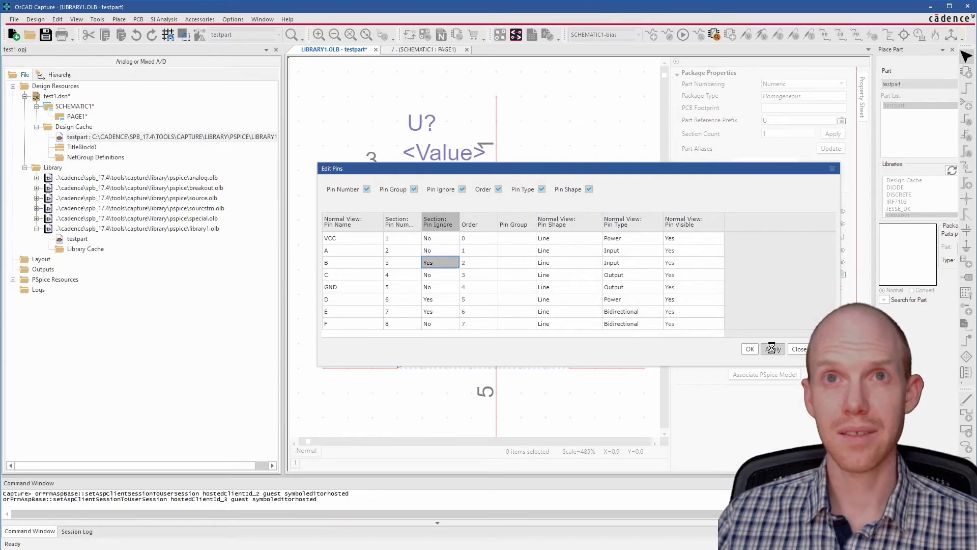
Step: Set the GND pin (pin 5) type to Power
left_click(799, 349)
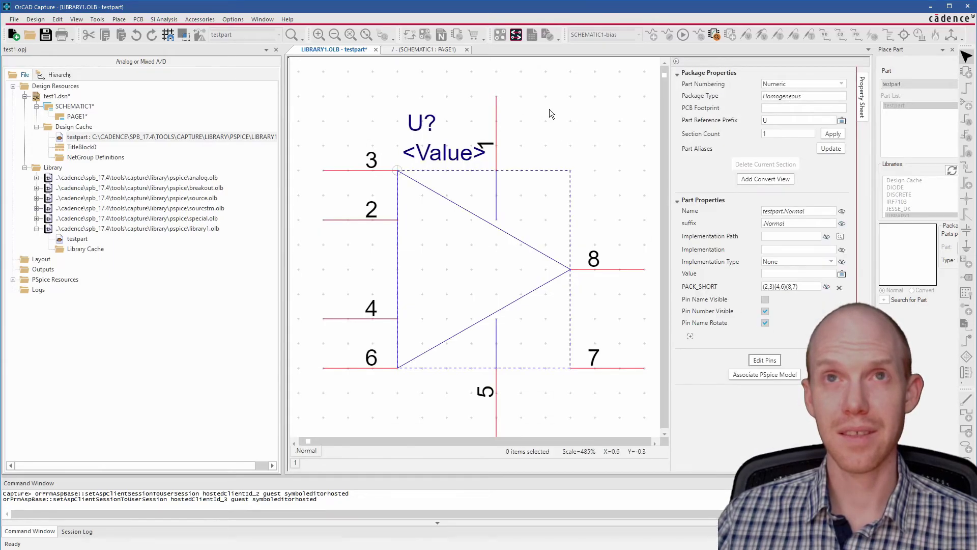
left_click(494, 123)
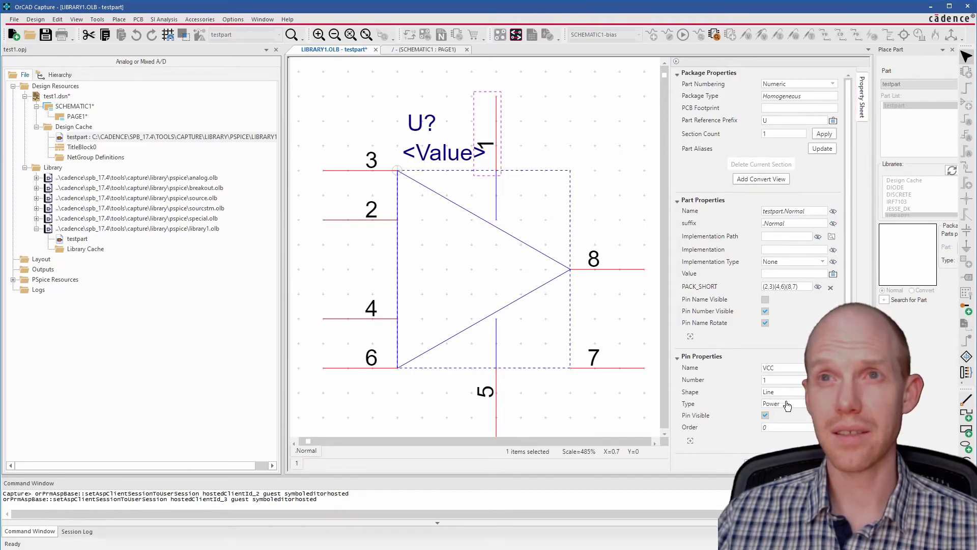
left_click(495, 404)
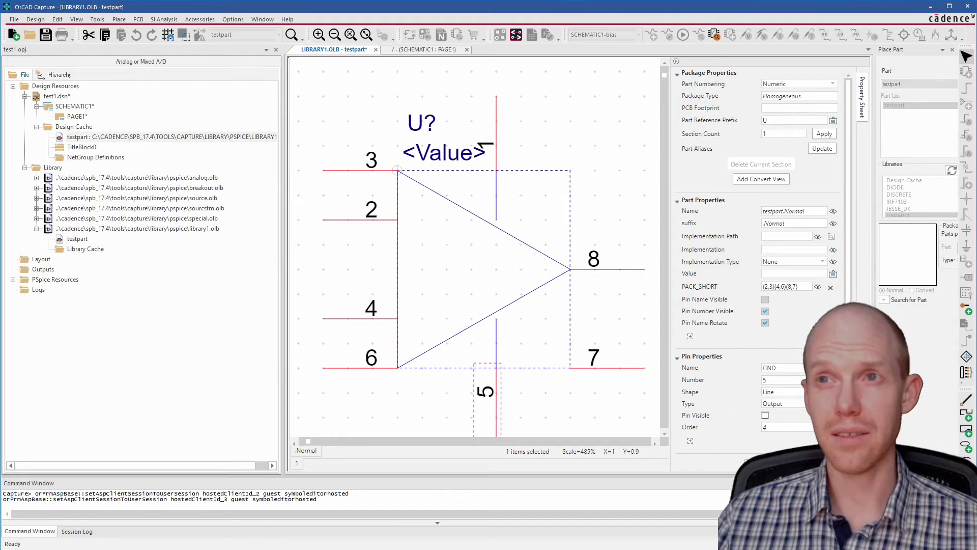
left_click(783, 404)
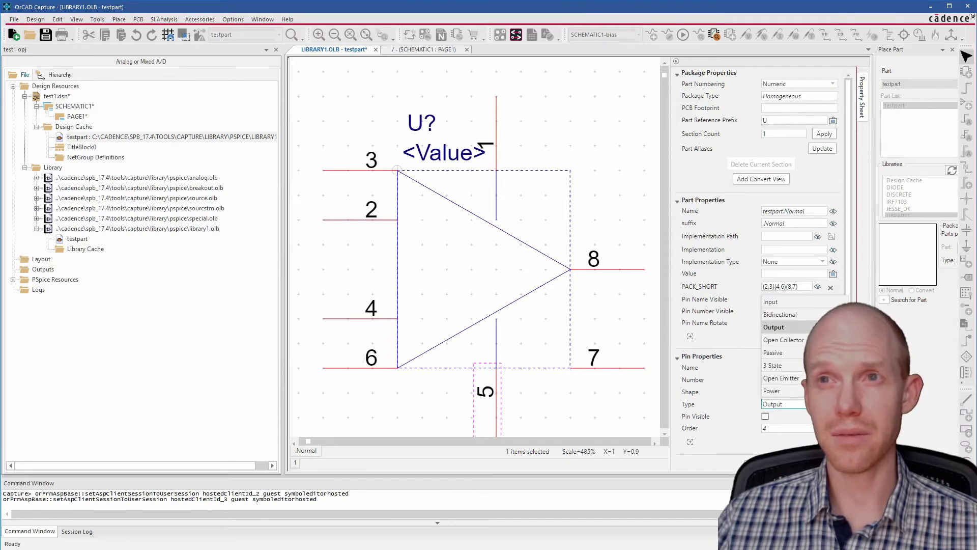
left_click(783, 391)
Step: Set pin 8 type to Output and pin 4 type to Input
left_click(610, 267)
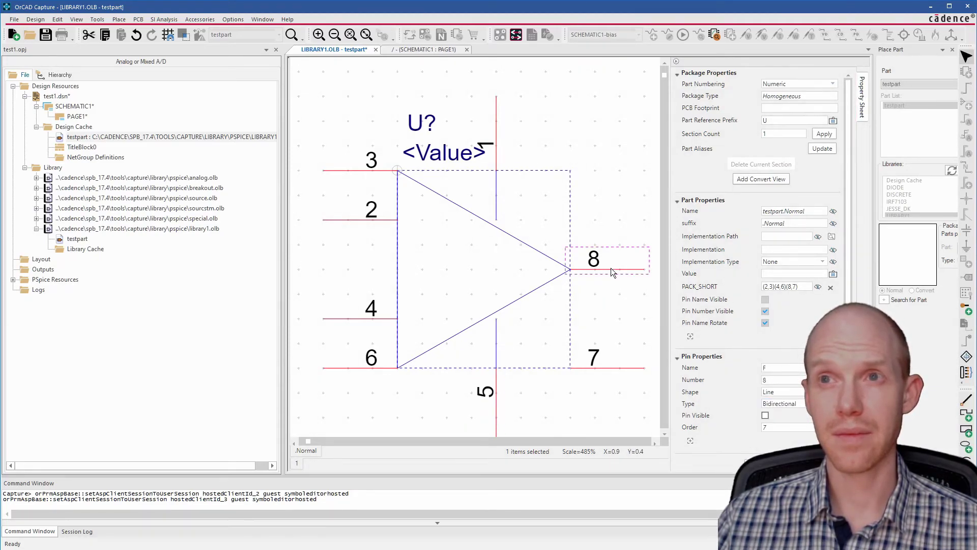
left_click(803, 405)
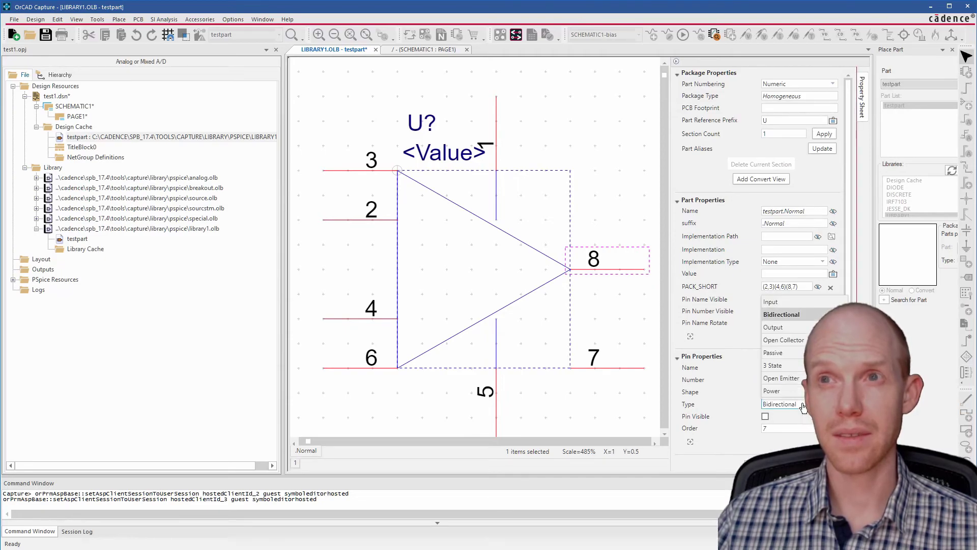
left_click(773, 327)
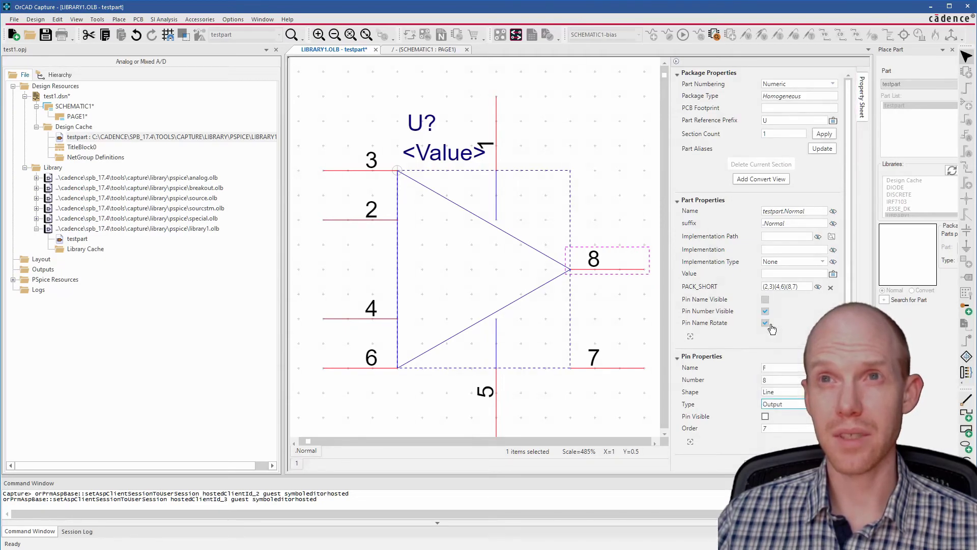
left_click(348, 318)
left_click(803, 406)
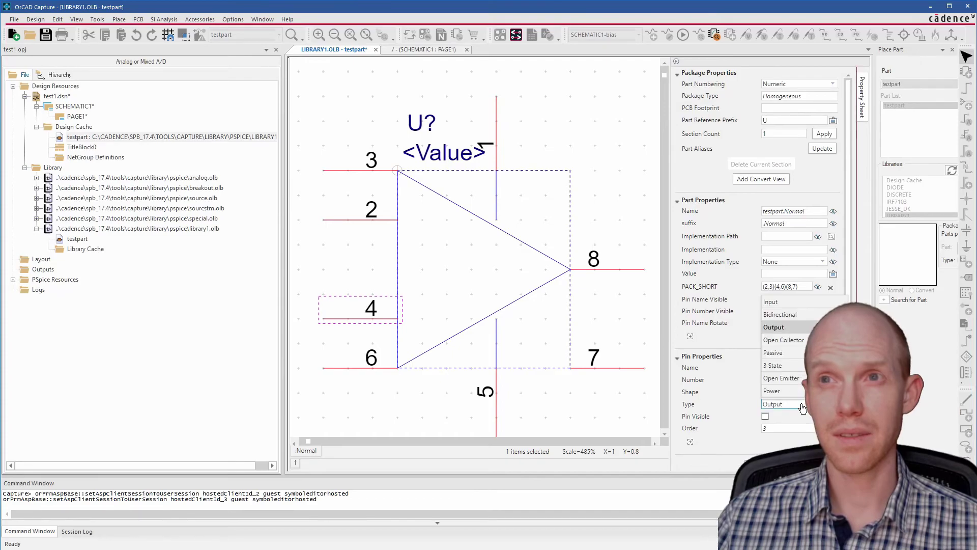
left_click(787, 302)
left_click(330, 218)
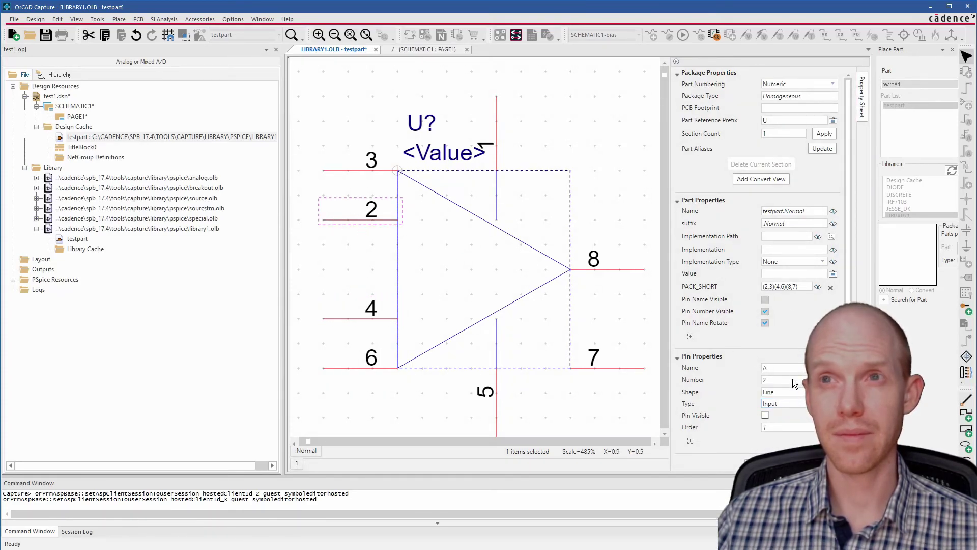
left_click(321, 79)
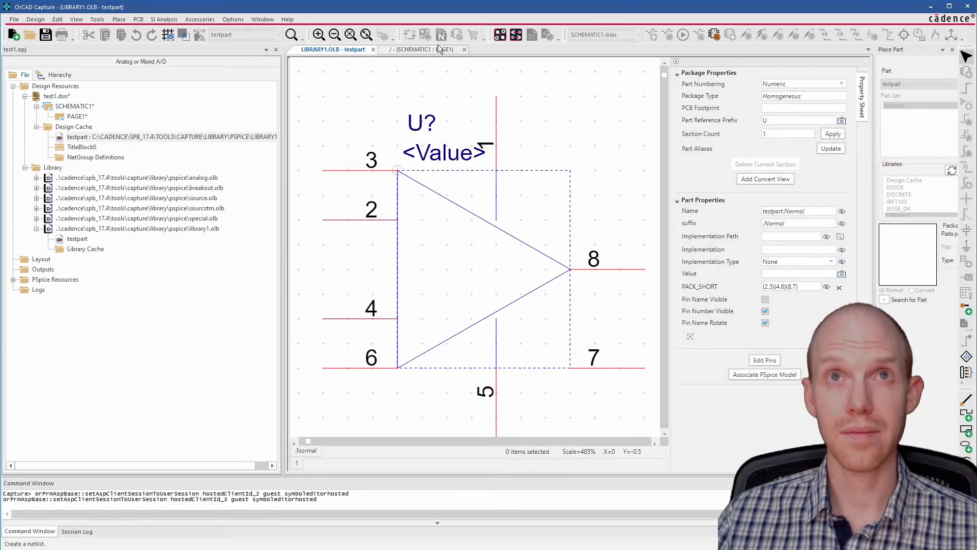
Step: On PAGE1, save and update the cached testpart, confirming both prompts so U1 shows the refreshed symbol
left_click(420, 49)
left_click(111, 136)
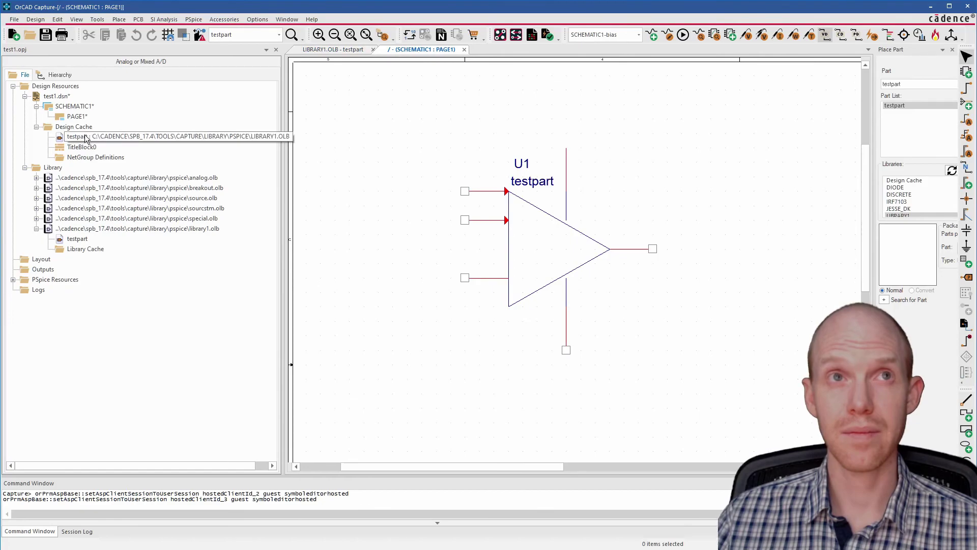
key("ctrl+s")
right_click(112, 136)
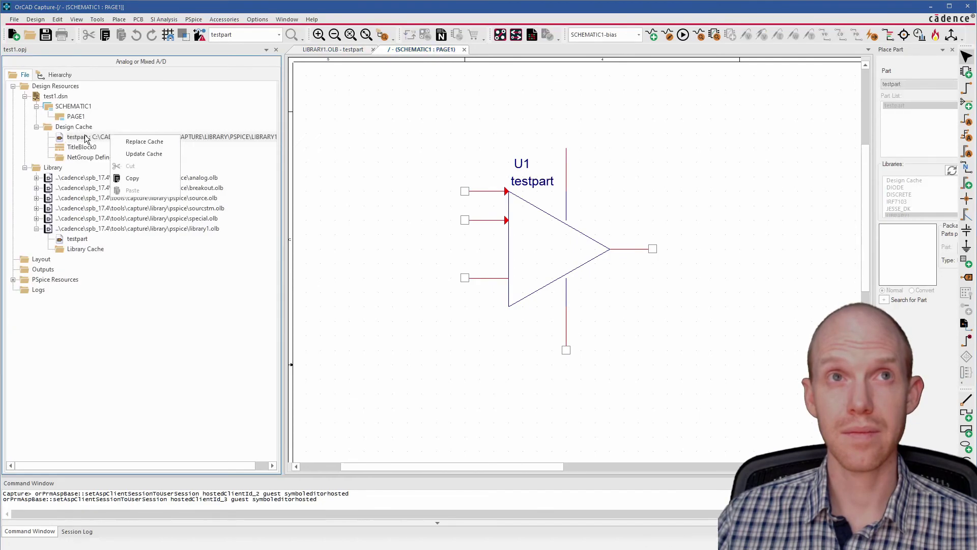
left_click(131, 153)
left_click(441, 294)
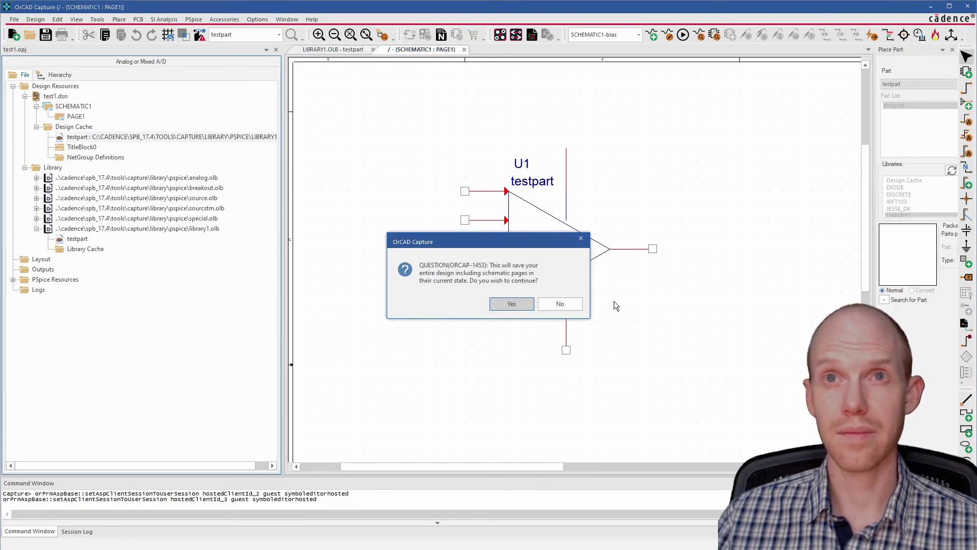
key("Return")
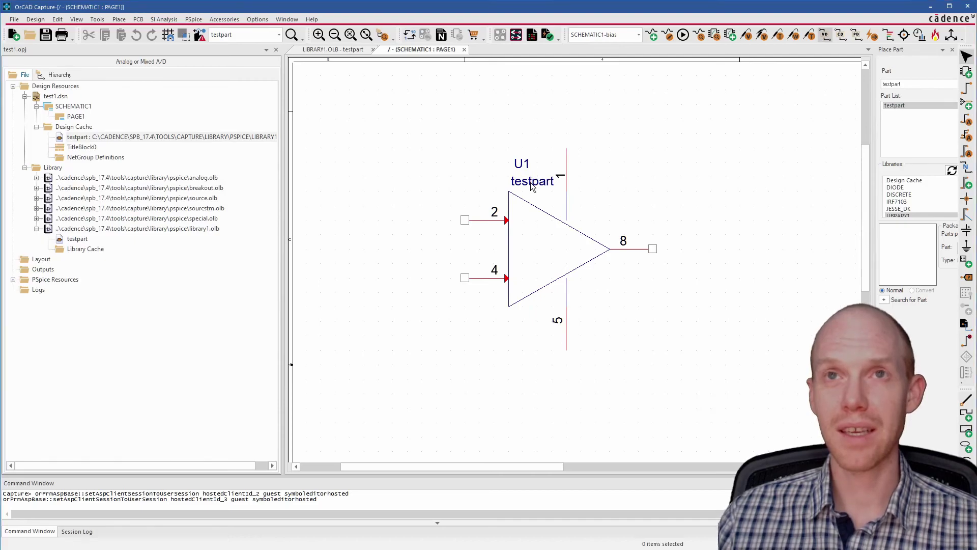
left_click(517, 164)
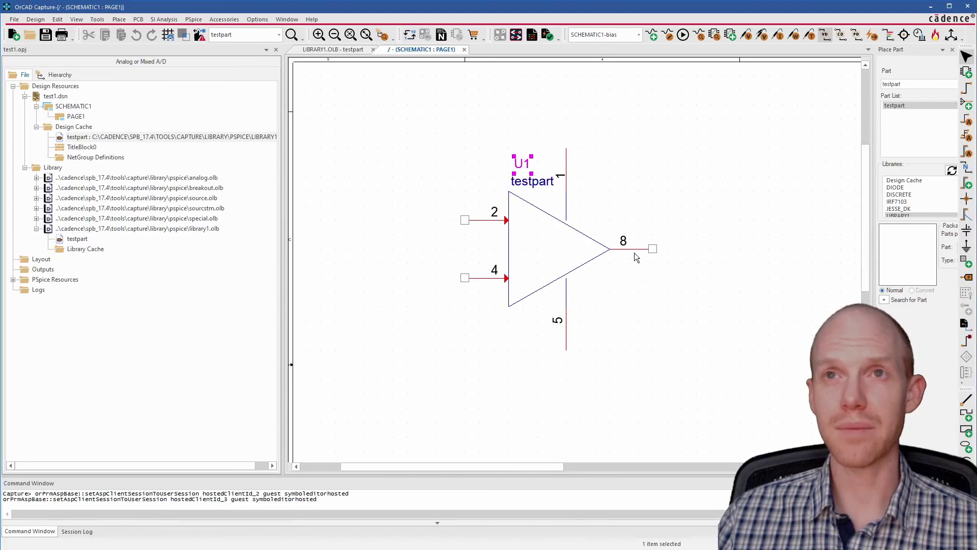